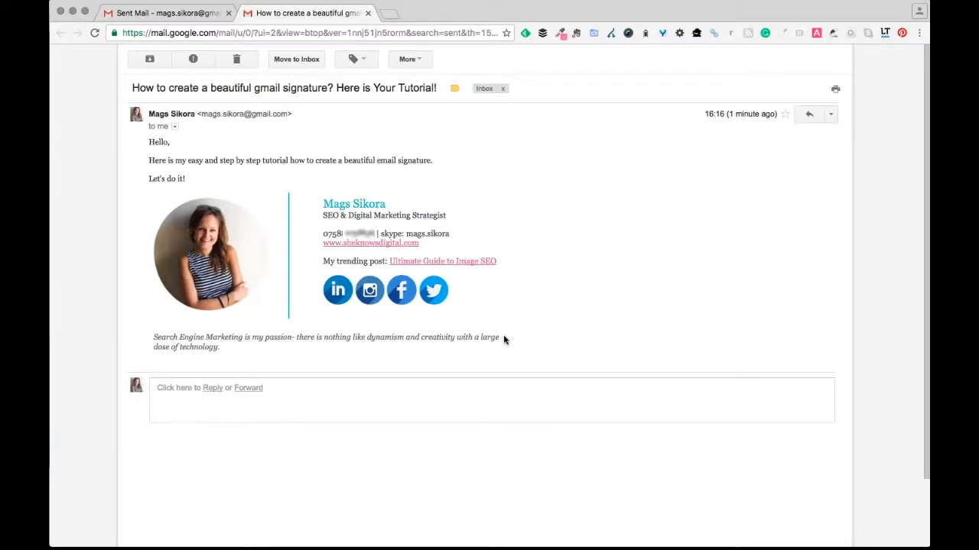
Go to google.com in a new tab and open Google Drive's My Drive from the apps grid
left_click(389, 14)
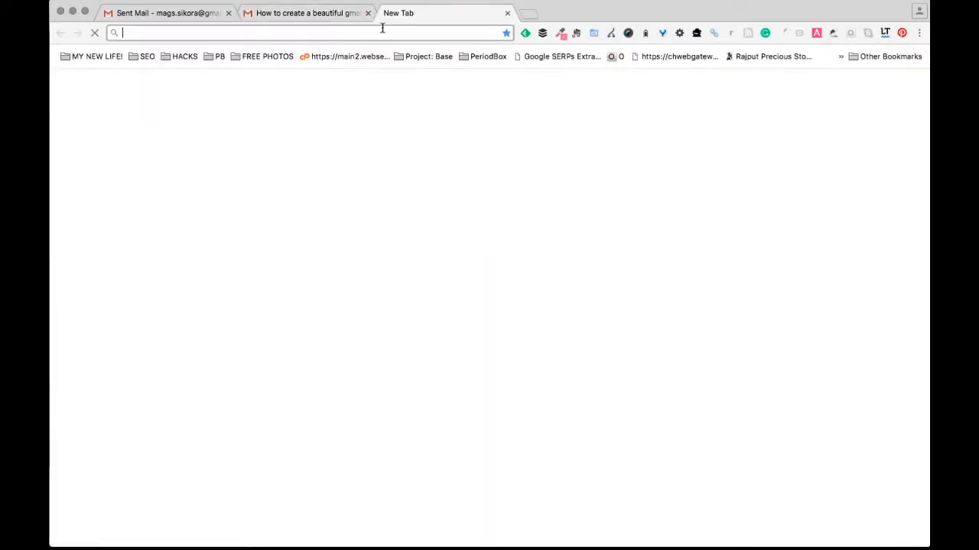
type("google.com")
key("Return")
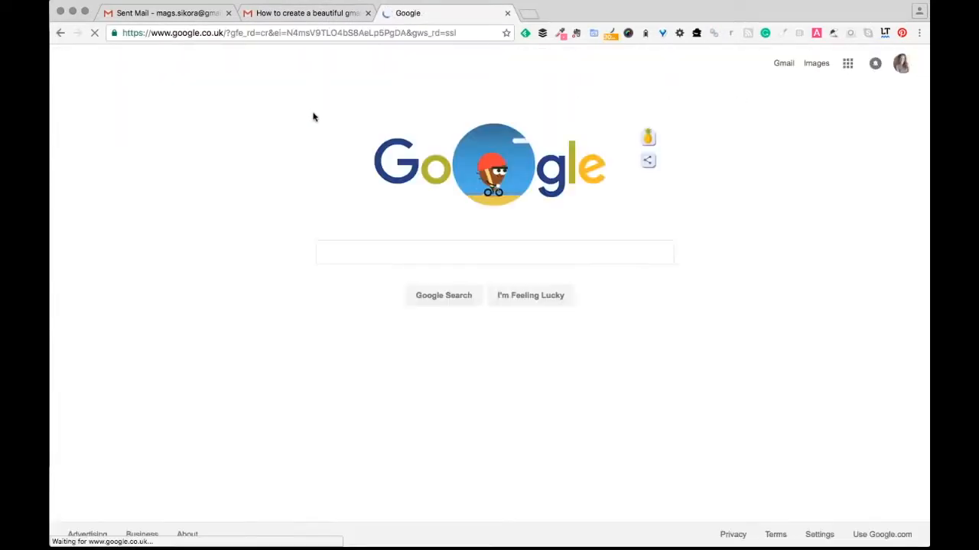
left_click(846, 66)
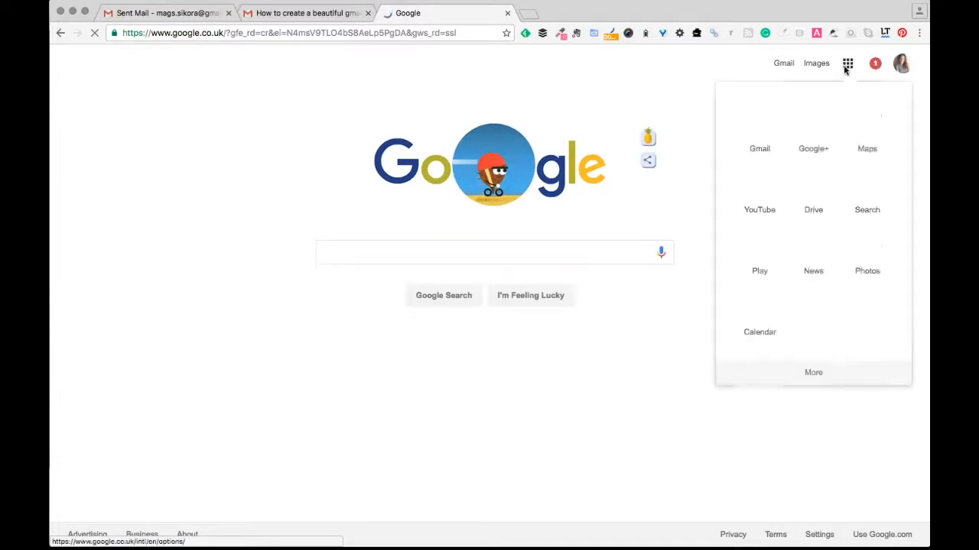
left_click(816, 186)
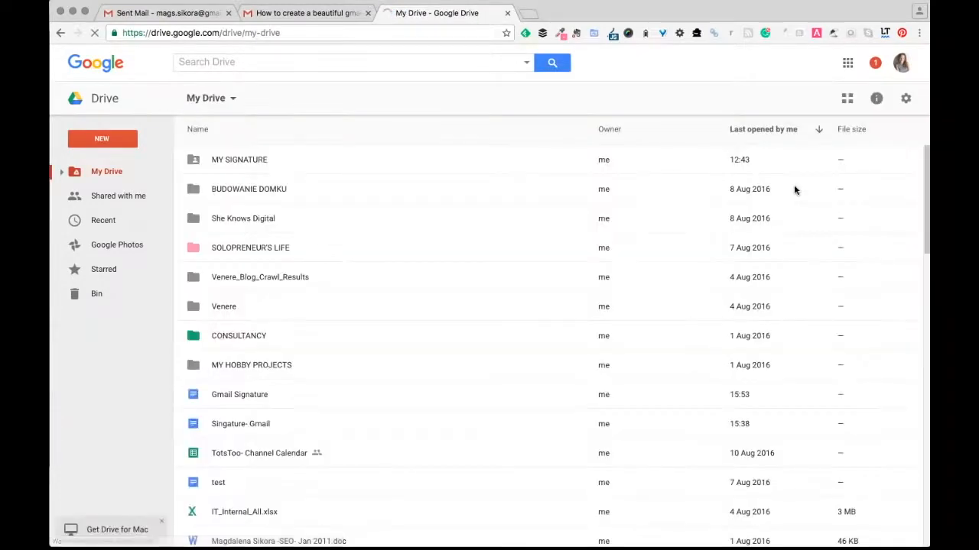
Create a new blank Google Docs document from Drive's NEW menu
left_click(108, 142)
left_click(134, 246)
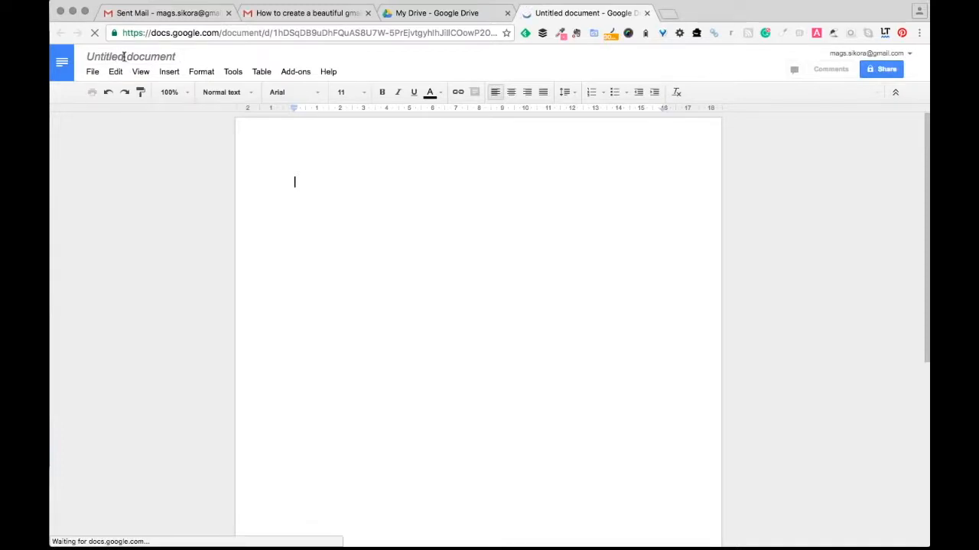
Rename the untitled document to 'Gmail Signature 2016'
left_click(120, 56)
type("Gmail Sig")
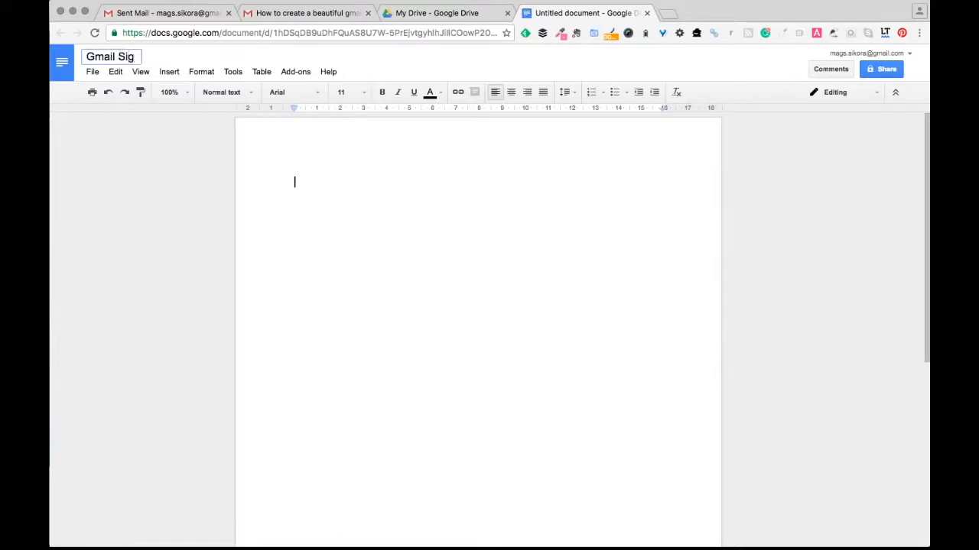
type("nature 2016")
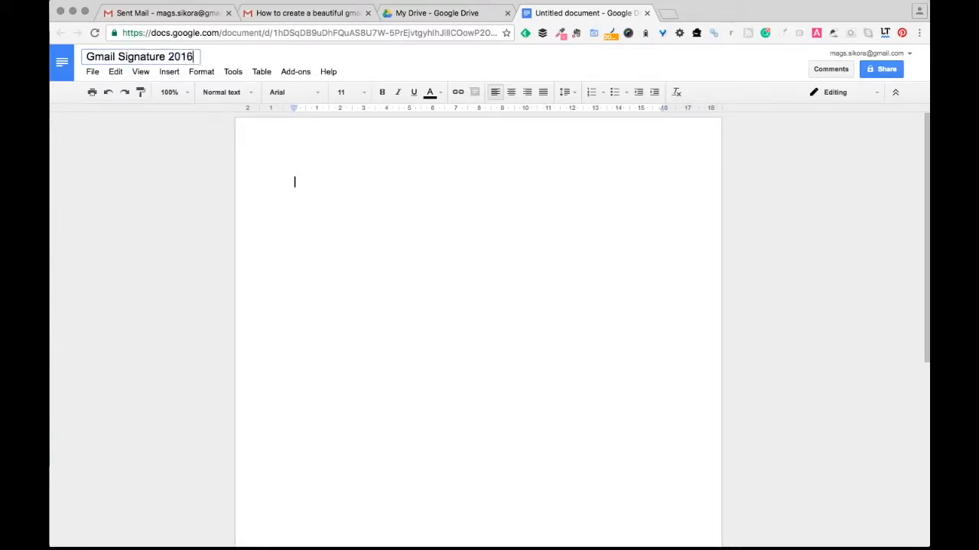
left_click(399, 201)
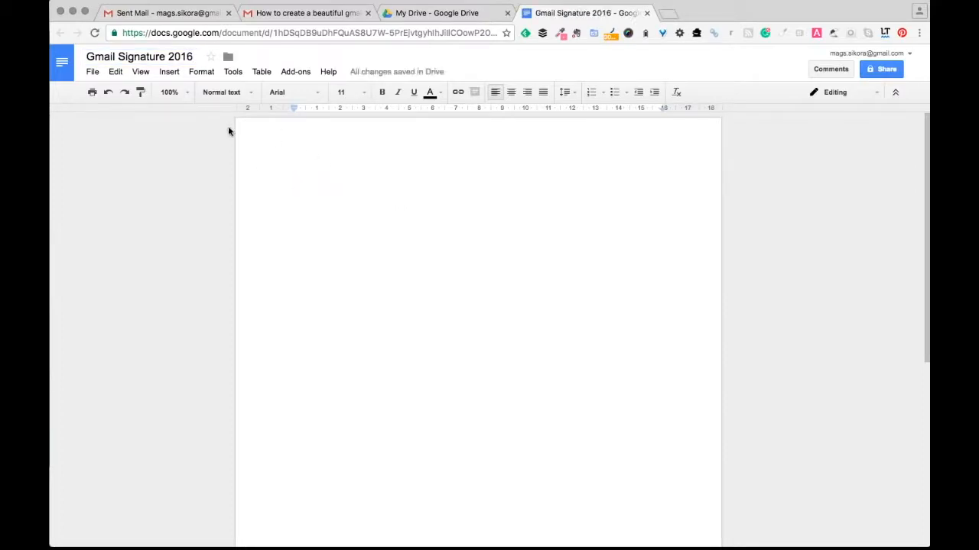
Insert an empty 2 x 2 table into the page
left_click(177, 76)
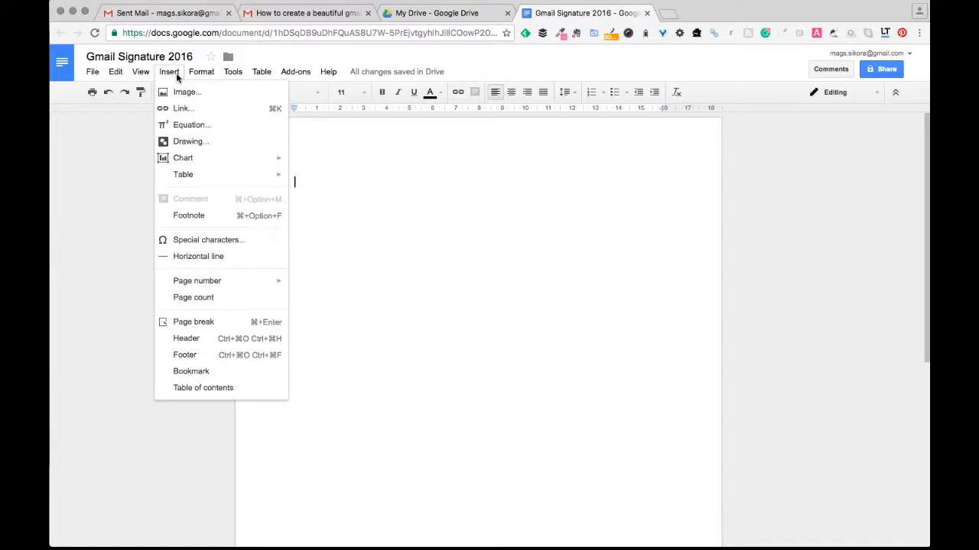
mouse_move(218, 177)
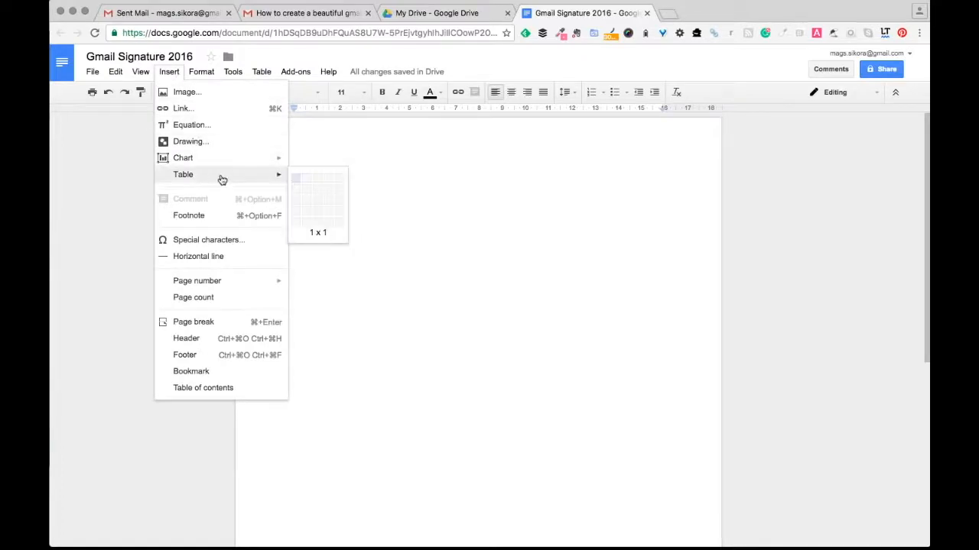
left_click(304, 187)
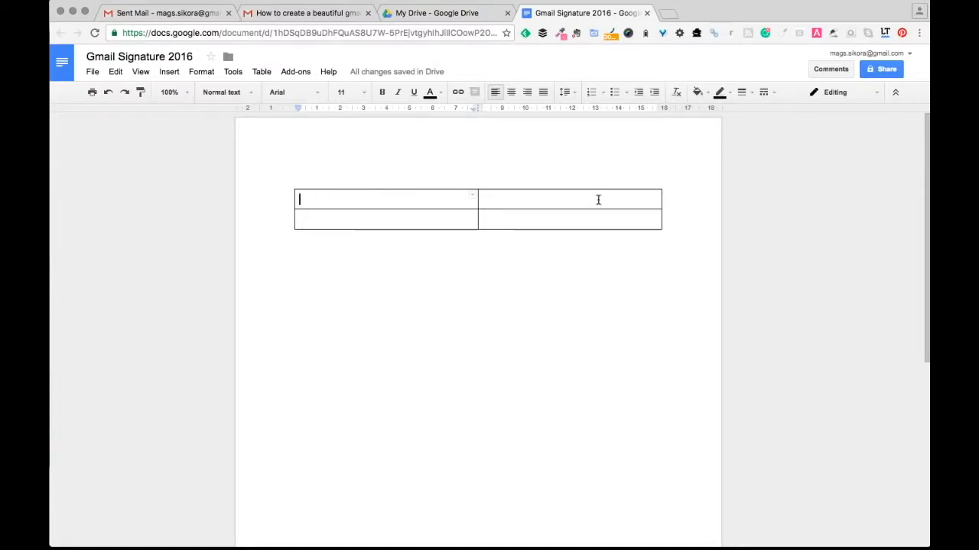
Select both bottom-row cells of the table and apply Merge cells
left_click_drag(509, 219, 423, 219)
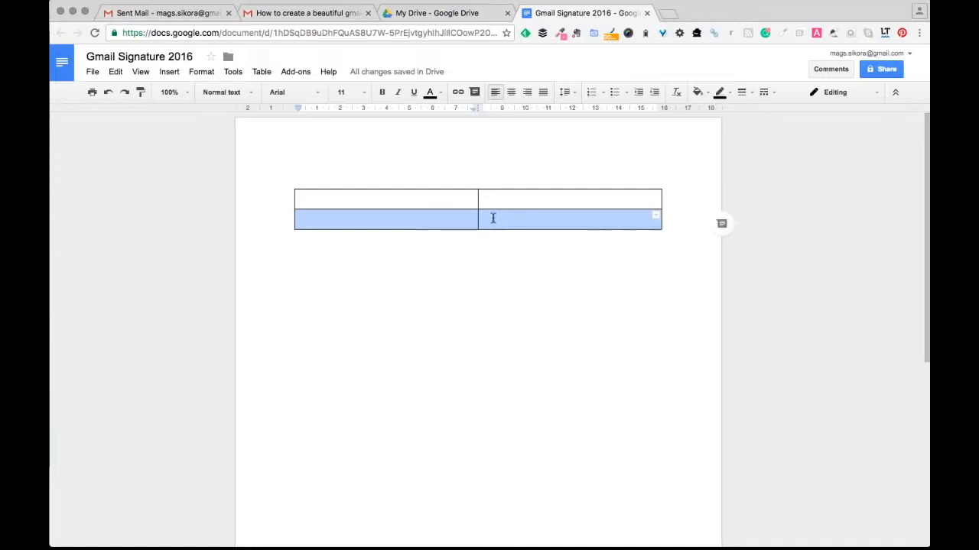
left_click_drag(519, 219, 472, 218)
right_click(466, 216)
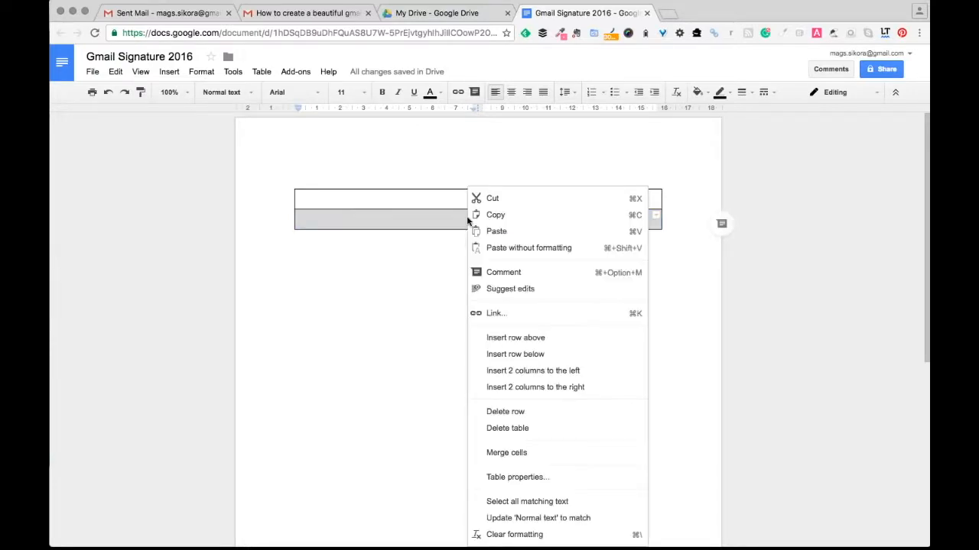
left_click(500, 453)
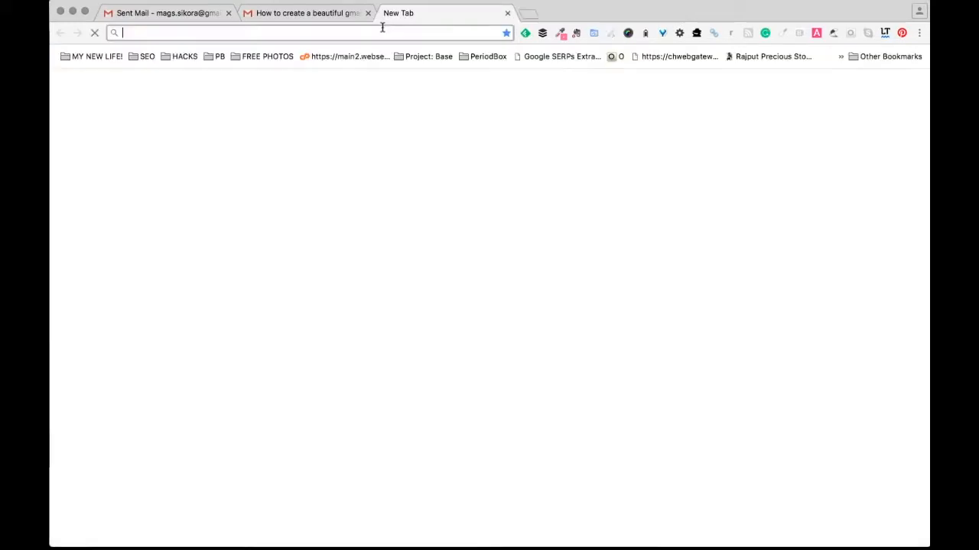
Return to My Drive via google.com and create another blank Google Docs document
type("googl")
key("Return")
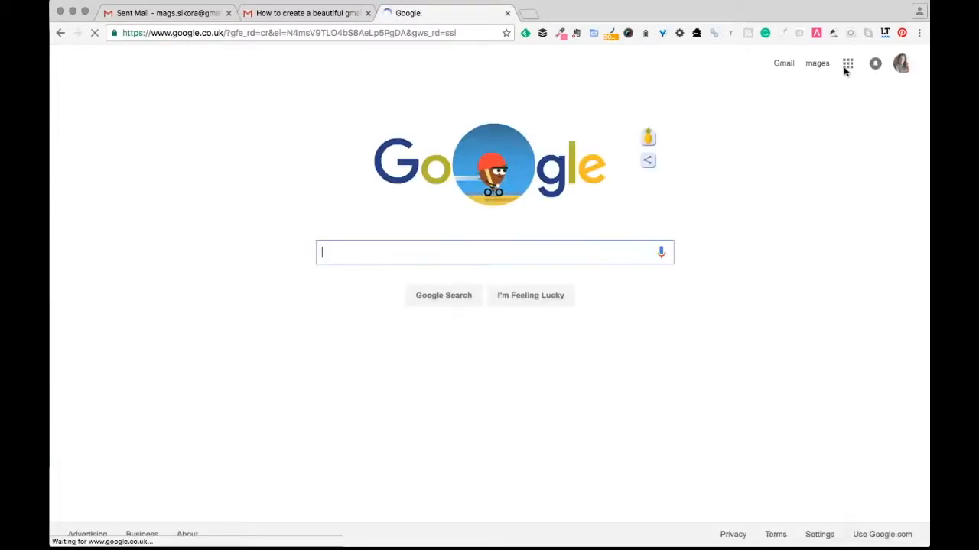
left_click(846, 65)
left_click(816, 186)
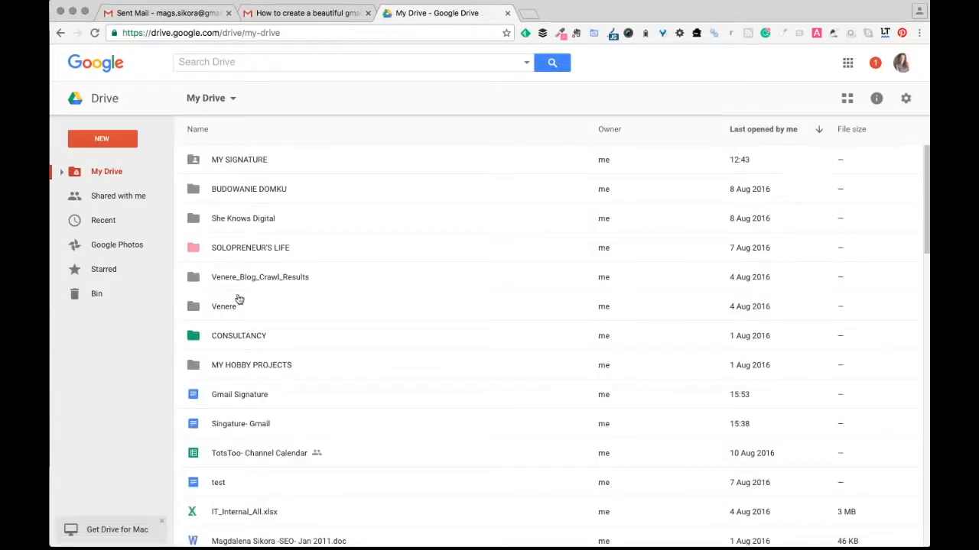
left_click(108, 138)
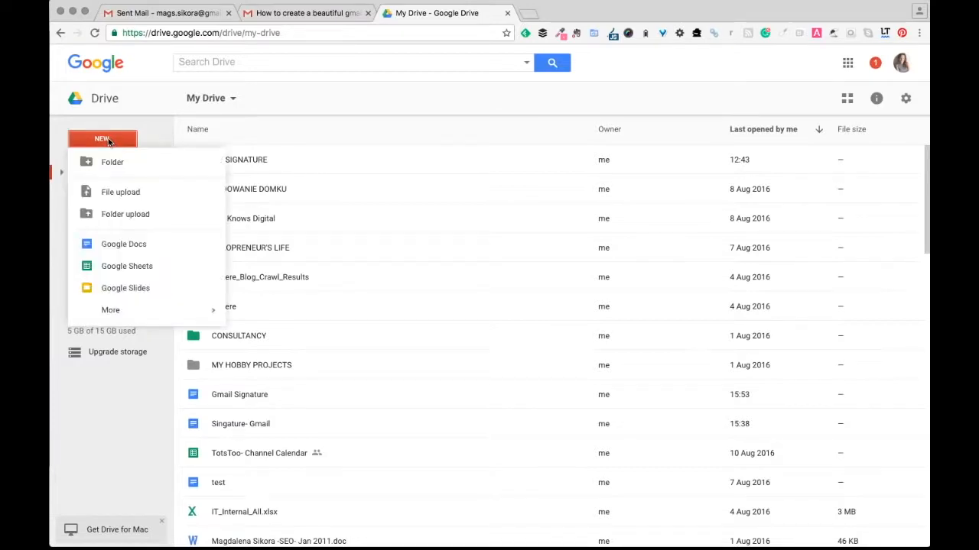
left_click(134, 244)
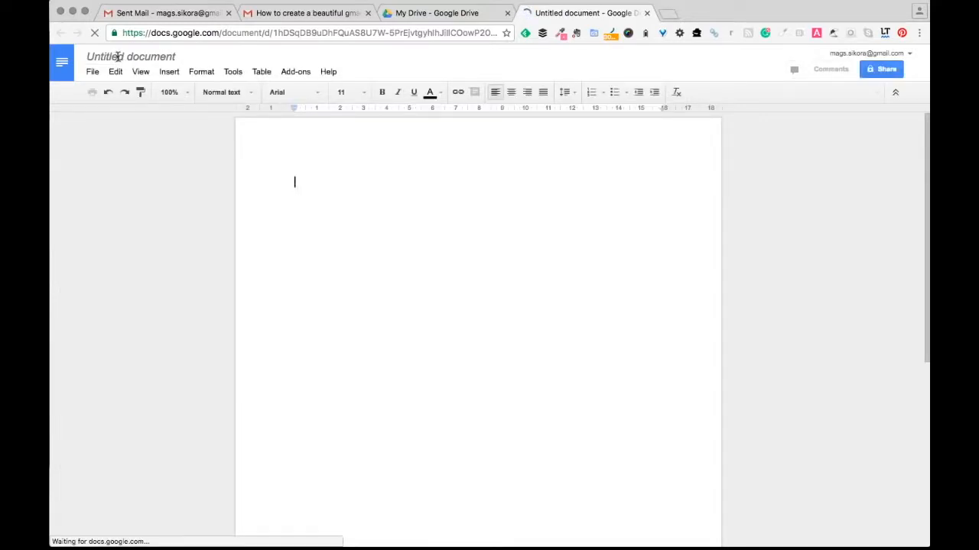
Rename the new untitled document to 'Gmail Signature 2016'
left_click(124, 56)
type("Gmail S")
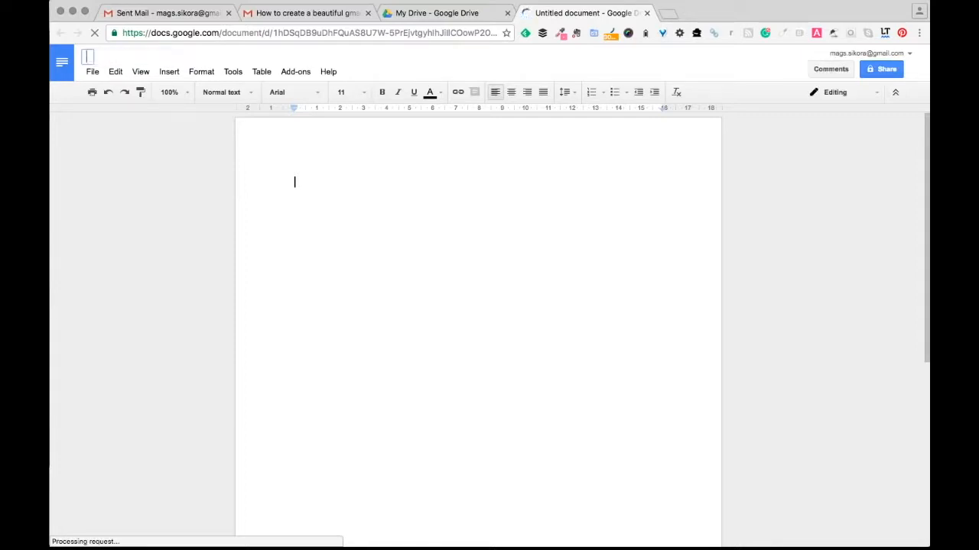
type("ig")
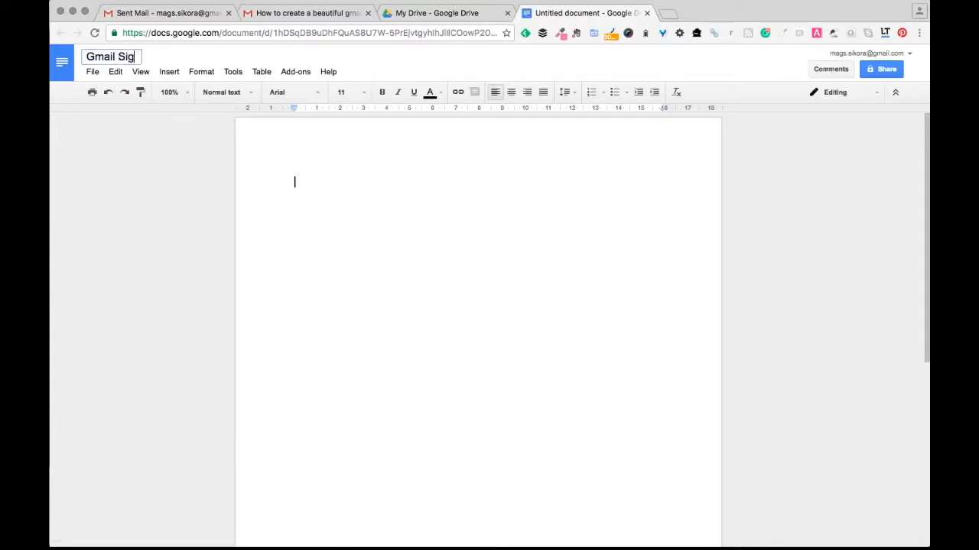
type("nature 2016")
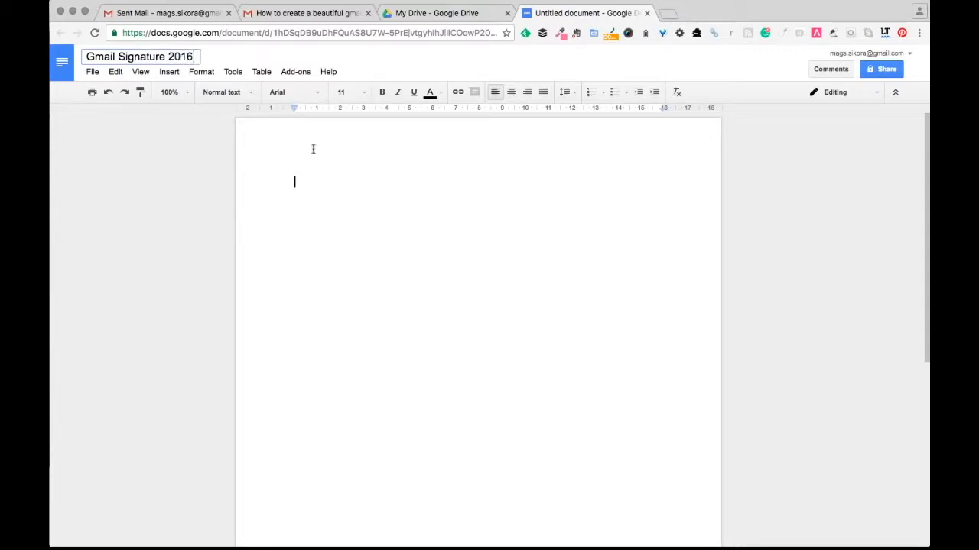
left_click(399, 195)
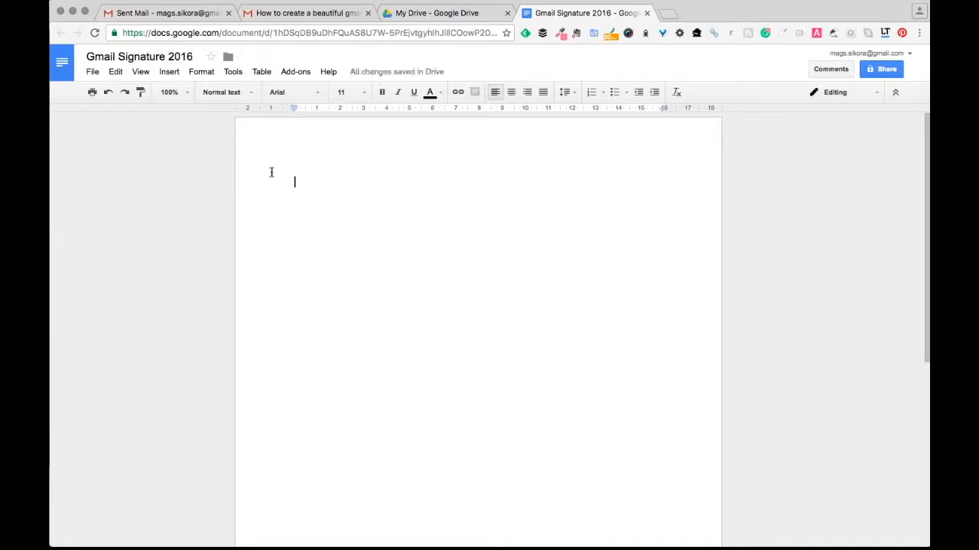
Insert an empty 2 x 2 table into the page
left_click(177, 73)
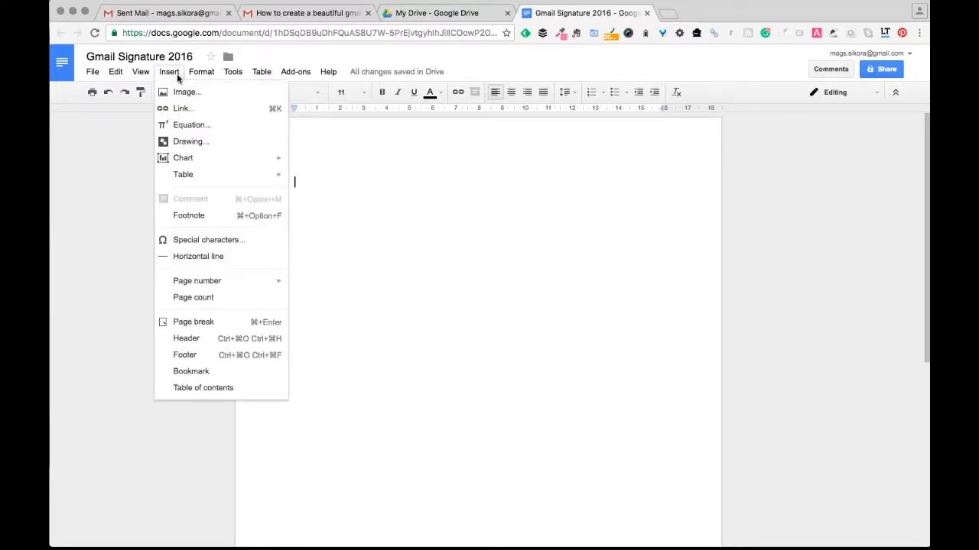
mouse_move(263, 179)
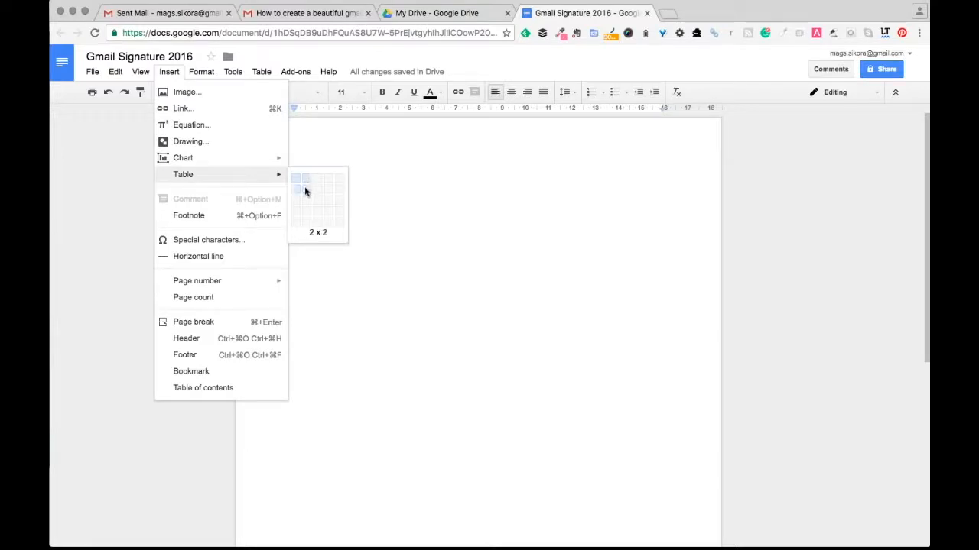
left_click(305, 190)
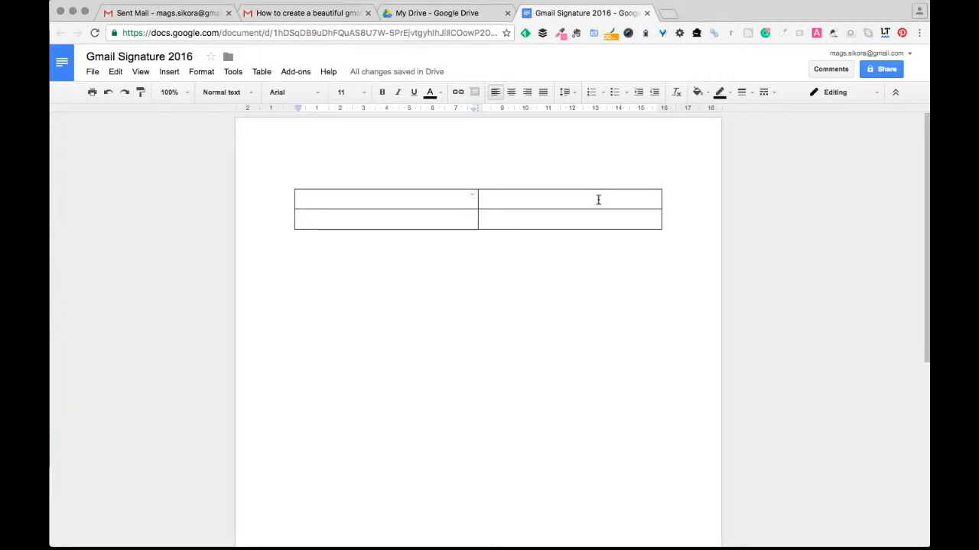
Merge the two bottom-row cells into one wide cell, then place the caret in the top-left cell
left_click_drag(522, 220, 423, 219)
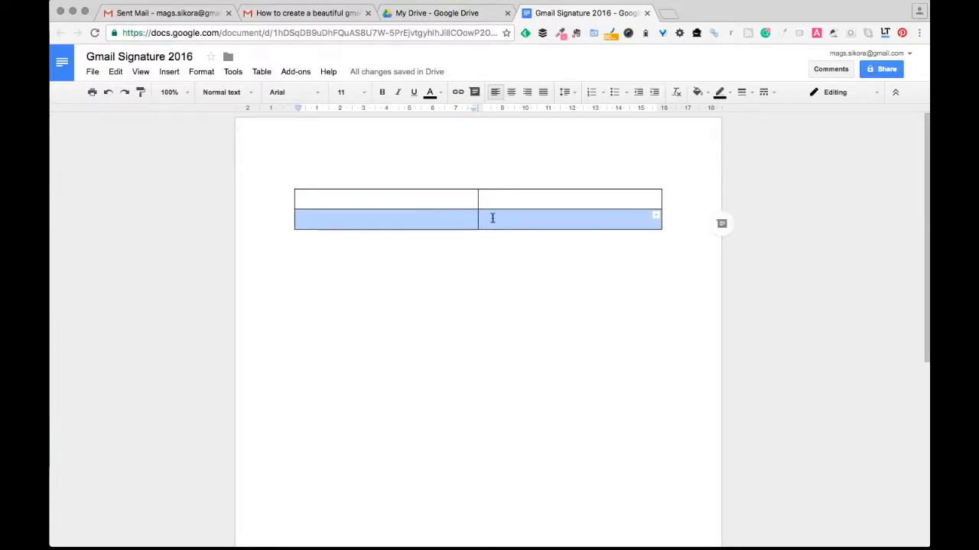
left_click(518, 218)
left_click_drag(518, 218, 472, 218)
right_click(467, 218)
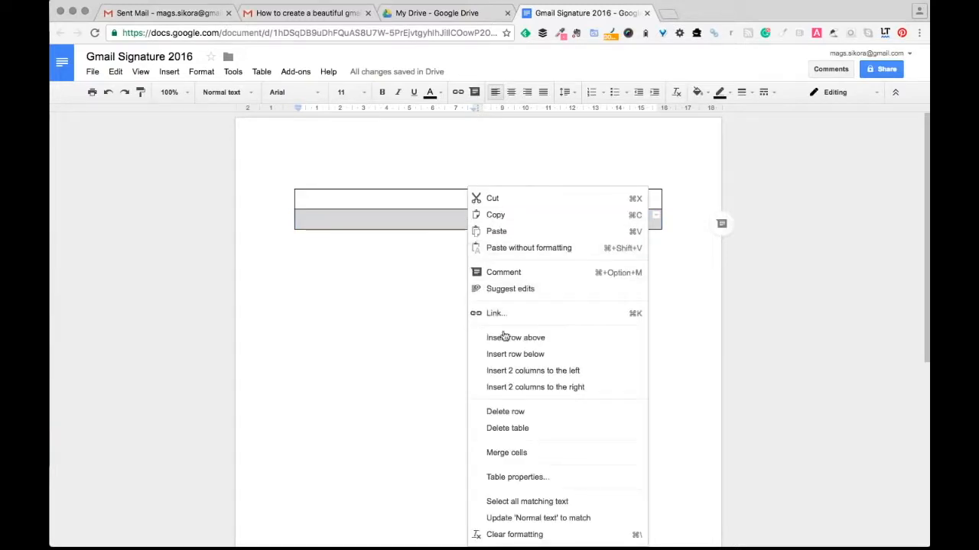
left_click(505, 452)
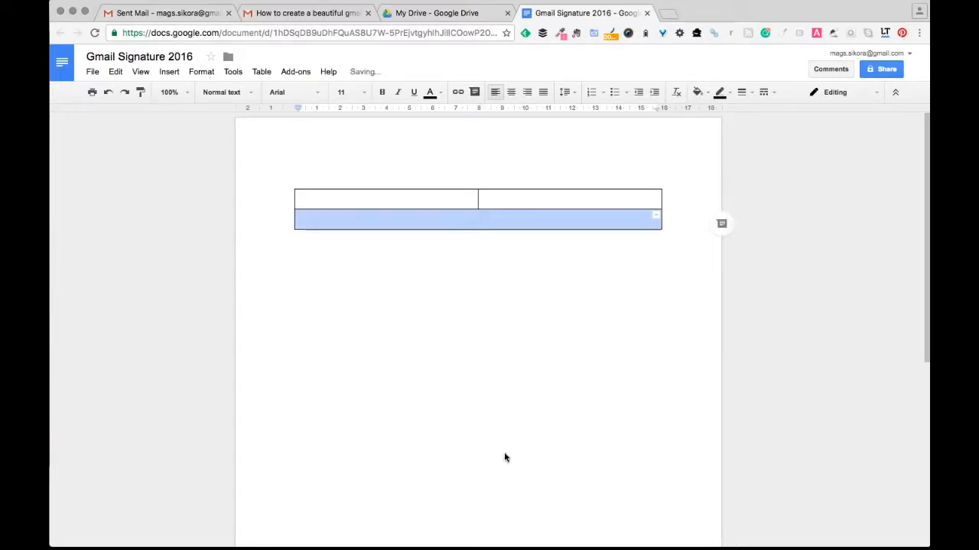
left_click(449, 203)
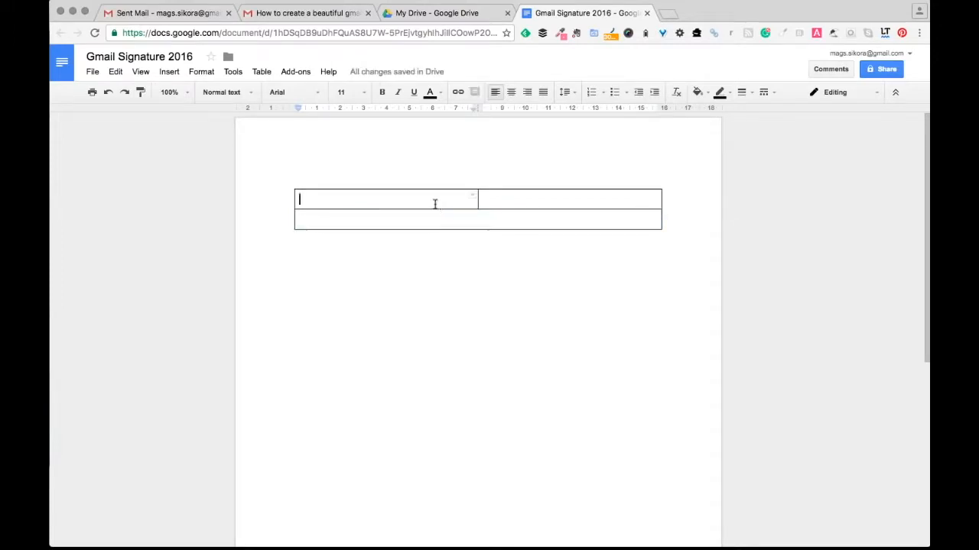
Check the example signature in the tutorial email, return to the document, and open a blank tab
left_click(341, 15)
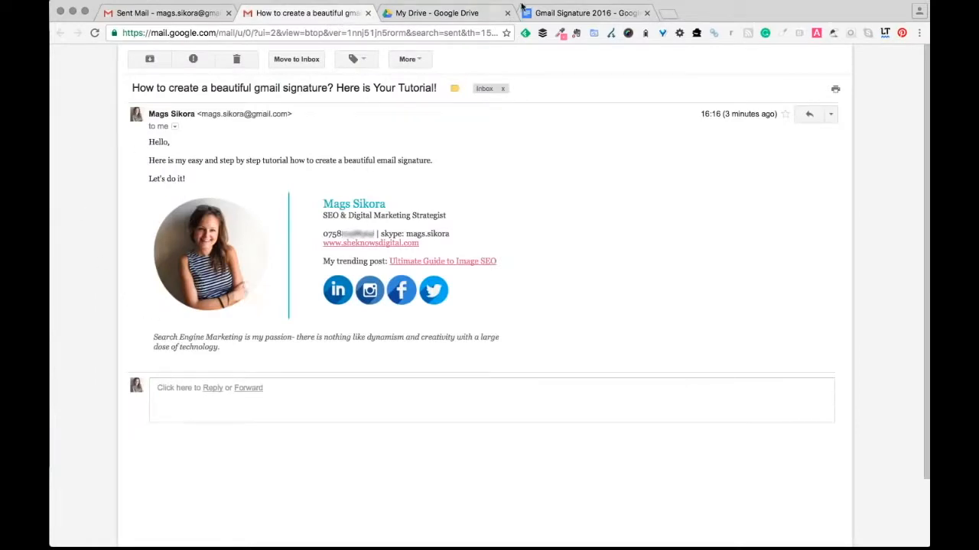
left_click(558, 14)
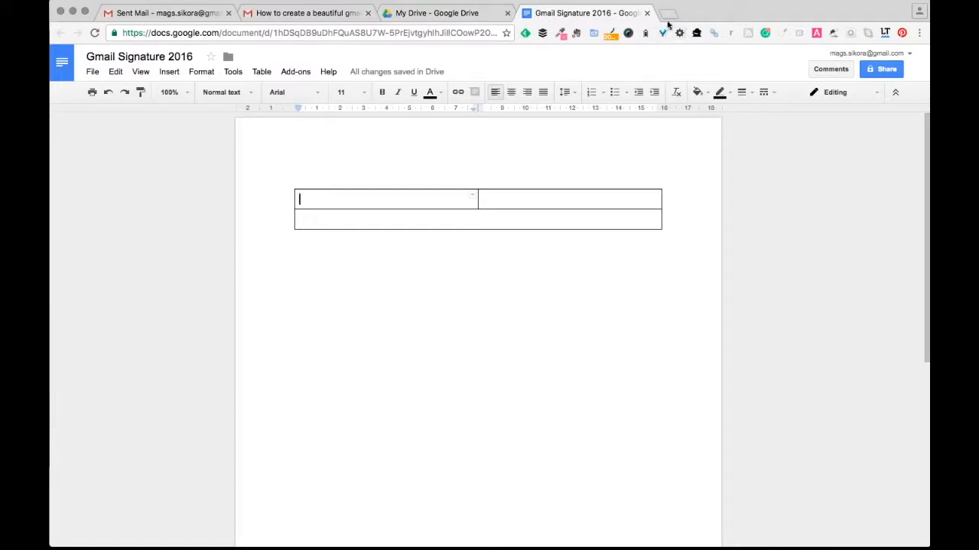
left_click(666, 14)
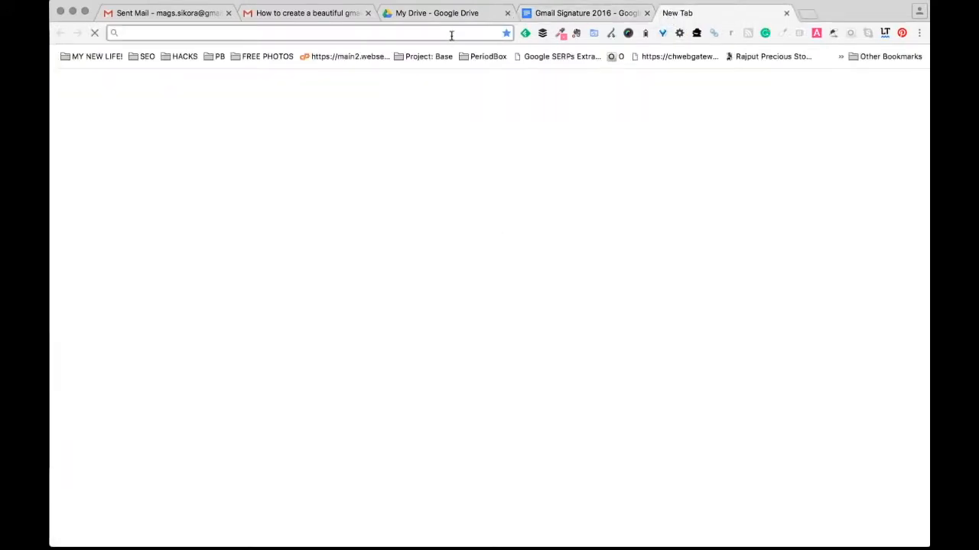
Search Google for the author's name and open the 400 x 400 Twitter profile photo by itself
type("mags sikora")
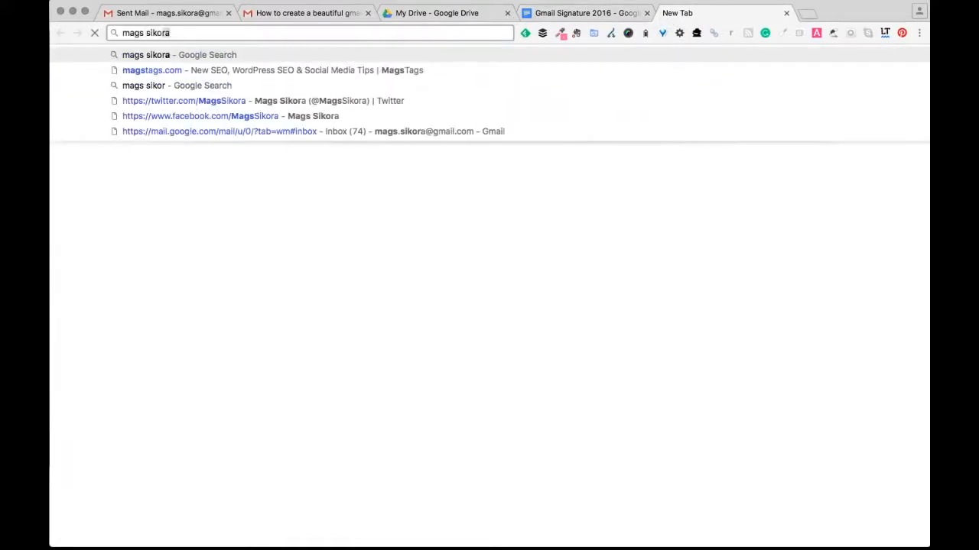
key("Return")
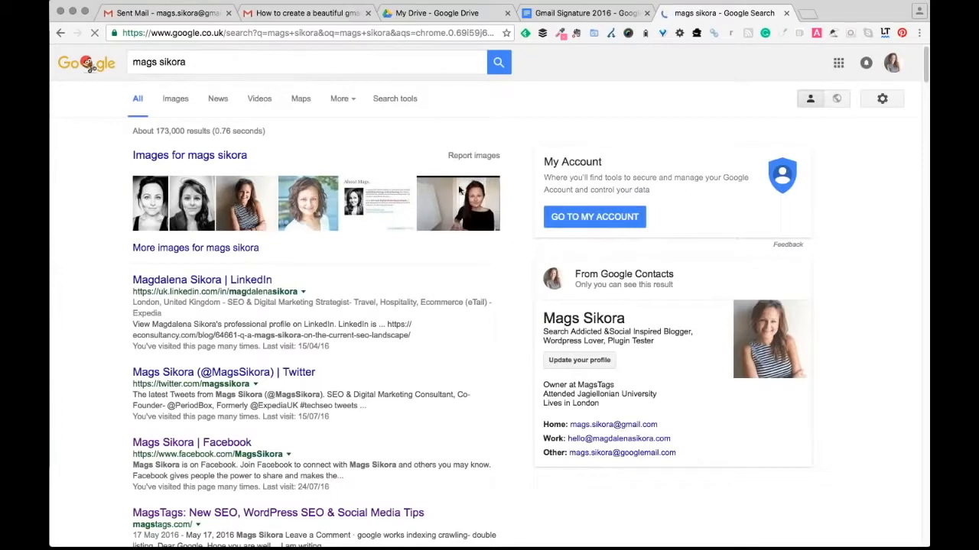
left_click(244, 200)
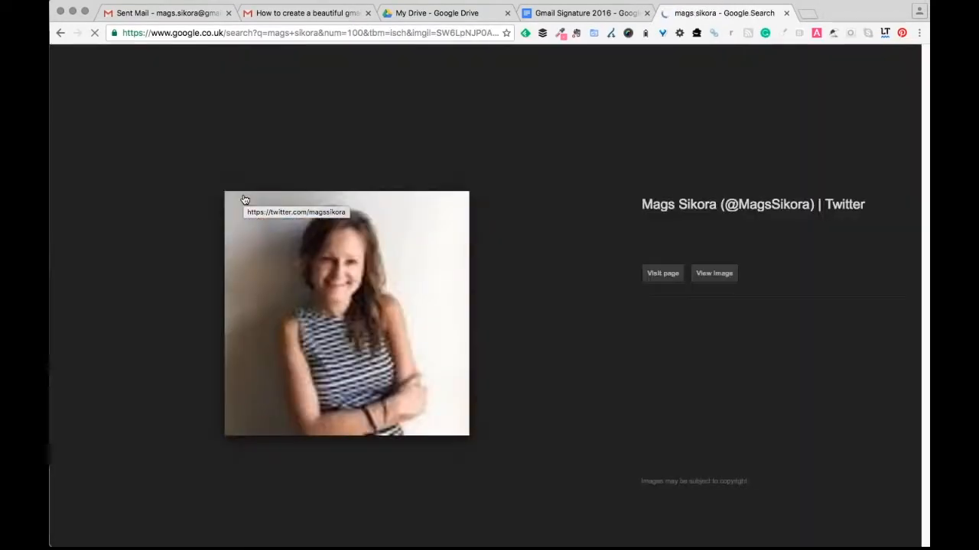
left_click(725, 282)
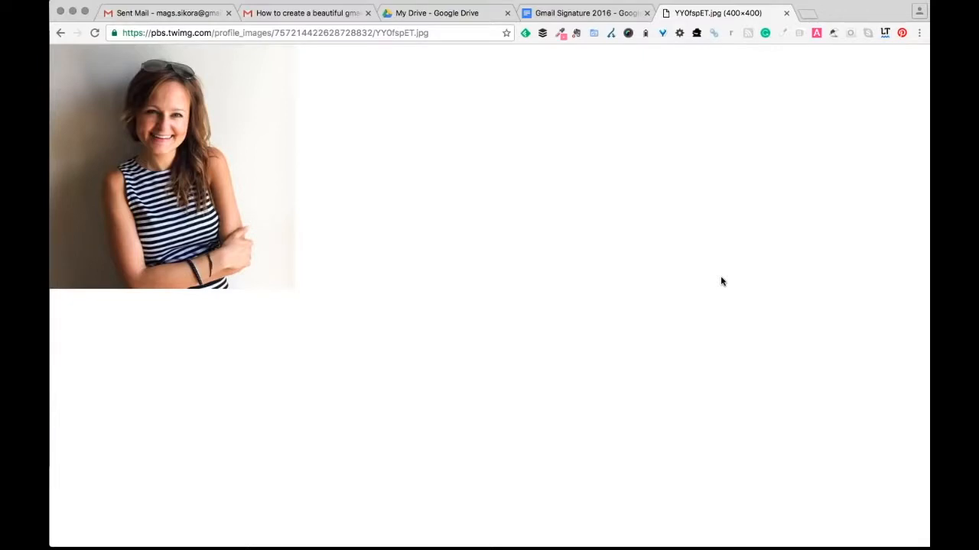
Inspect the profile photo in Chrome DevTools to reveal its img element and source URL
mouse_move(190, 173)
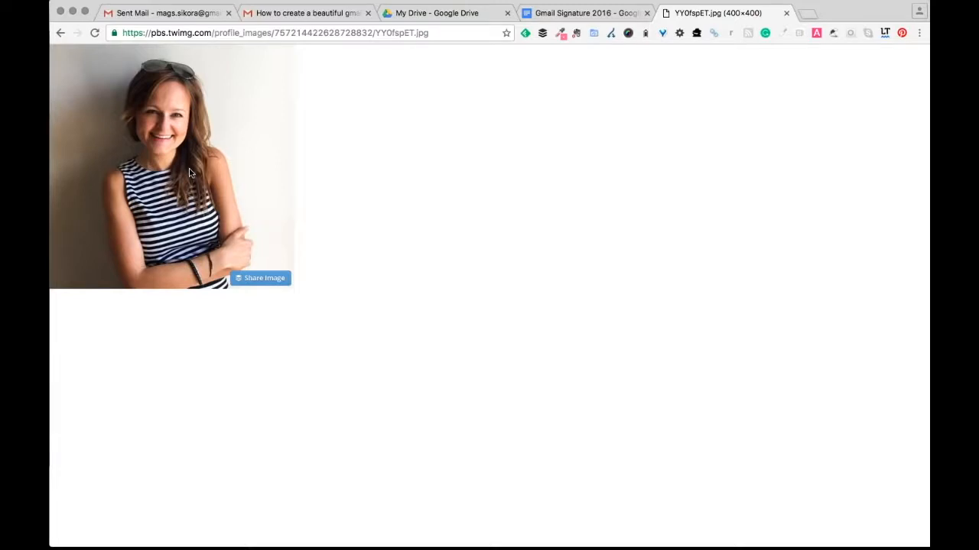
mouse_move(244, 142)
right_click(211, 153)
left_click(277, 297)
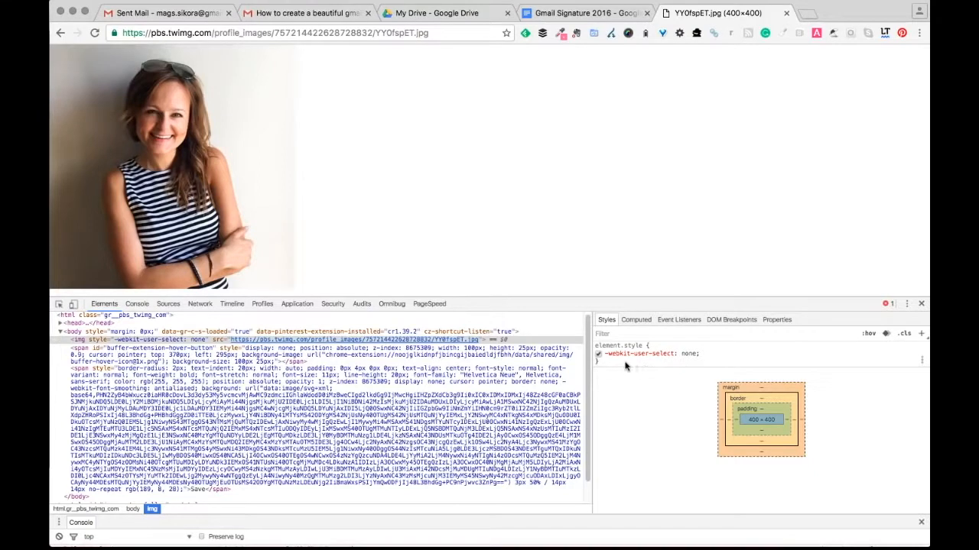
Give the photo element border-radius: 50% and padding: 20px in DevTools, then close DevTools
left_click(621, 364)
type("border")
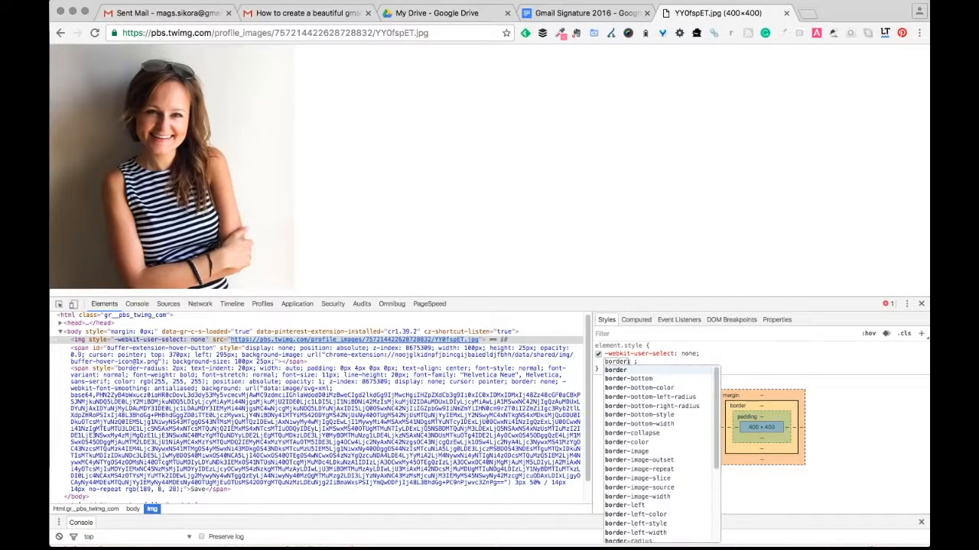
type("-radius")
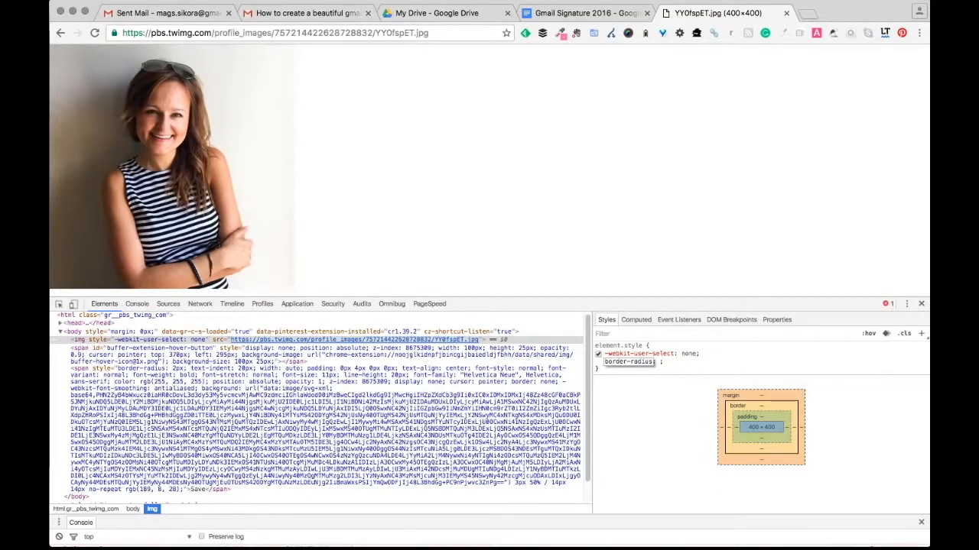
key("Tab")
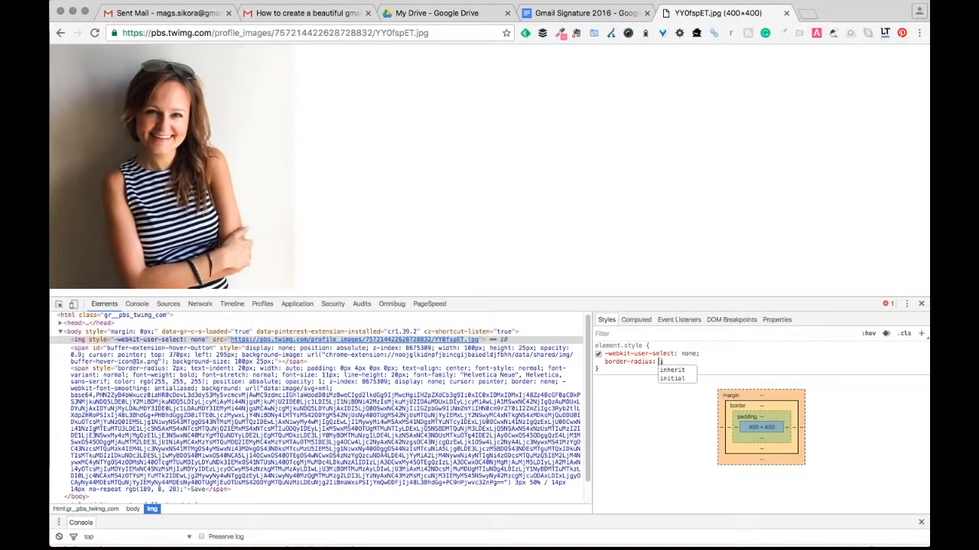
type("50%")
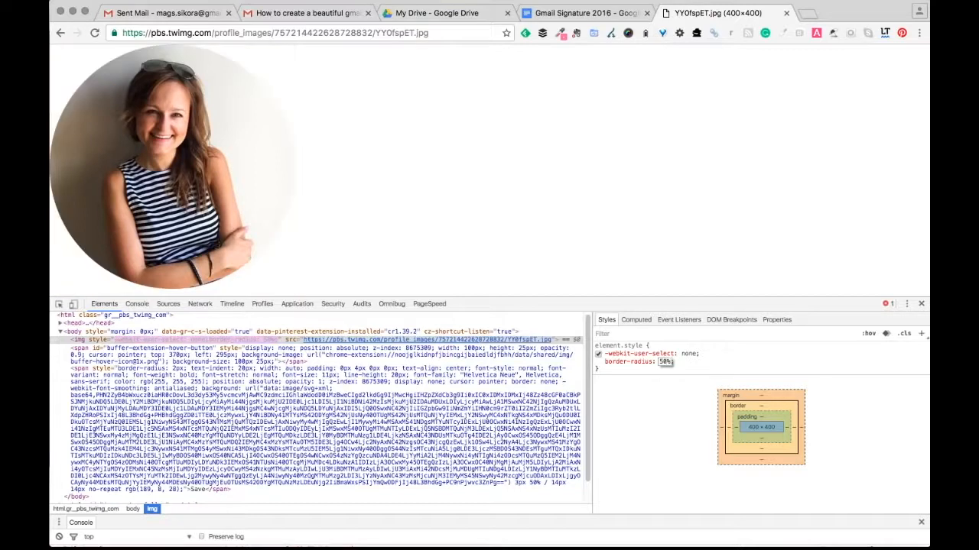
key("Return")
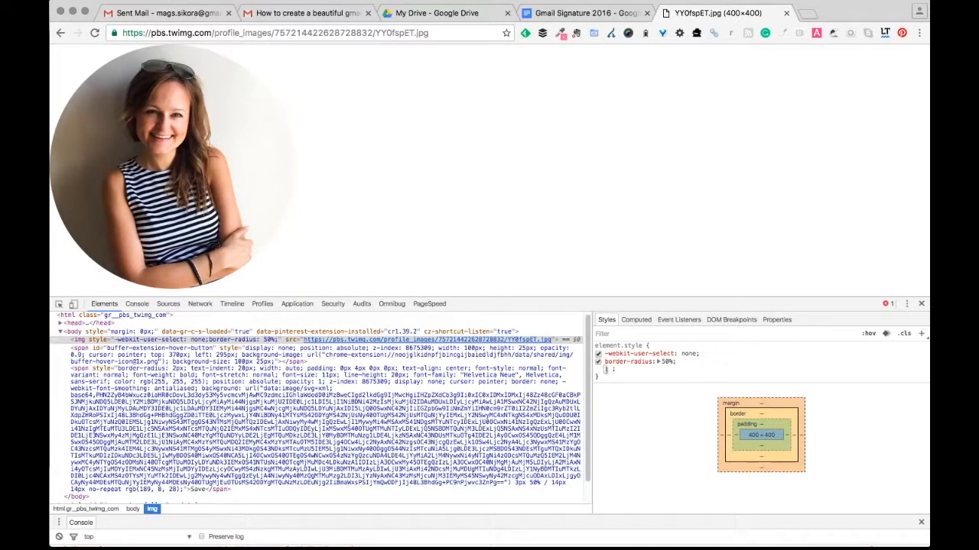
type("padding")
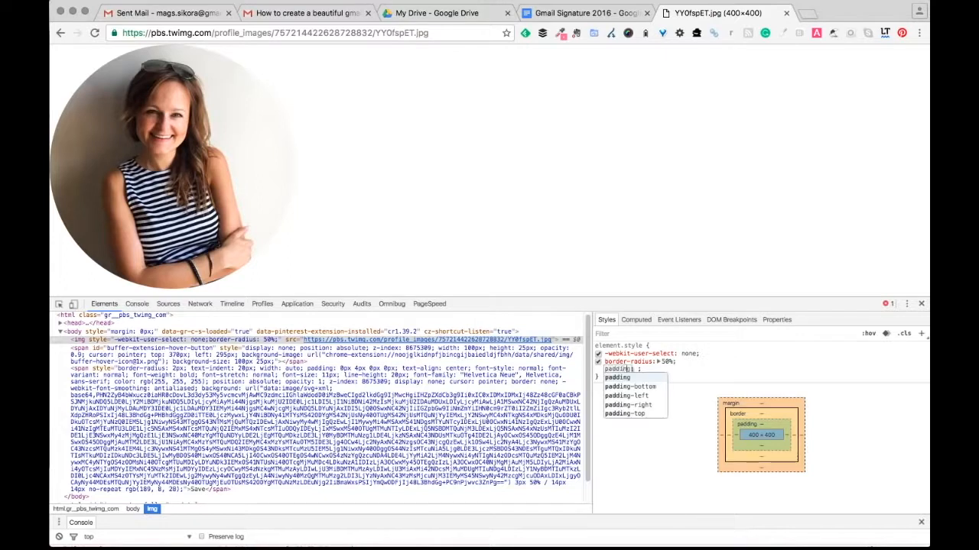
key("Tab")
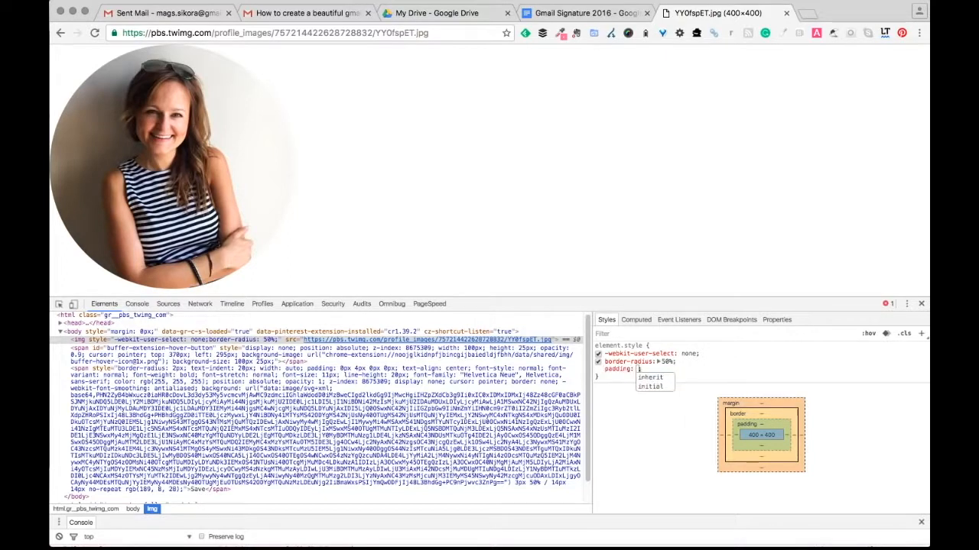
type("20px")
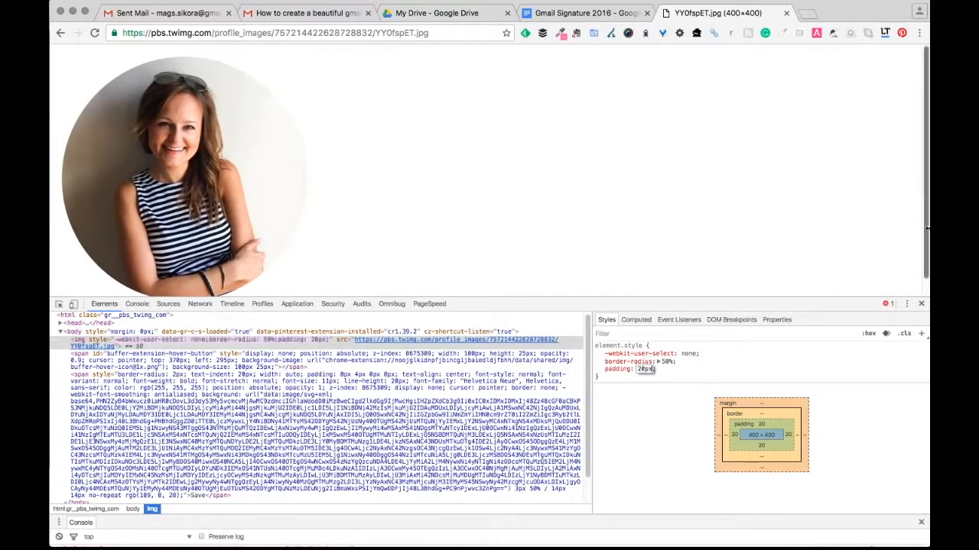
left_click(921, 304)
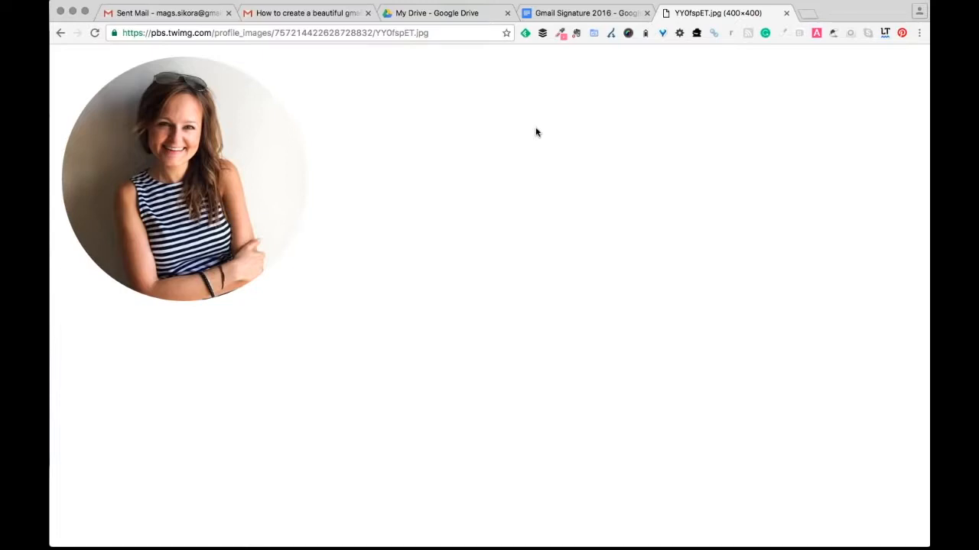
Capture an area screenshot of just the circular photo with Cmd+Shift+4
key("super+shift+4")
left_click_drag(59, 50, 311, 303)
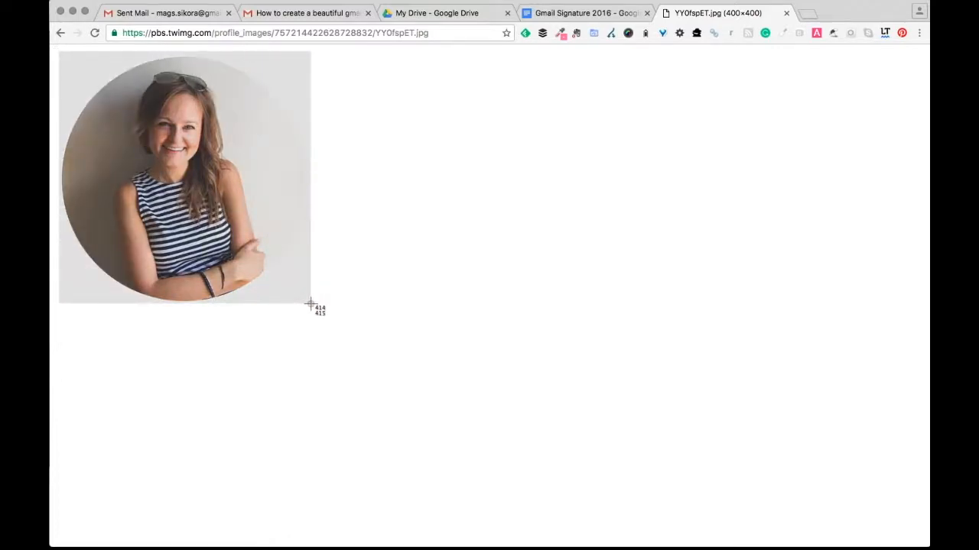
left_click_drag(310, 304, 310, 305)
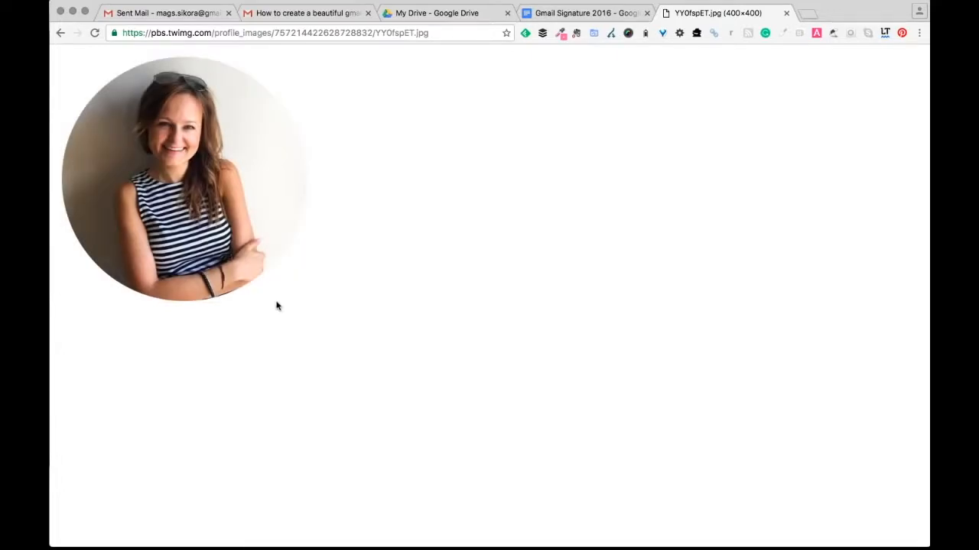
mouse_move(285, 535)
Open Google Photos in a new browser tab
left_click(806, 14)
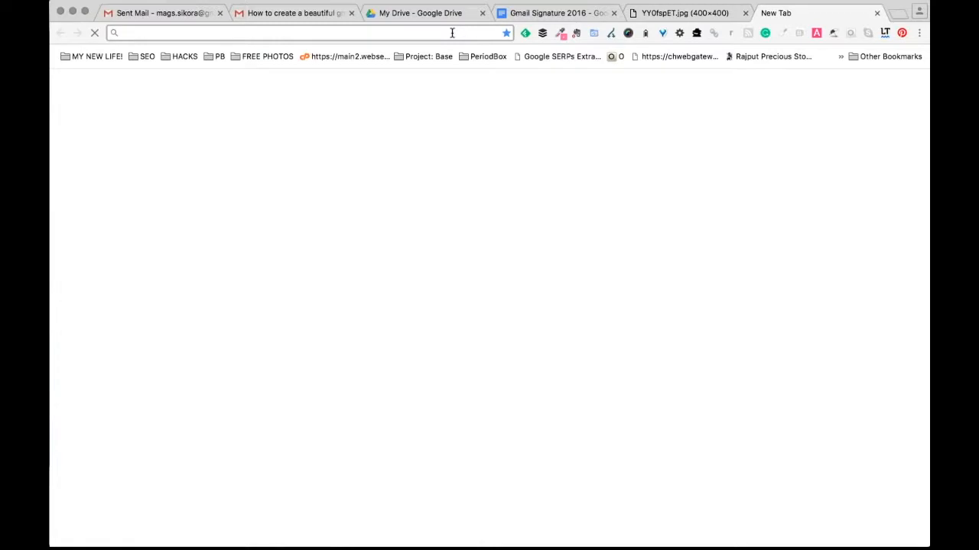
type("photos")
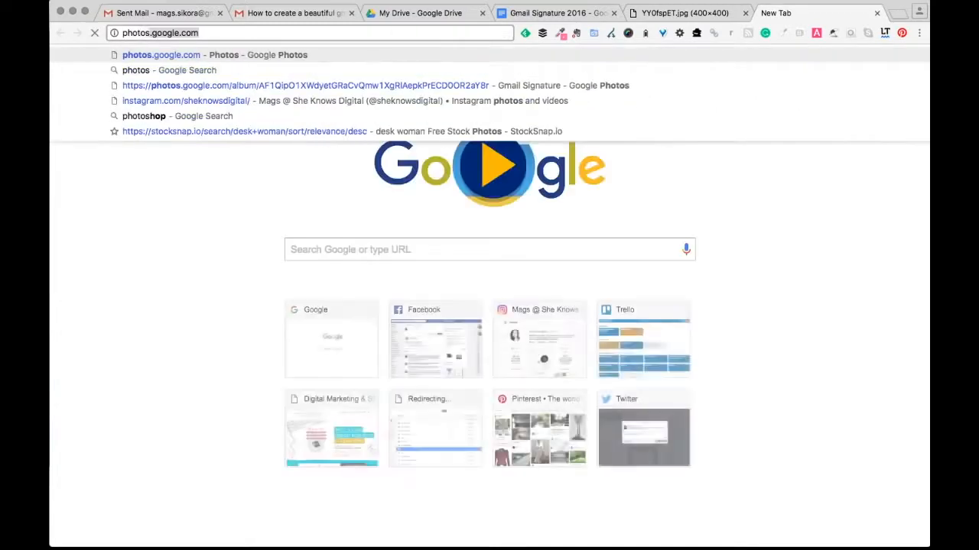
key("Return")
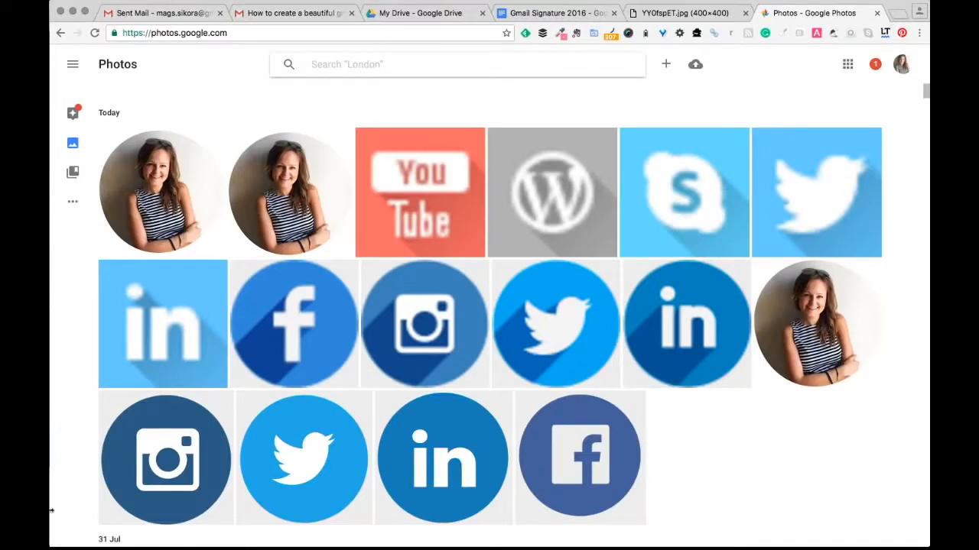
Upload the newest round-photo screenshot and add it to a new shared album
left_click(695, 65)
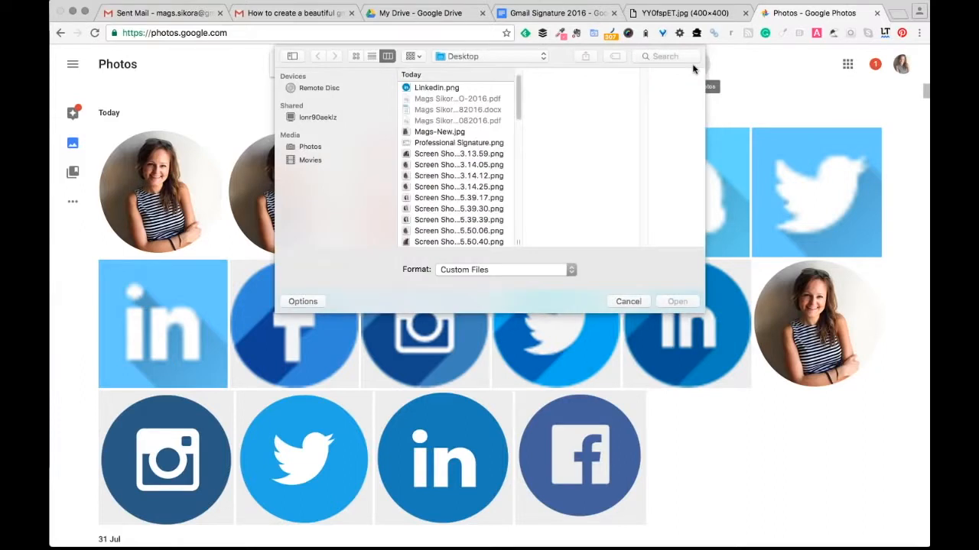
left_click_drag(518, 98, 522, 115)
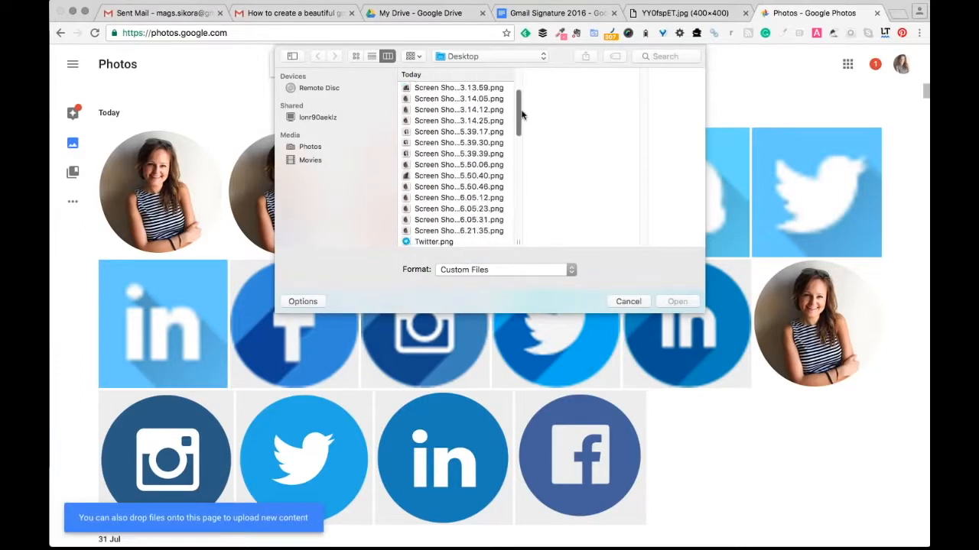
scroll(491, 148, "down", 5)
left_click(465, 180)
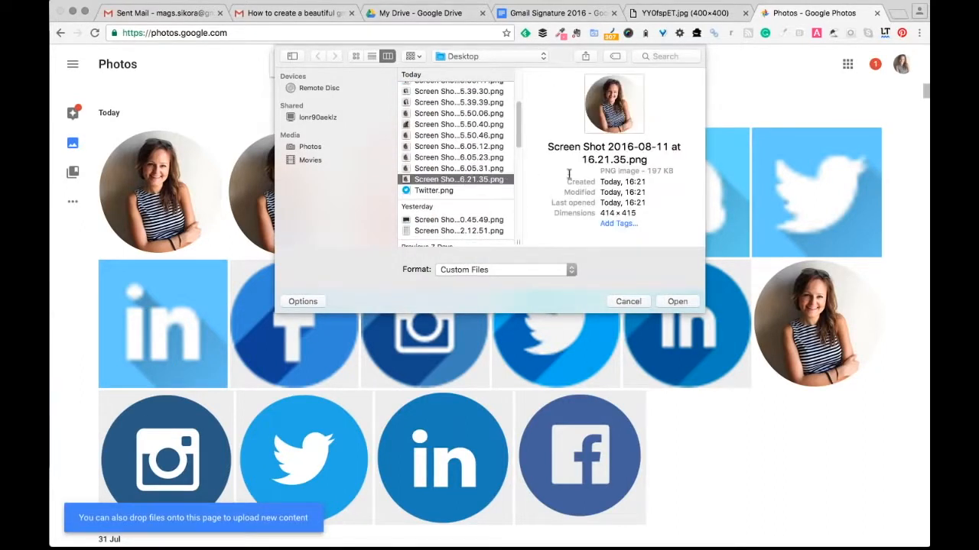
left_click(677, 302)
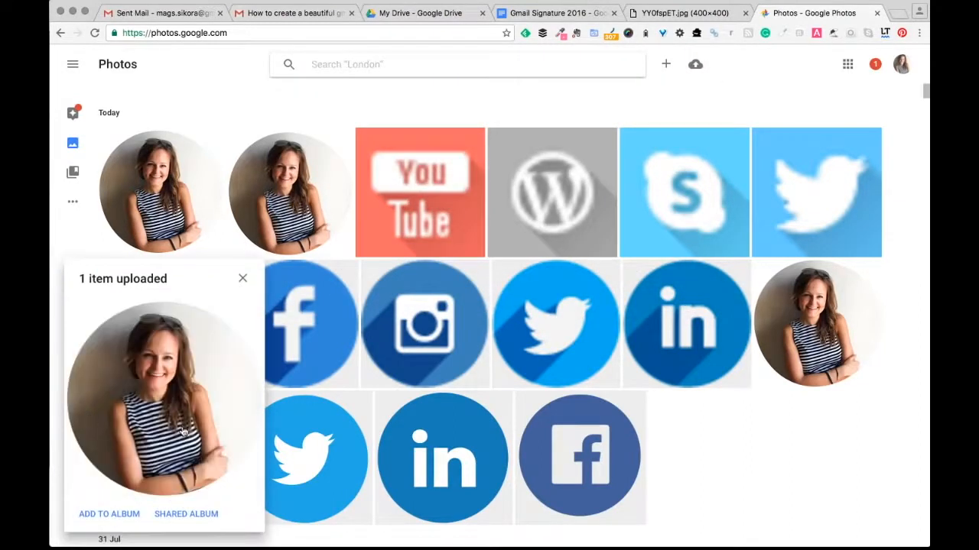
left_click(192, 515)
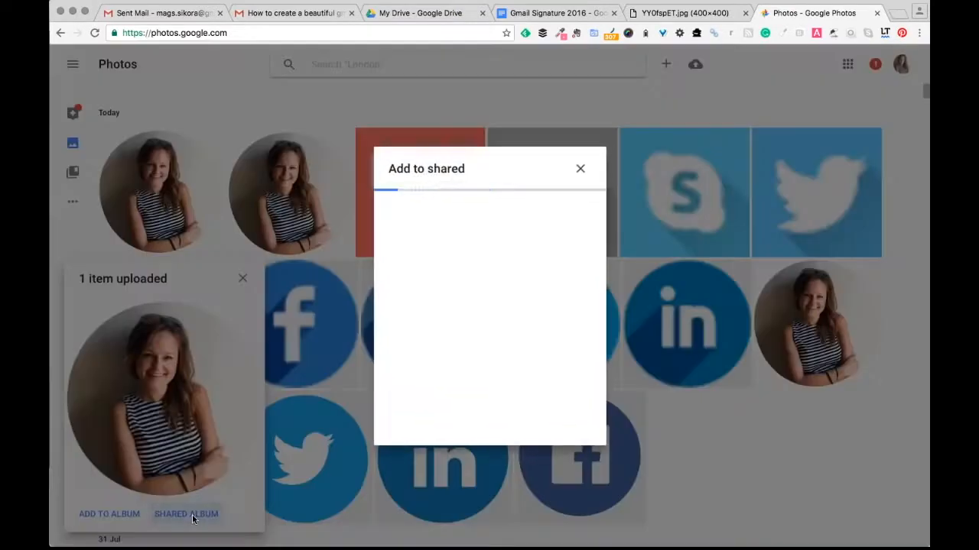
left_click(488, 215)
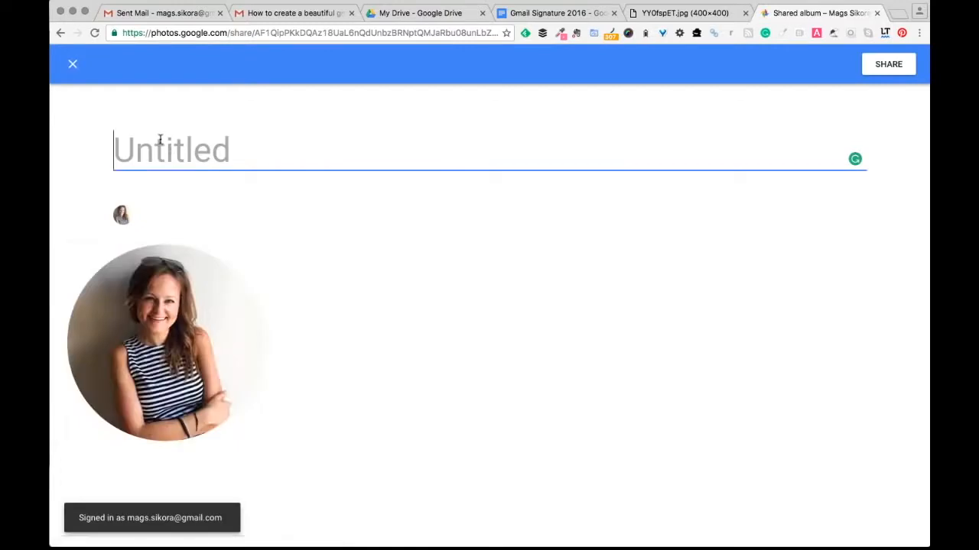
Name the album 'Signature-Gmail 2016', correcting the year from 2015, then return to the Gmail tab
type("Signature-")
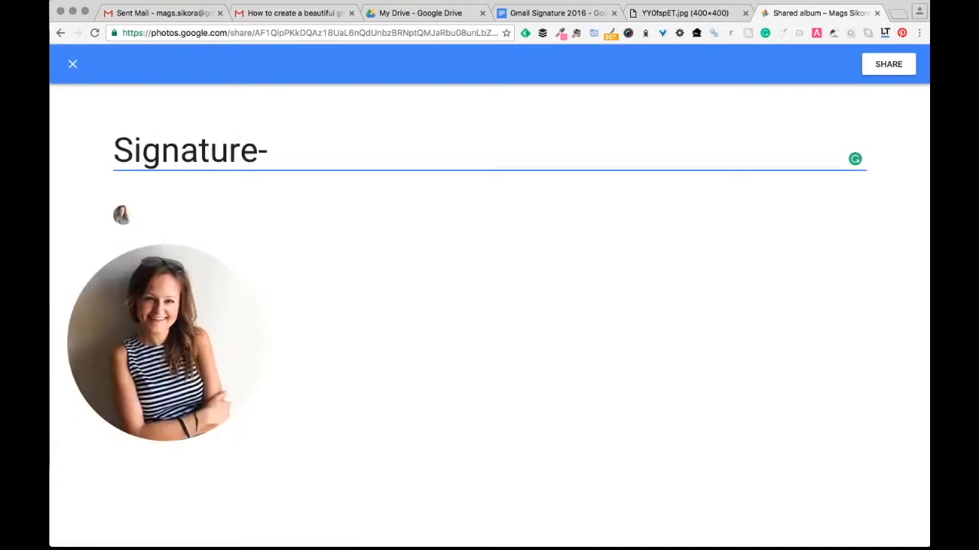
type("Gmail 2015")
key("BackSpace")
type("6")
left_click(311, 224)
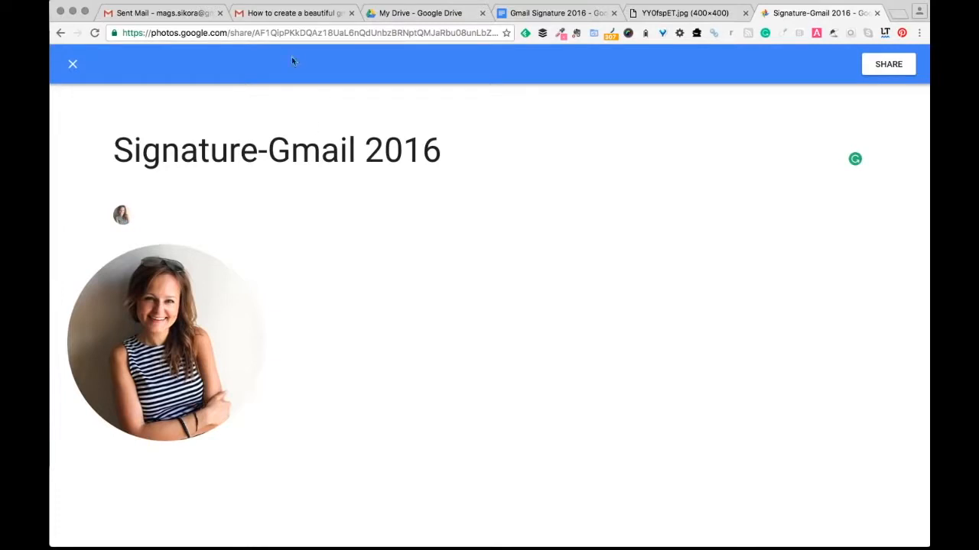
left_click(295, 16)
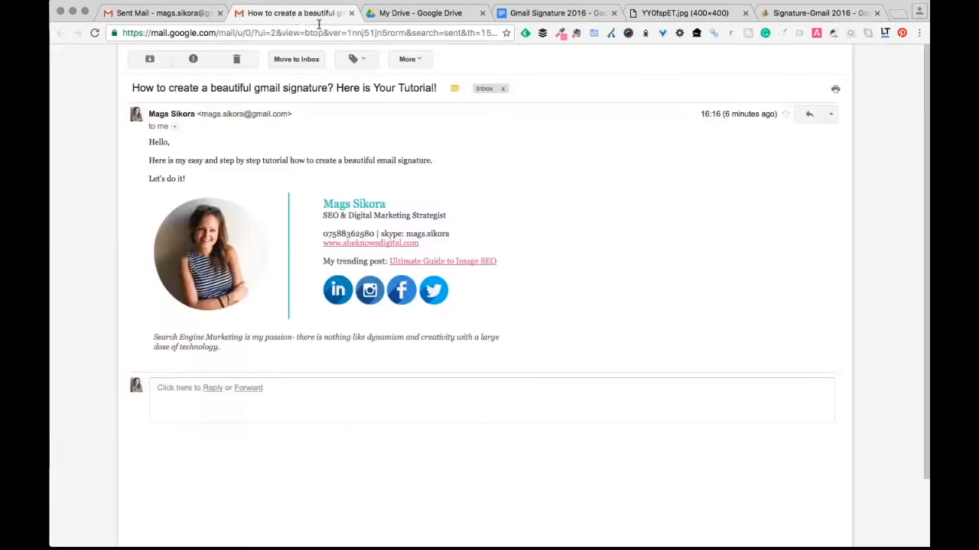
Insert the round portrait from the Signature-Gmail 2016 album into the table's top-left cell
left_click(557, 15)
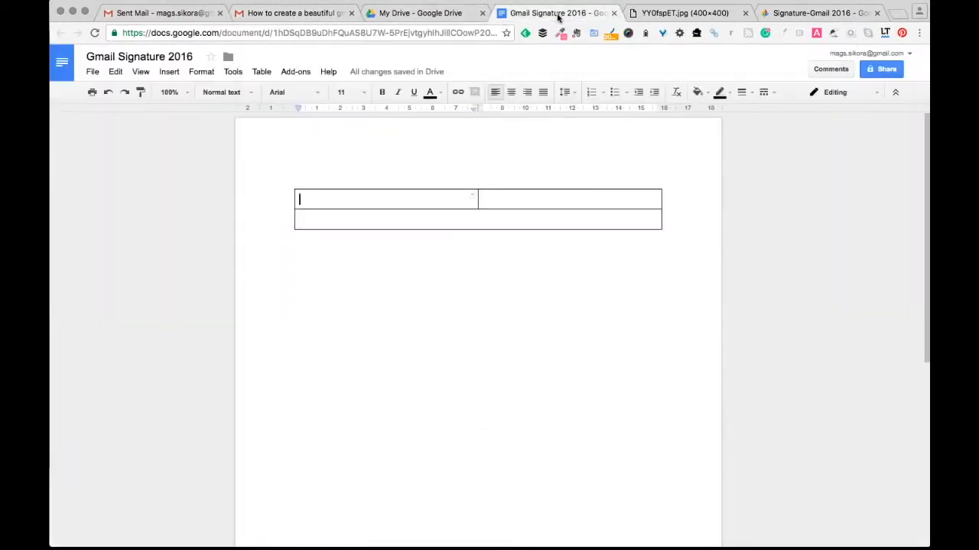
left_click(169, 74)
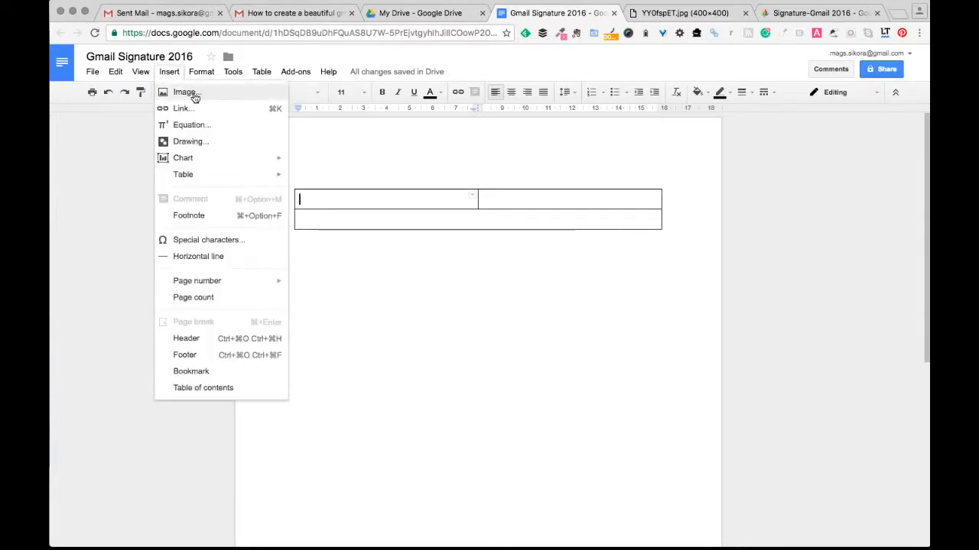
left_click(194, 92)
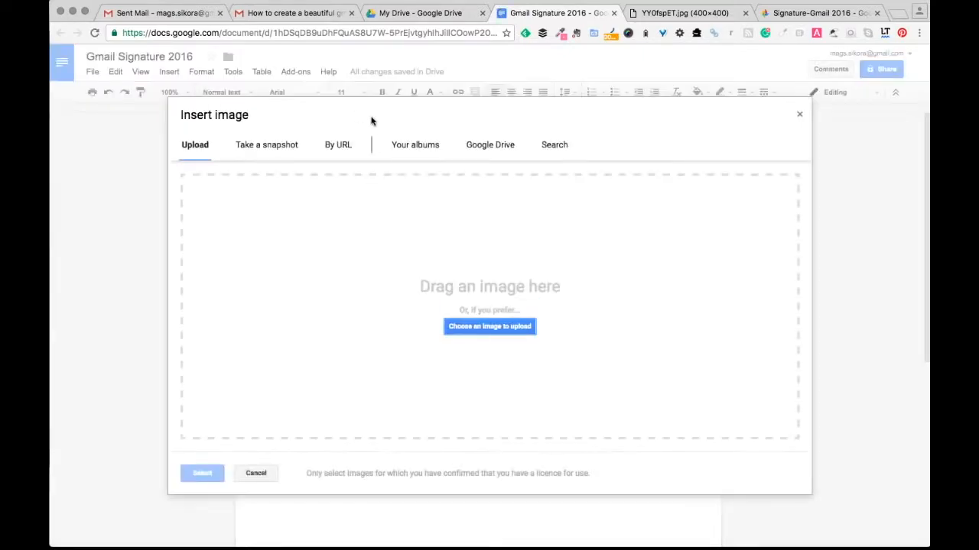
left_click(414, 150)
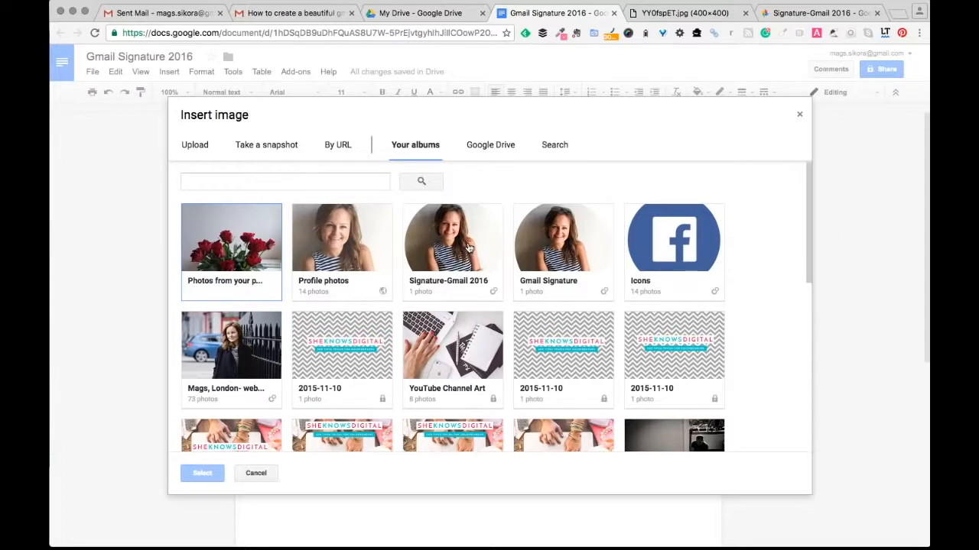
left_click(470, 248)
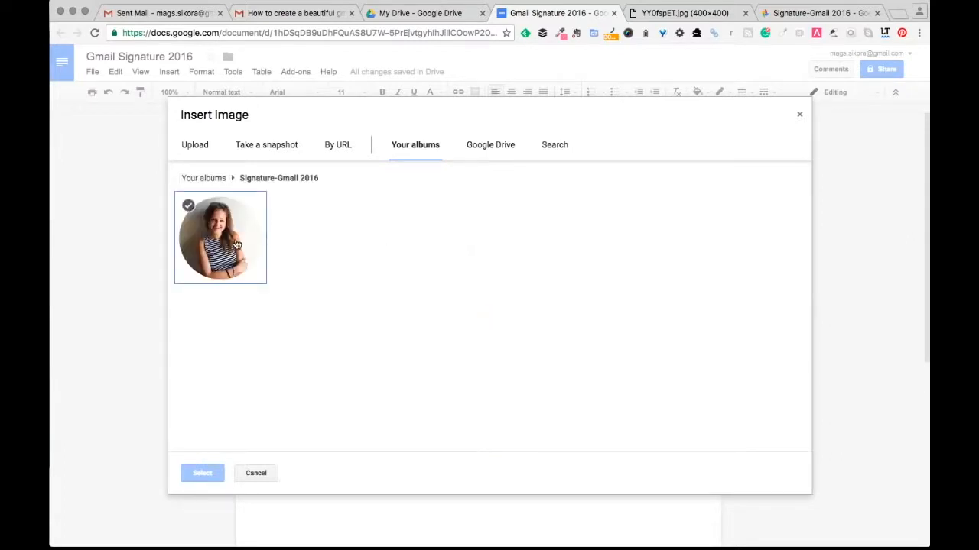
left_click(236, 244)
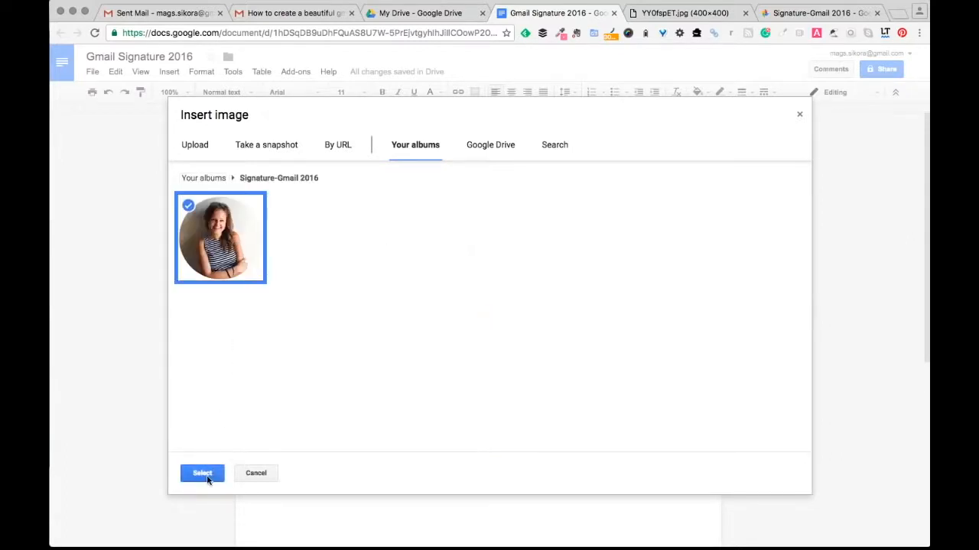
left_click(201, 474)
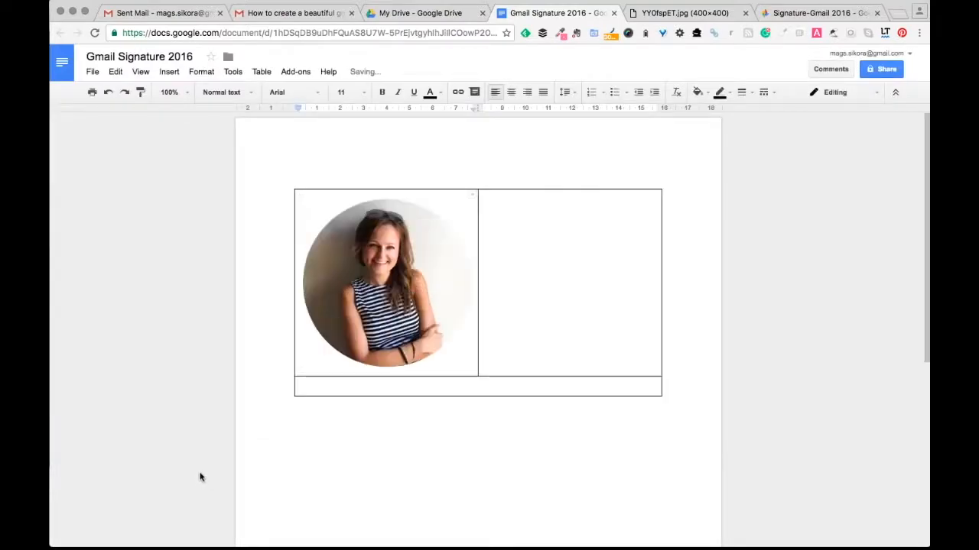
Shrink the round photo and drag the column border left so the left column fits it
left_click(414, 323)
left_click_drag(475, 370, 443, 338)
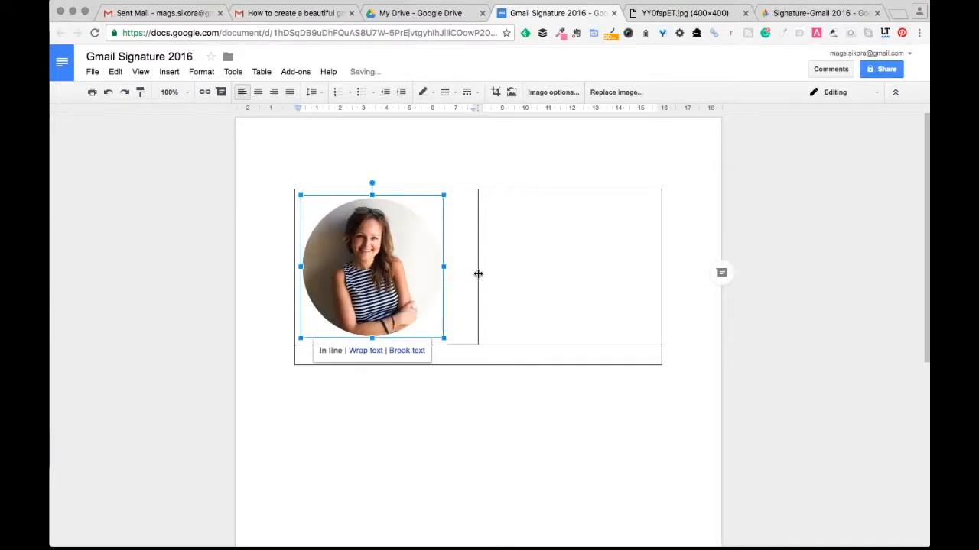
left_click_drag(441, 337, 428, 328)
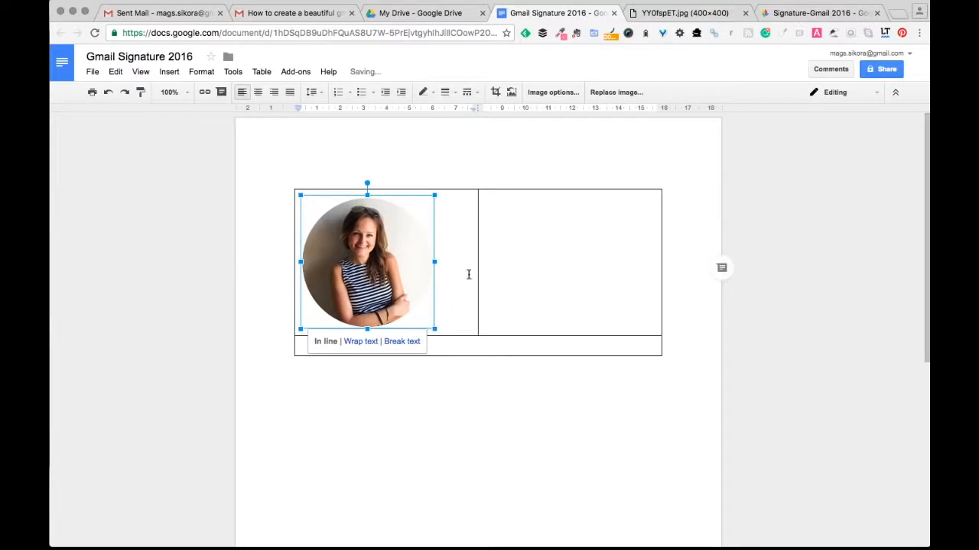
left_click_drag(476, 271, 437, 270)
left_click(461, 312)
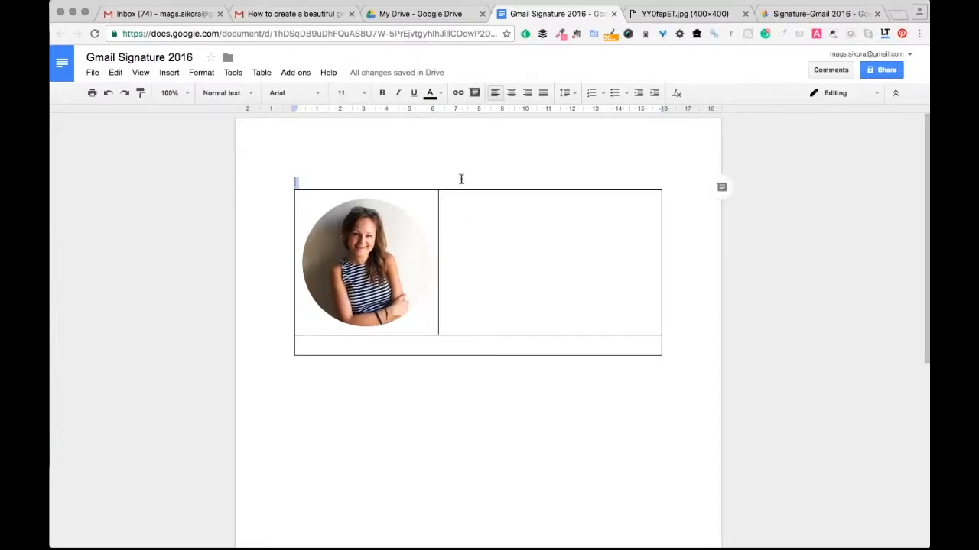
left_click(456, 208)
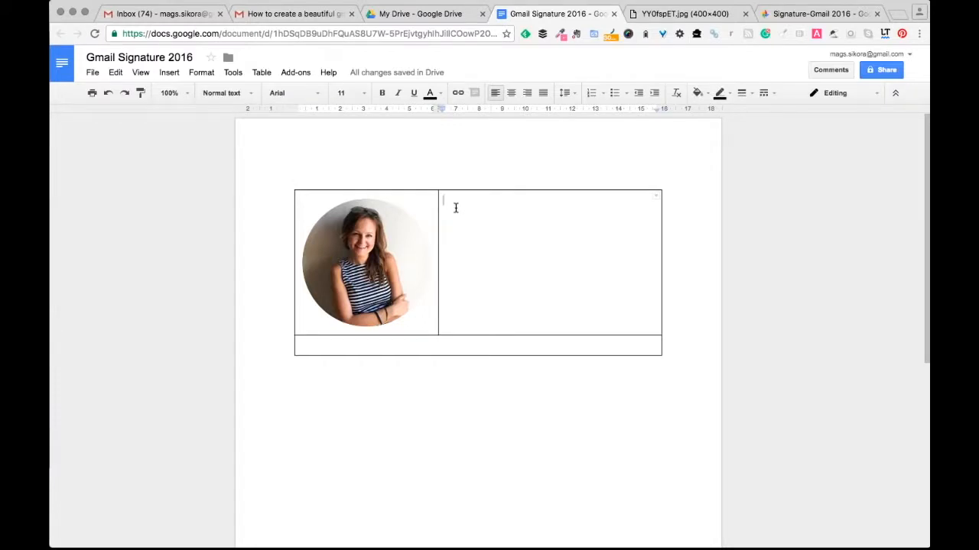
Paste the name, title, phone, Skype, website and trending-post text into the right cell
key("super+v")
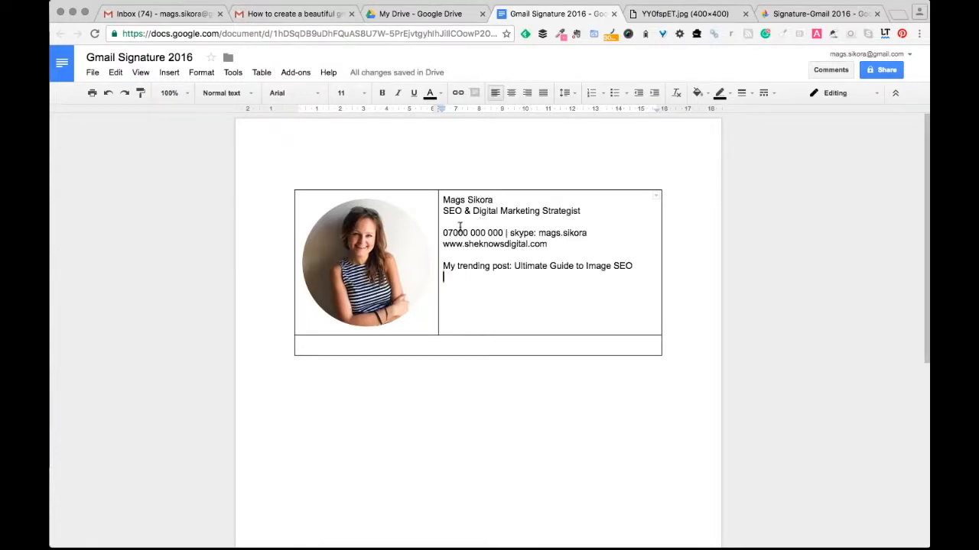
key("Return")
key("super+a")
left_click(319, 92)
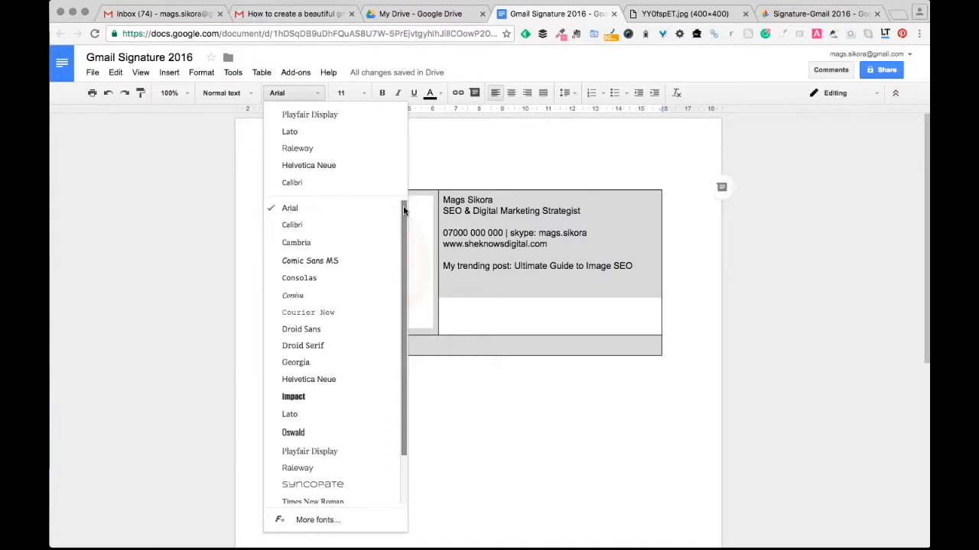
Set all signature text to Georgia and enlarge the name to 14 pt
left_click(326, 367)
left_click(522, 309)
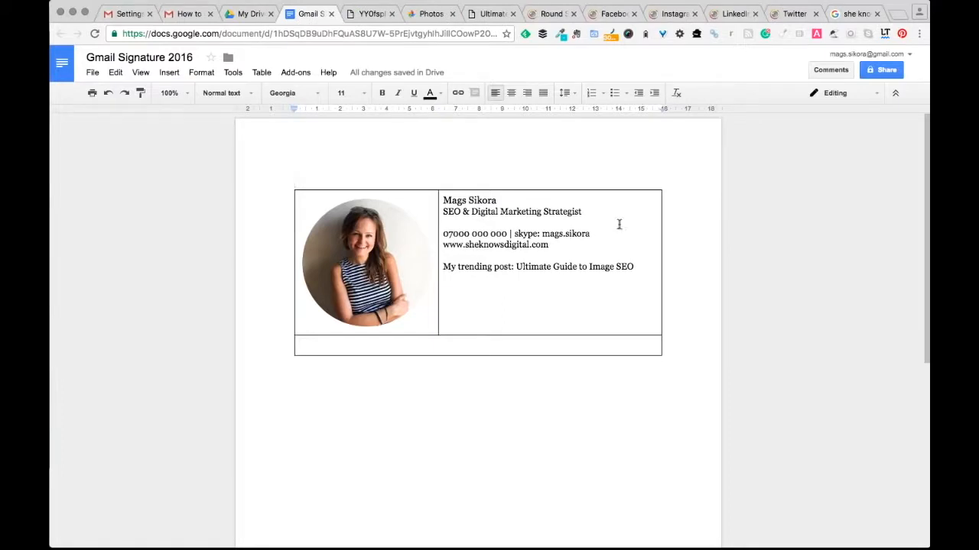
left_click_drag(498, 200, 435, 198)
left_click(485, 201)
left_click_drag(498, 200, 442, 200)
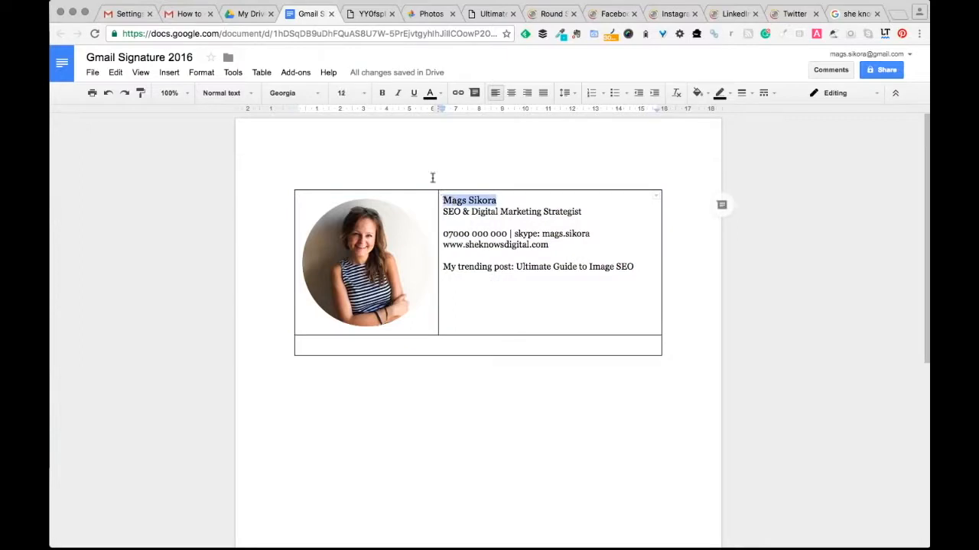
left_click(364, 93)
left_click(354, 199)
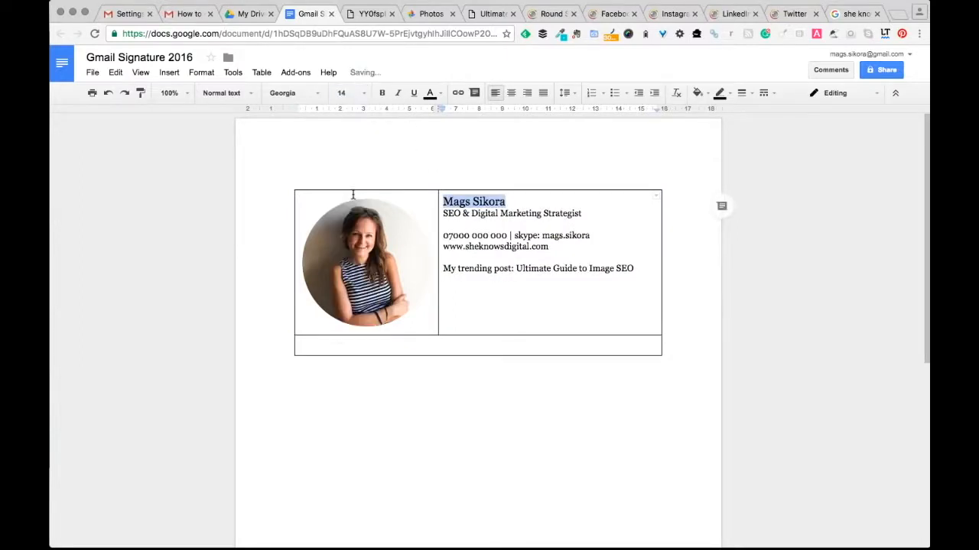
Italicise the SEO & Digital Marketing Strategist title and underline the website address
left_click(499, 212)
left_click_drag(581, 213, 443, 214)
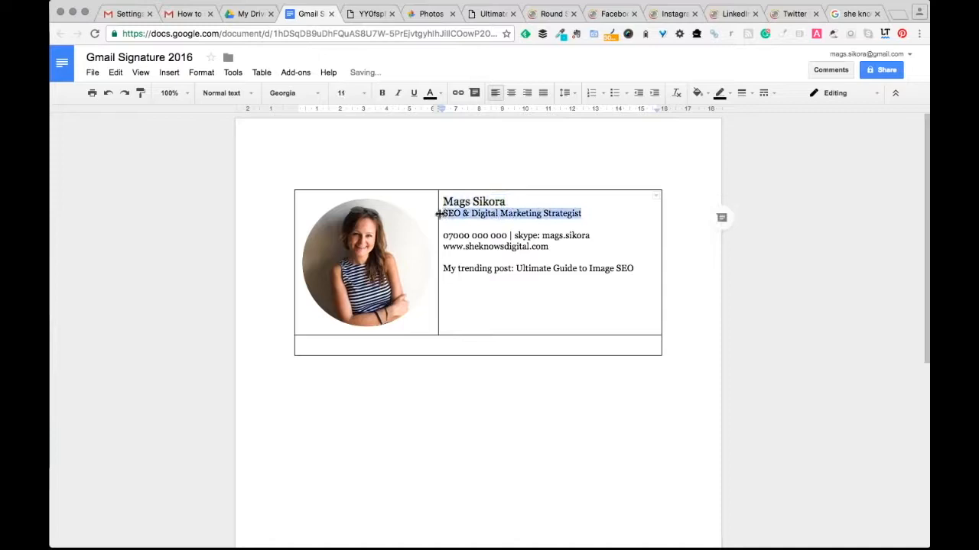
left_click(397, 93)
left_click(559, 238)
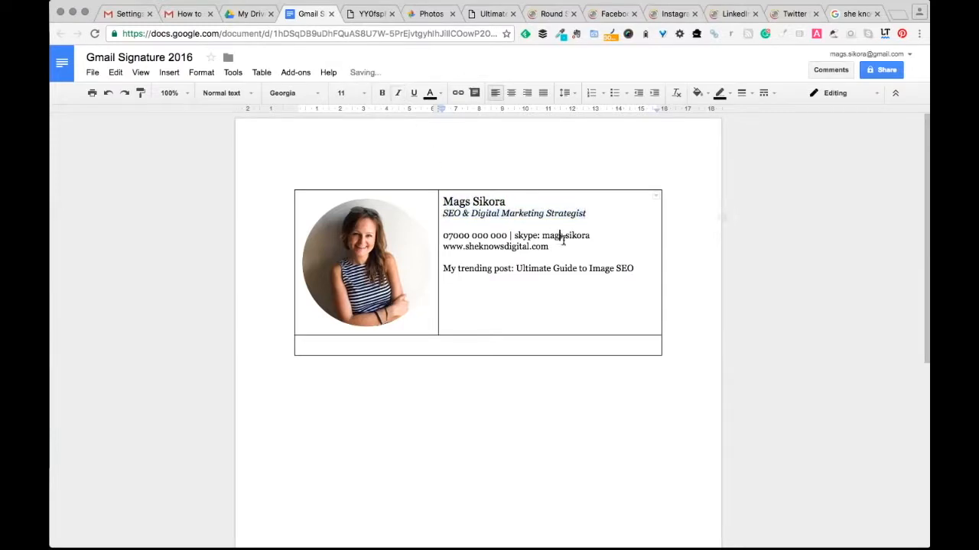
left_click_drag(549, 246, 437, 247)
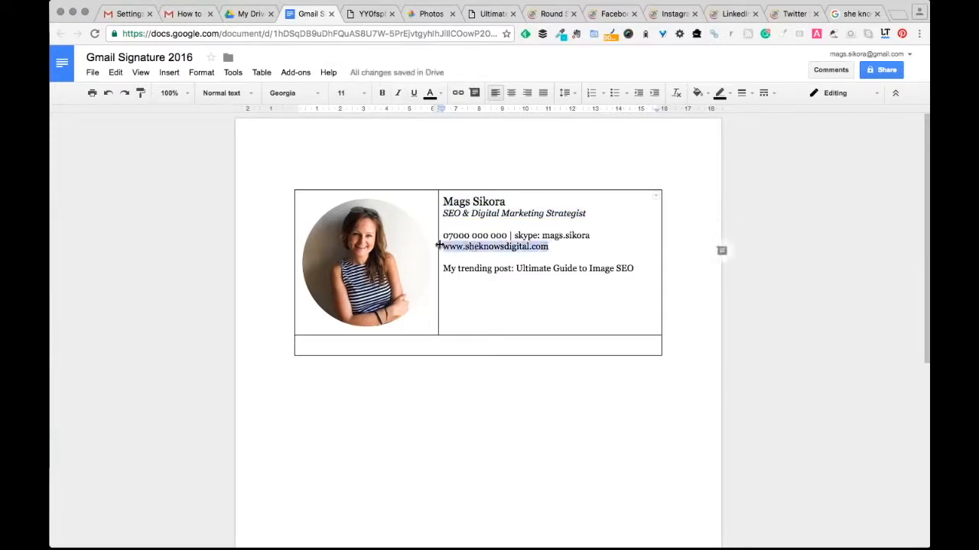
left_click(413, 93)
left_click(620, 247)
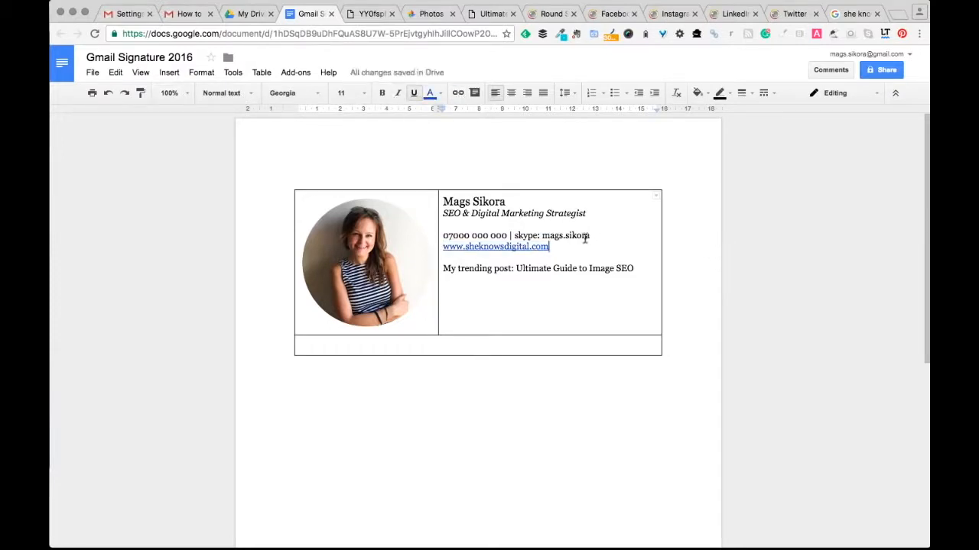
left_click_drag(562, 247, 442, 247)
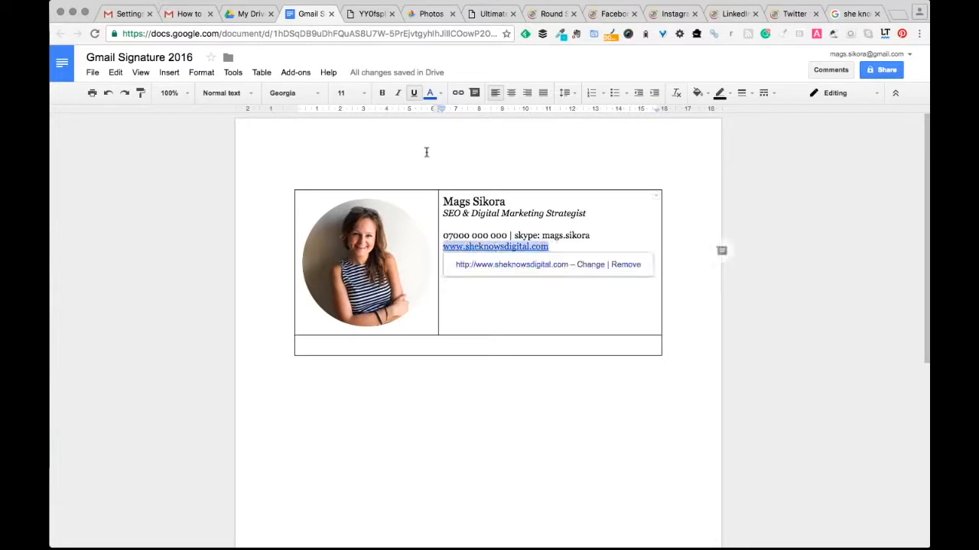
left_click(441, 92)
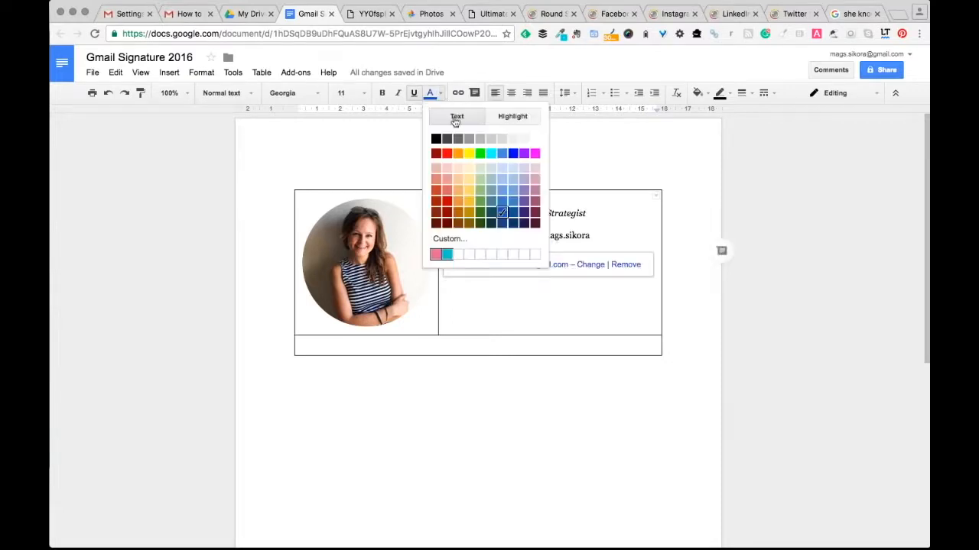
Colour the website link pink and the name teal
left_click(437, 255)
left_click_drag(518, 197, 436, 199)
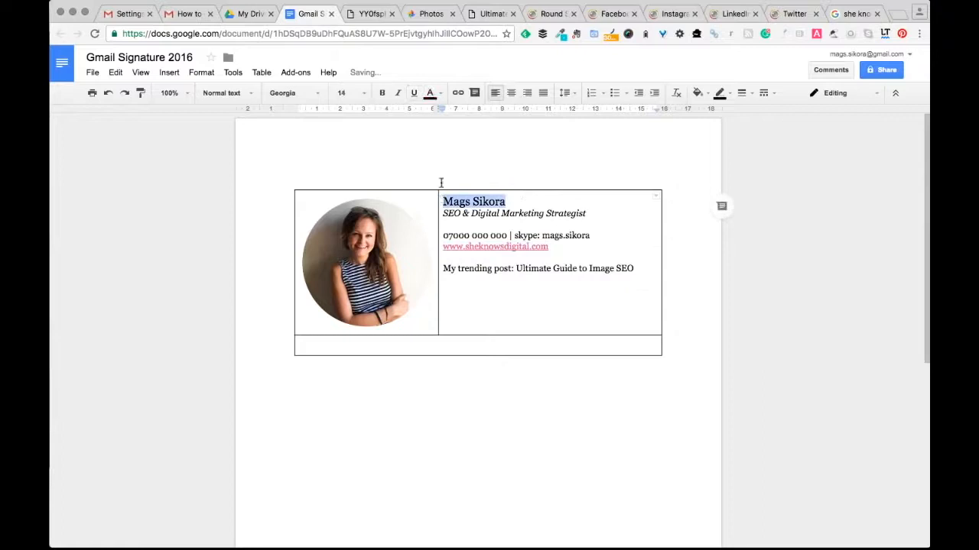
left_click(443, 93)
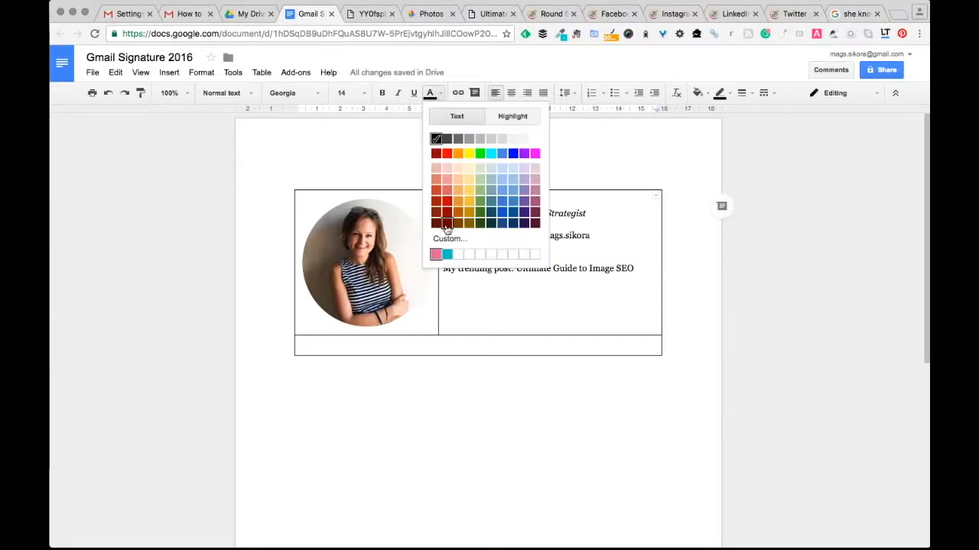
left_click(445, 254)
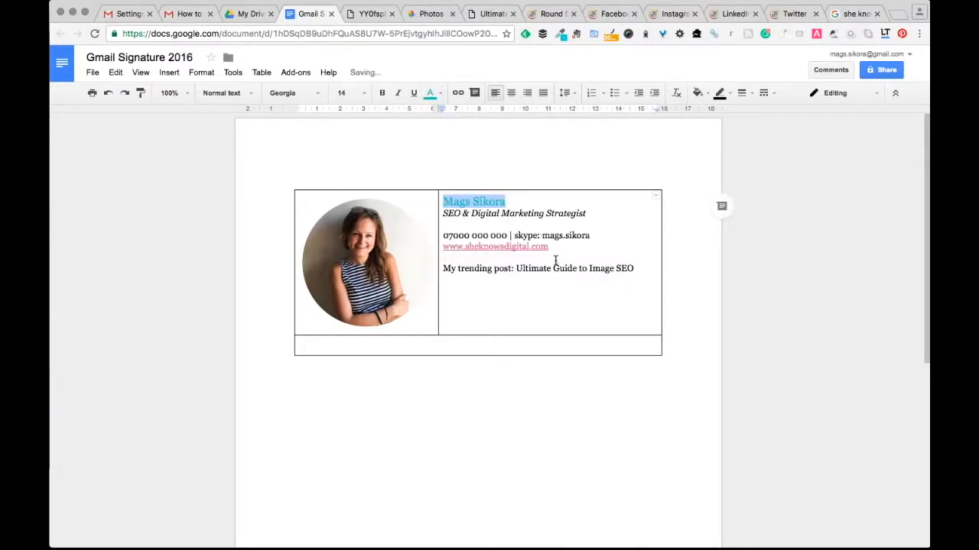
left_click(530, 213)
Link 'Ultimate Guide to Image SEO' to its blog post URL copied from the post's tab
left_click_drag(634, 269, 516, 268)
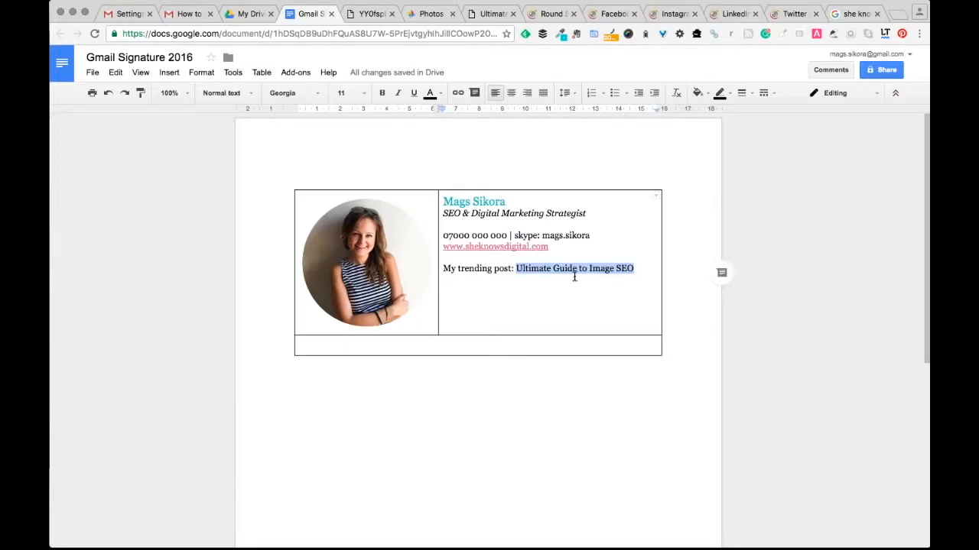
left_click(475, 19)
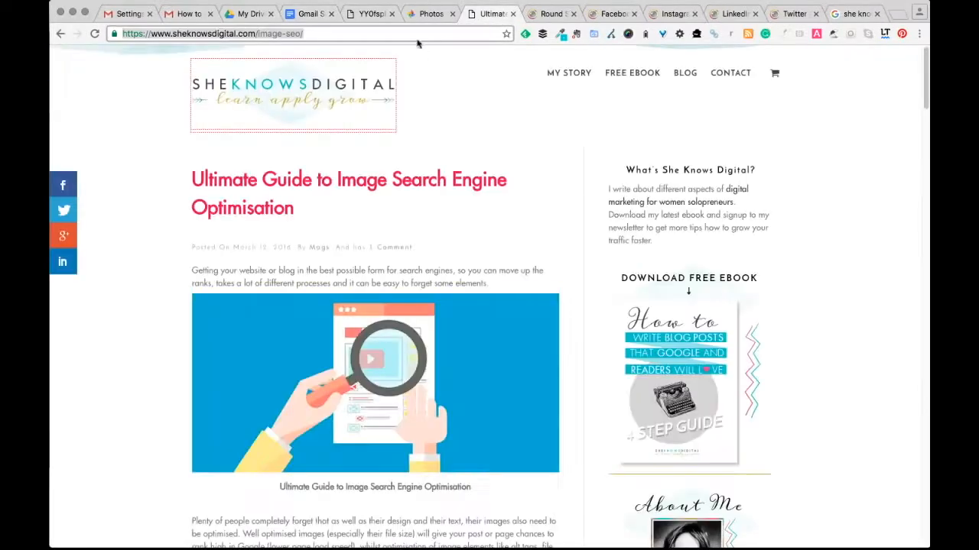
left_click(368, 15)
left_click(323, 15)
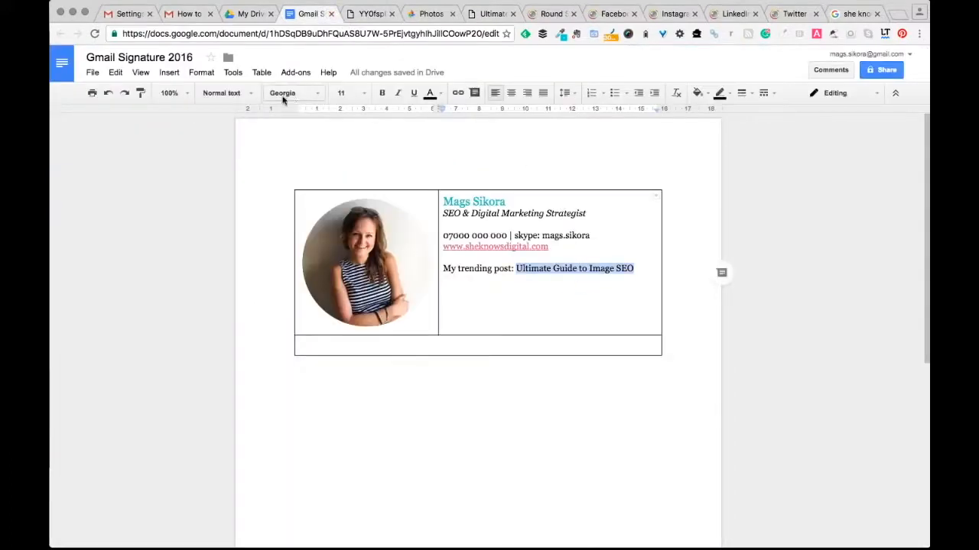
left_click(458, 93)
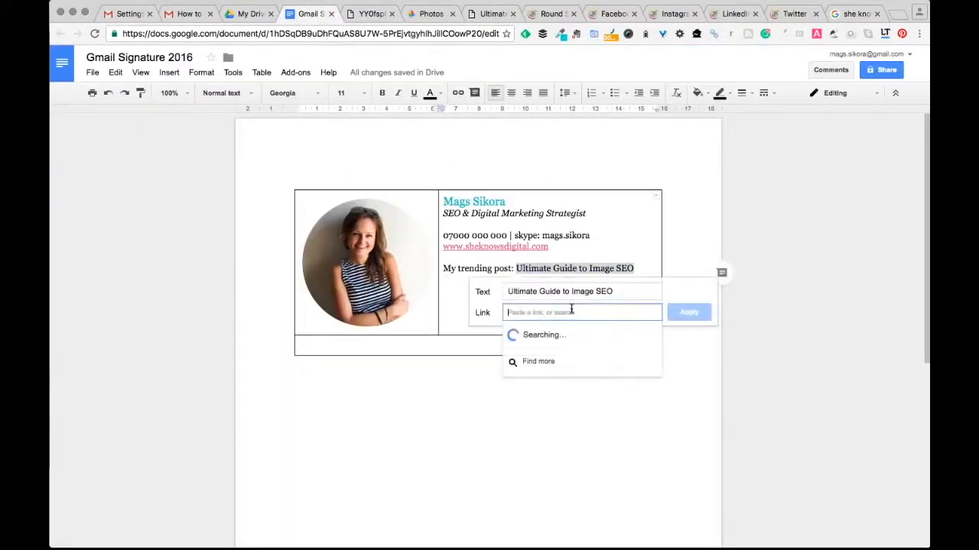
type("https://www.sheknowsdigital.com/image-seo")
left_click(689, 312)
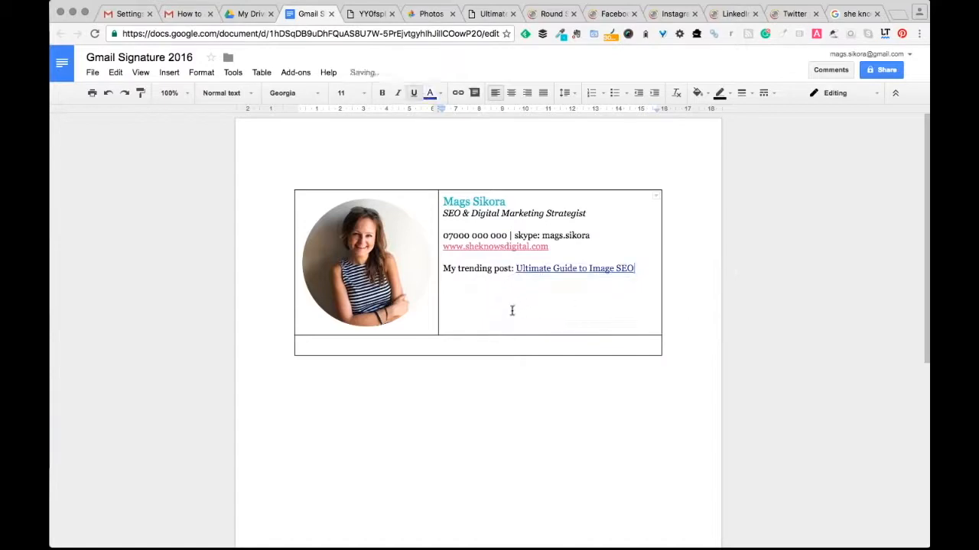
triple_click(435, 343)
left_click(431, 344)
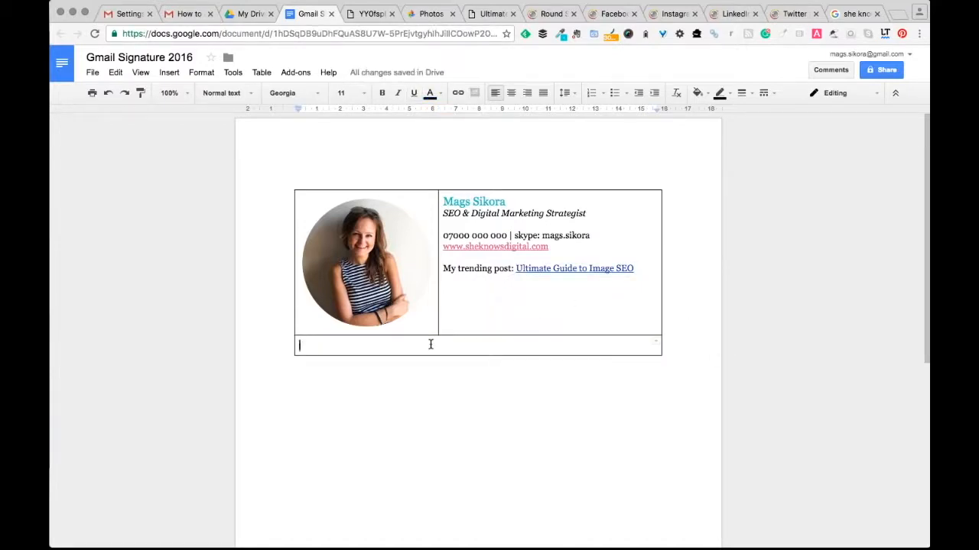
Type the motto 'This is my motto! I hope you like it!' in the bottom row and italicise it
type("Here")
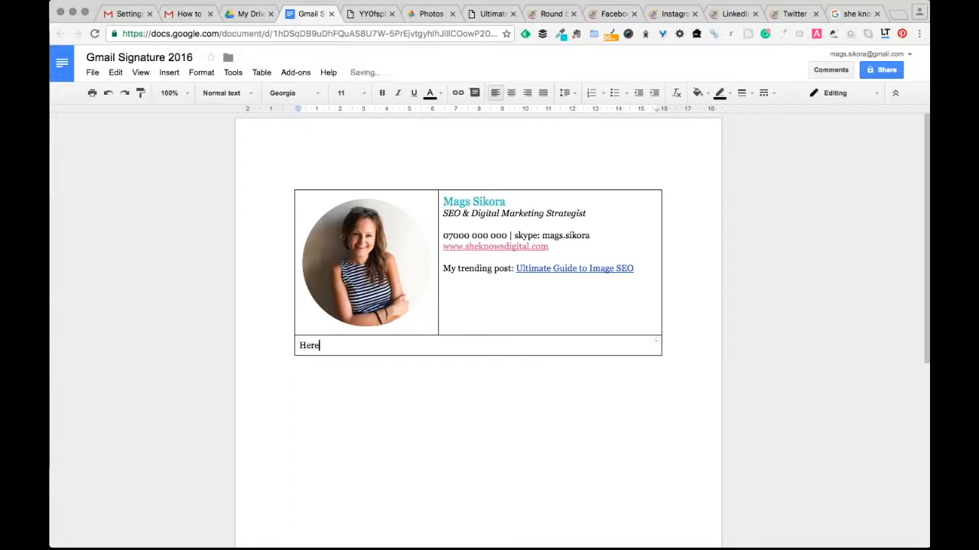
type(" is my motto! Hope you like it!")
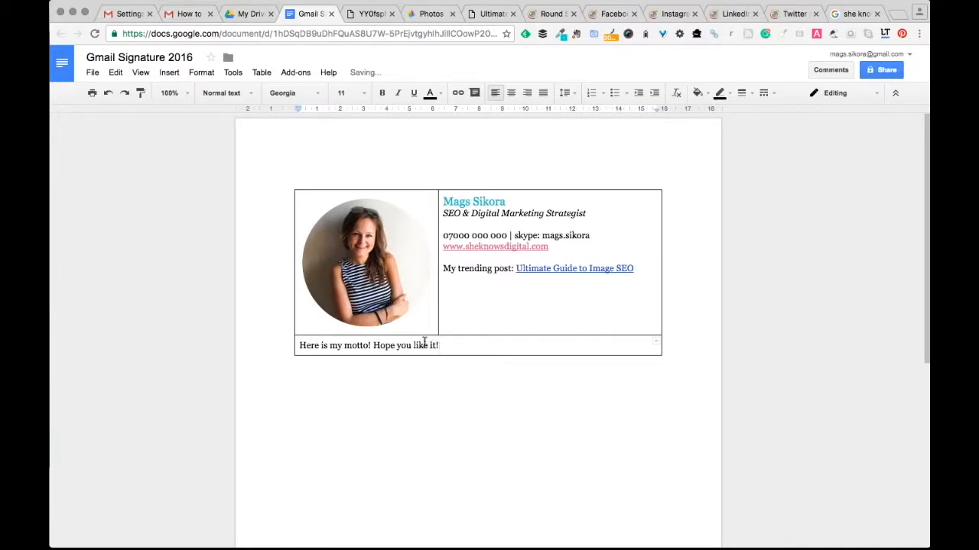
left_click_drag(454, 345, 299, 345)
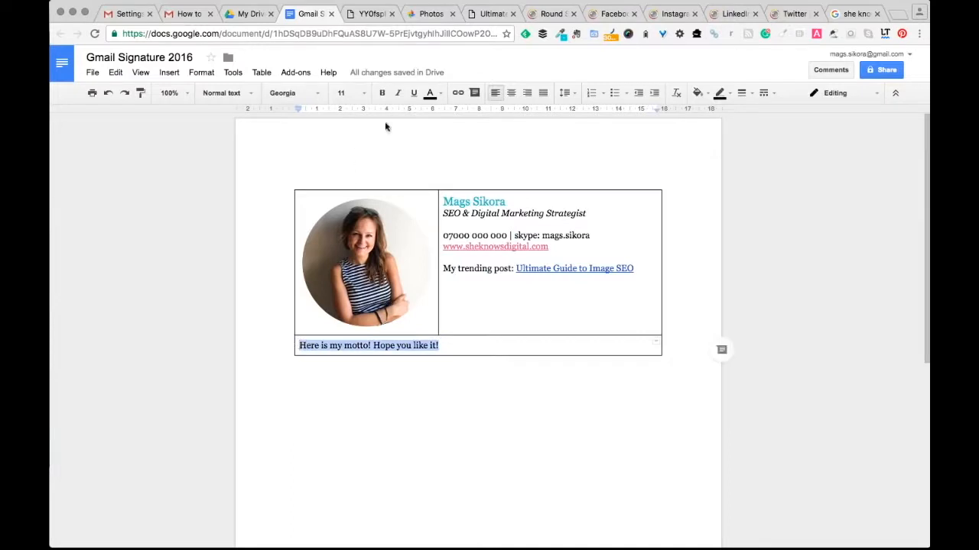
left_click(398, 94)
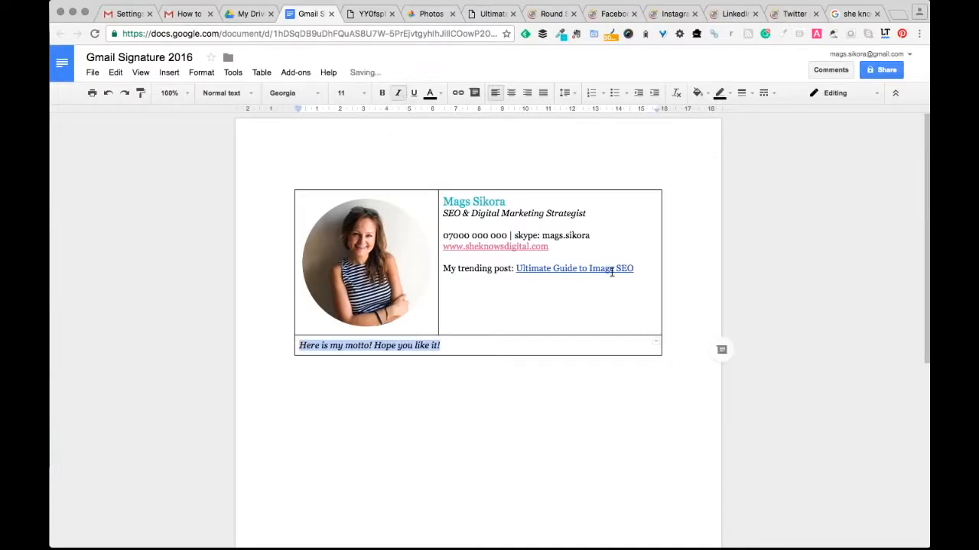
Colour the Ultimate Guide to Image SEO link pink to match the website link
left_click_drag(637, 269, 515, 268)
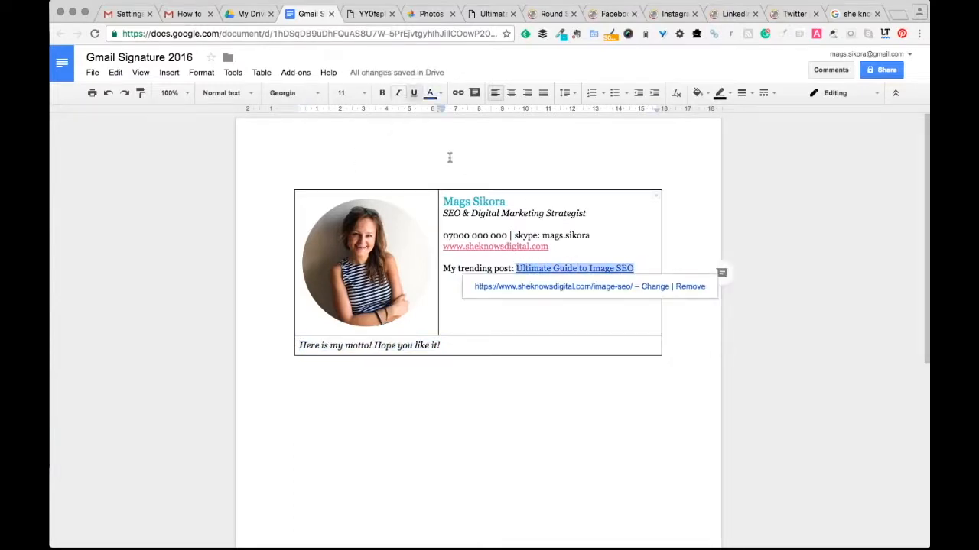
left_click(442, 95)
left_click(436, 255)
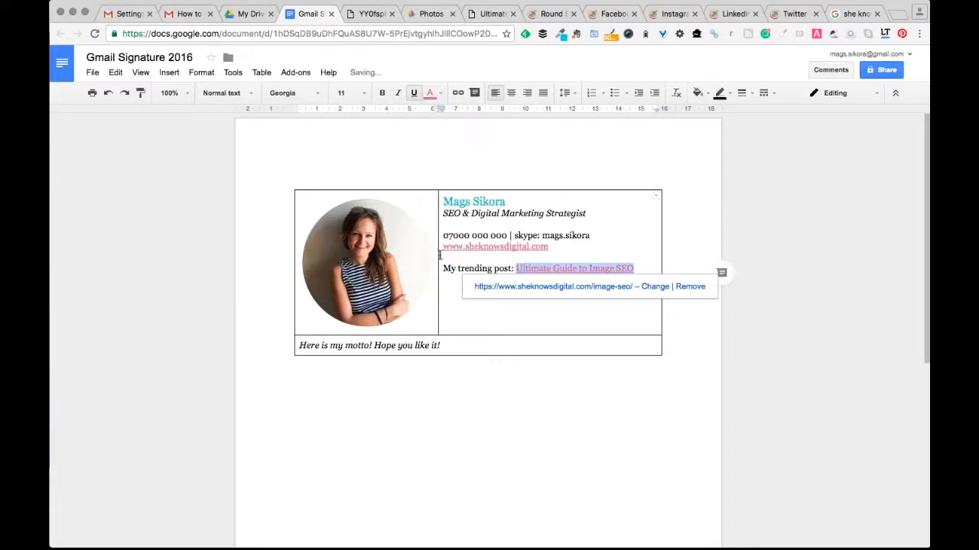
left_click(570, 405)
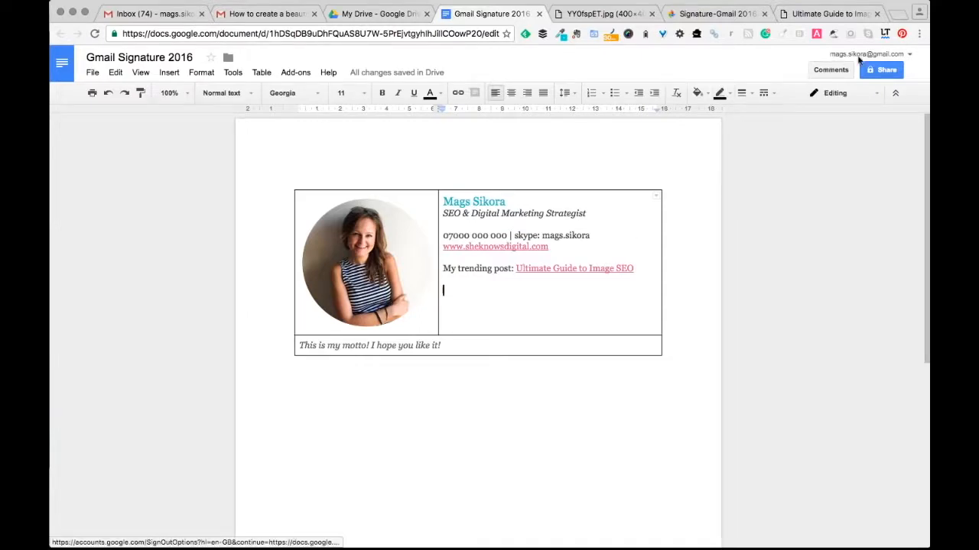
Load the SoftIcons Round Shadow Social Icons page in a new tab and highlight 'Commercial usage: Allowed'
left_click(899, 14)
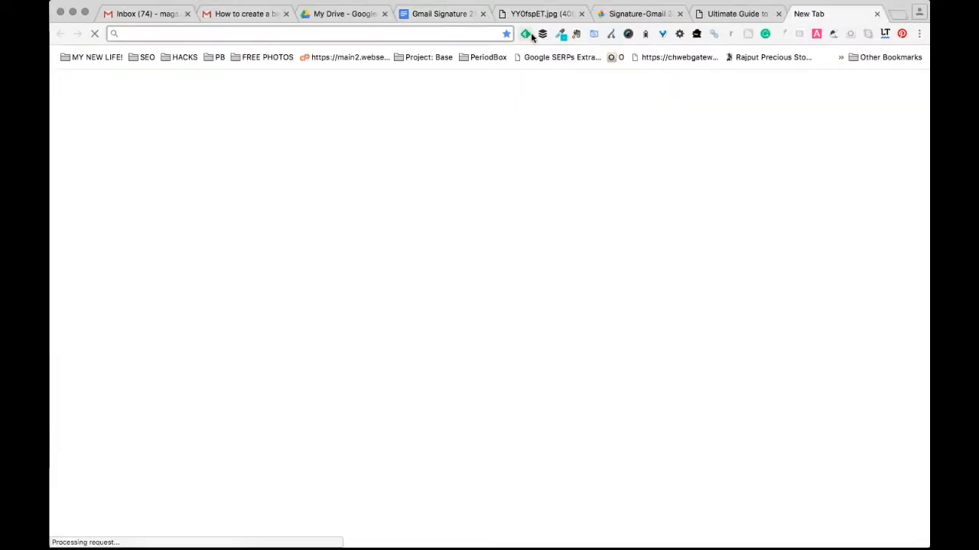
type("http://www.softicons.com/social-media-icons/round-shadow-social-icons-by-hakan-ertan")
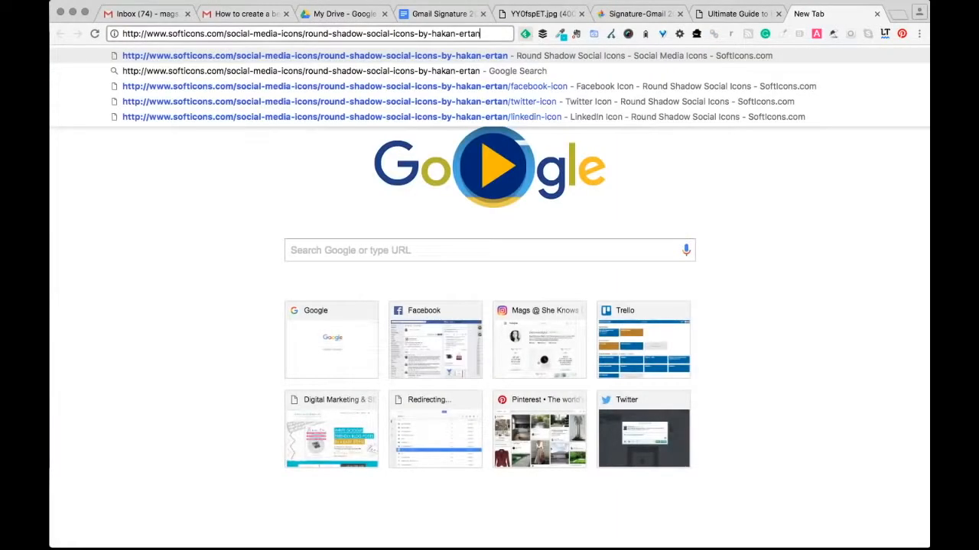
key("Return")
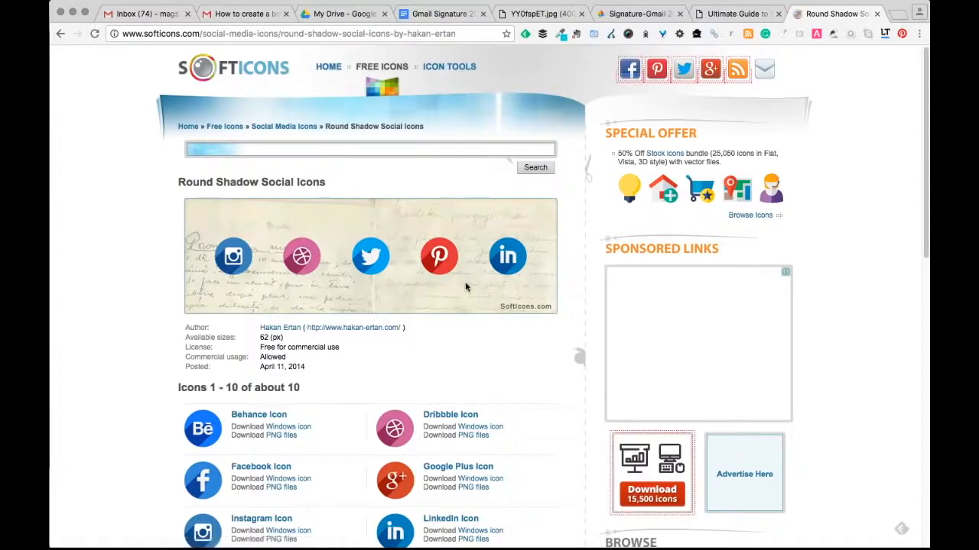
scroll(483, 337, "down", 1)
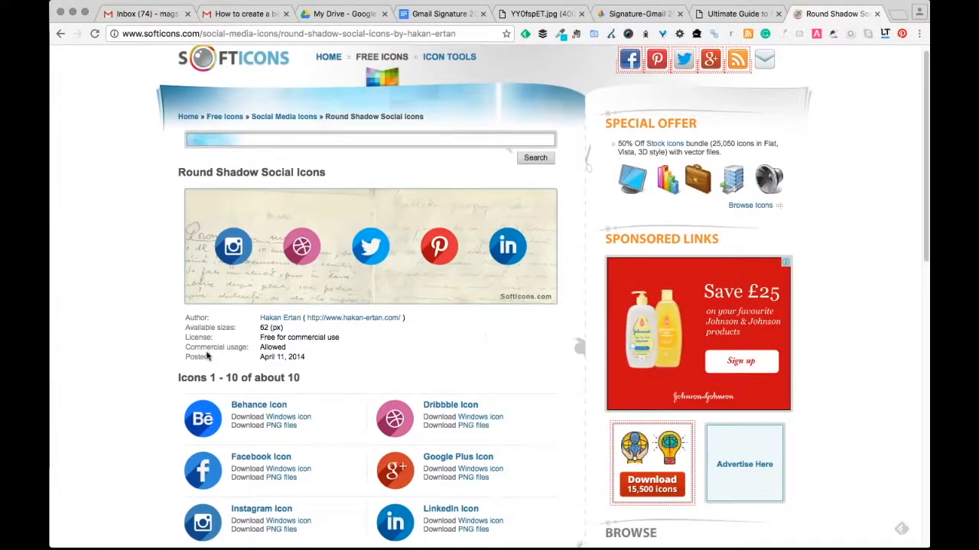
left_click_drag(187, 347, 296, 352)
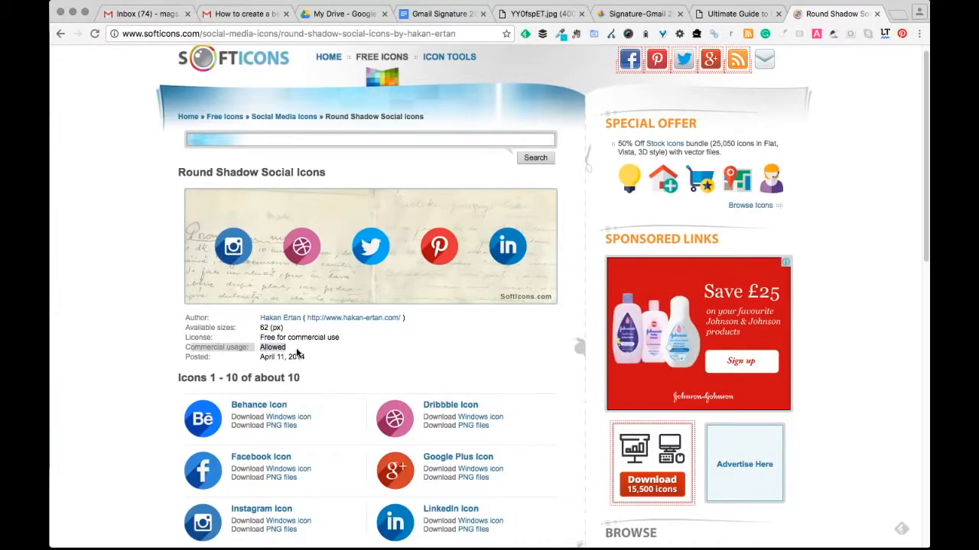
scroll(493, 358, "down", 3)
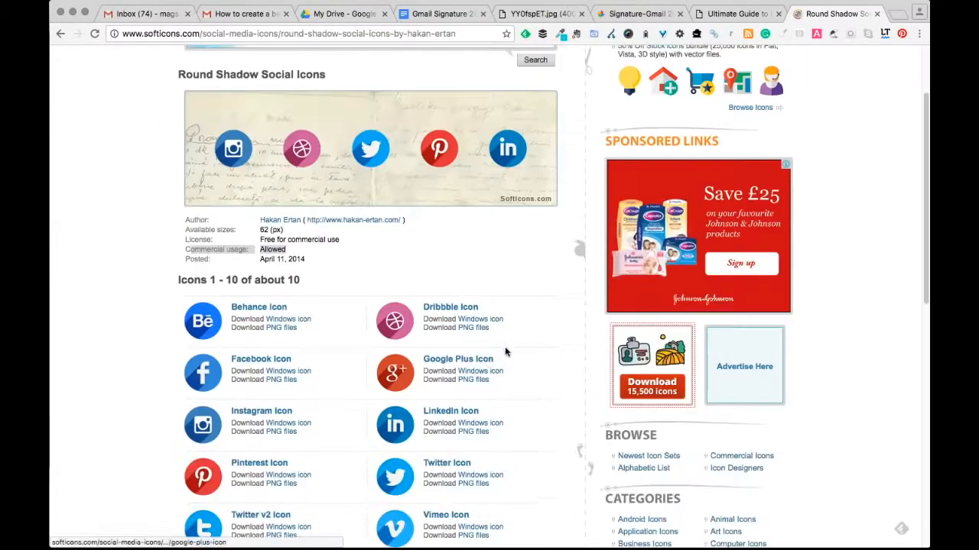
scroll(510, 352, "down", 1)
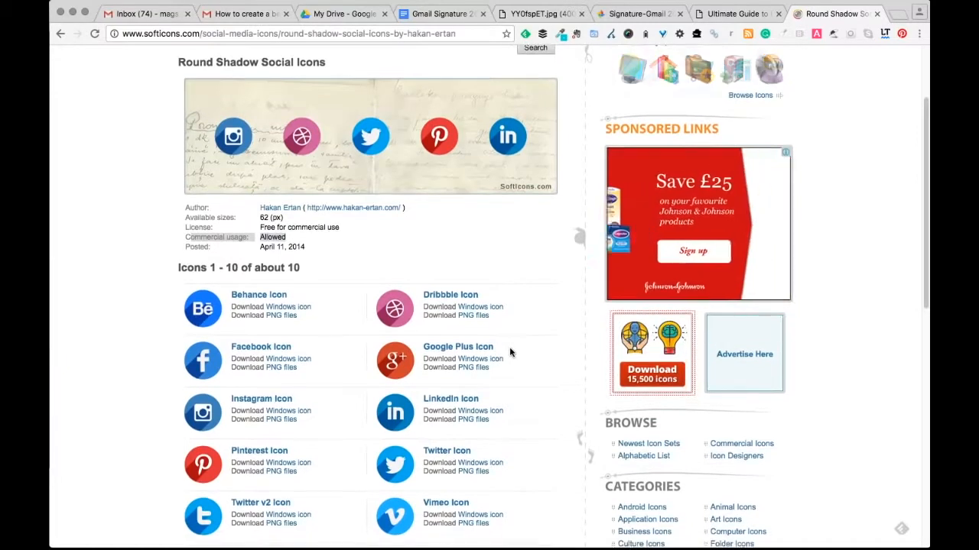
Open the Facebook, Instagram, LinkedIn and Twitter icon pages in separate tabs
left_click(277, 351, "super")
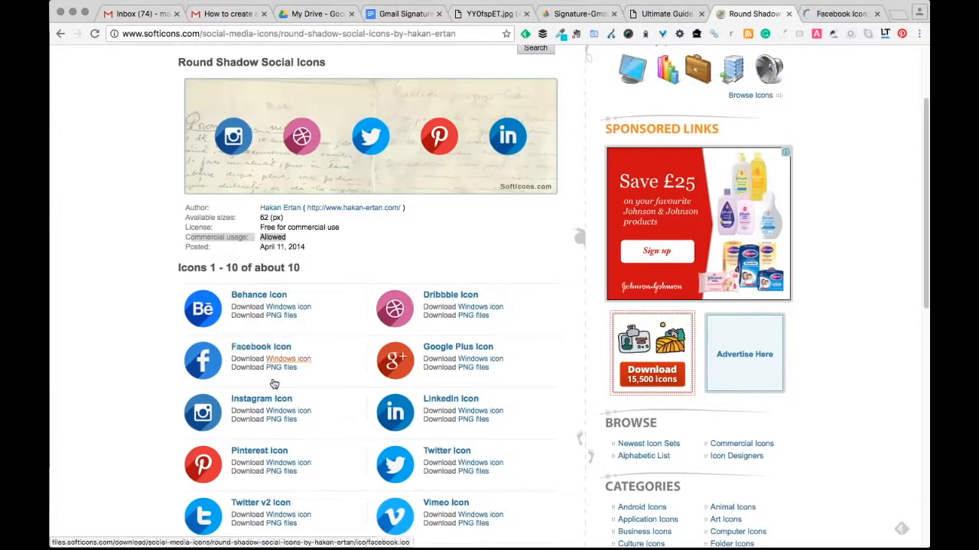
left_click(827, 15)
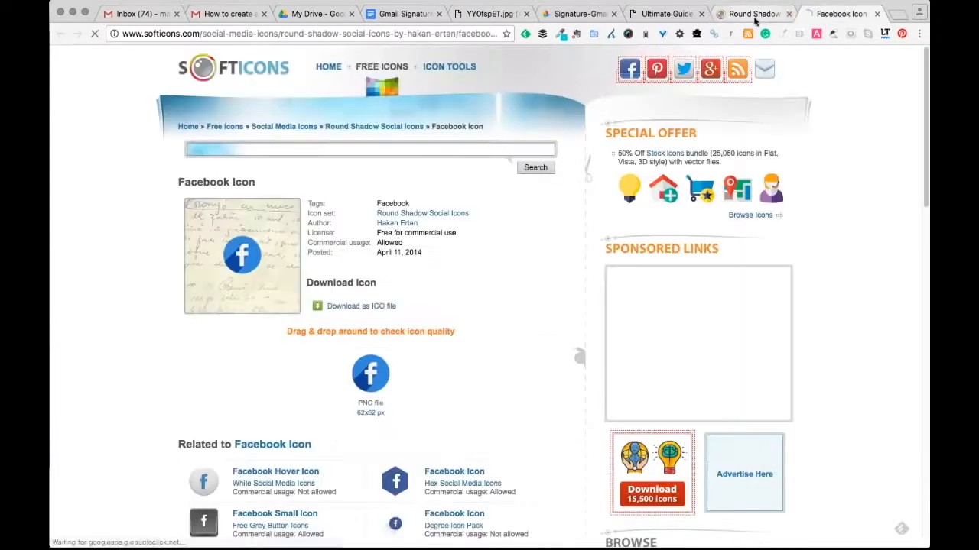
left_click(772, 15)
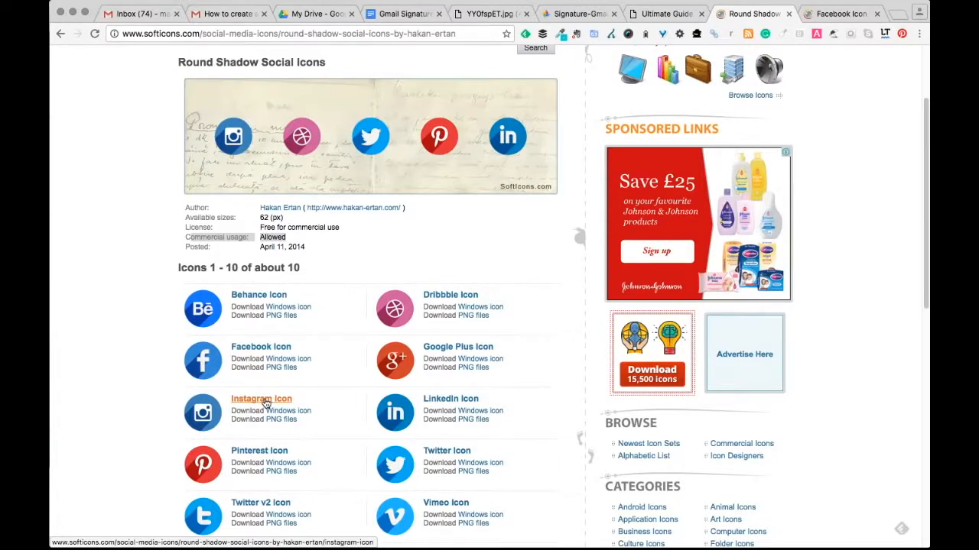
left_click(264, 401, "super")
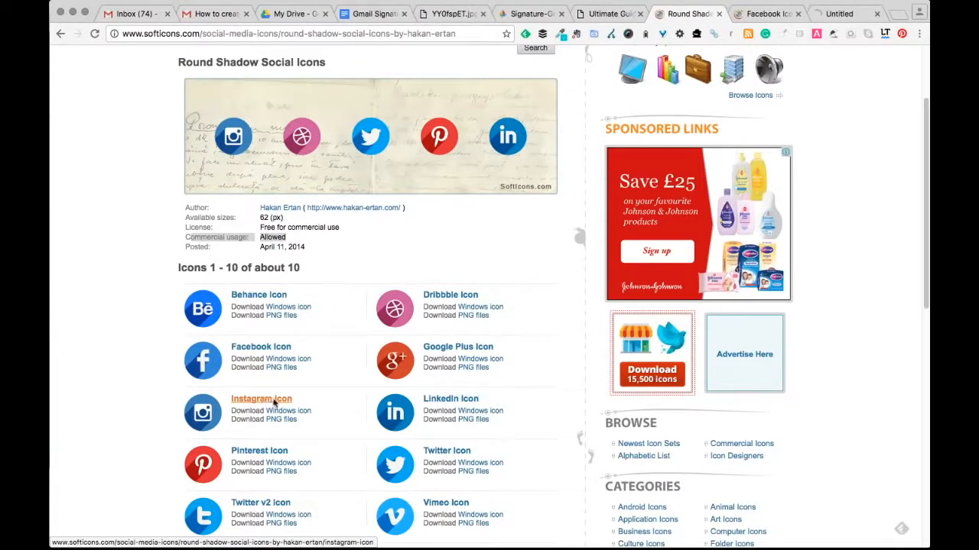
left_click(454, 402, "super")
left_click(459, 452, "super")
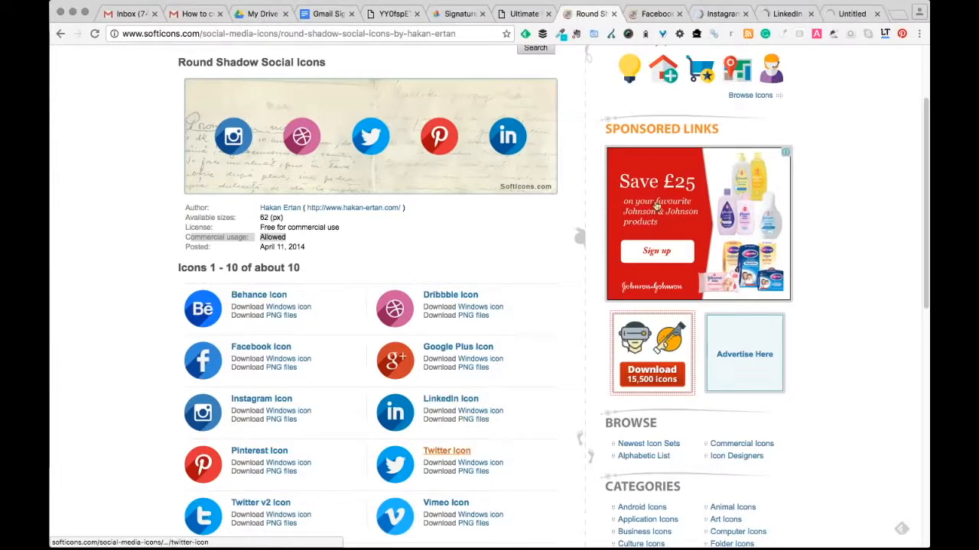
left_click(656, 17)
left_click(524, 7)
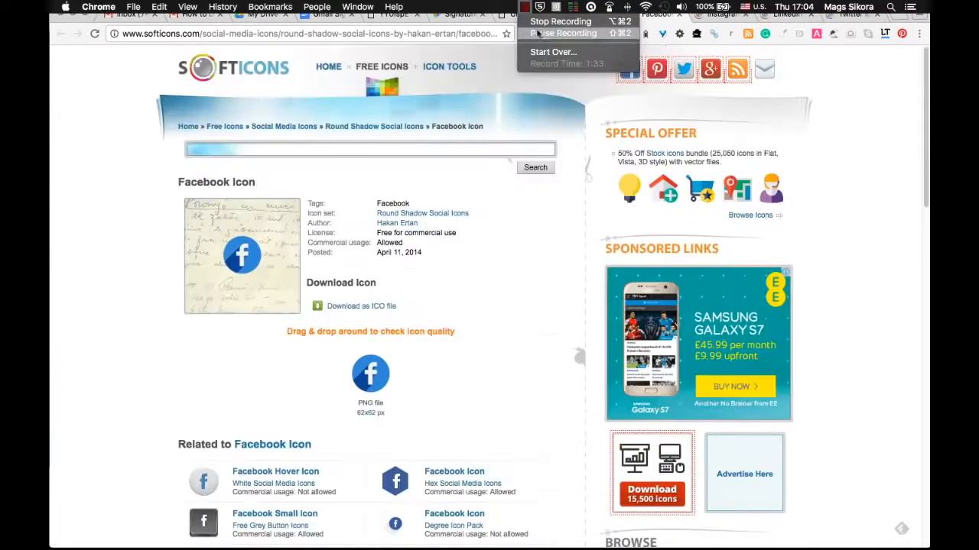
left_click(541, 34)
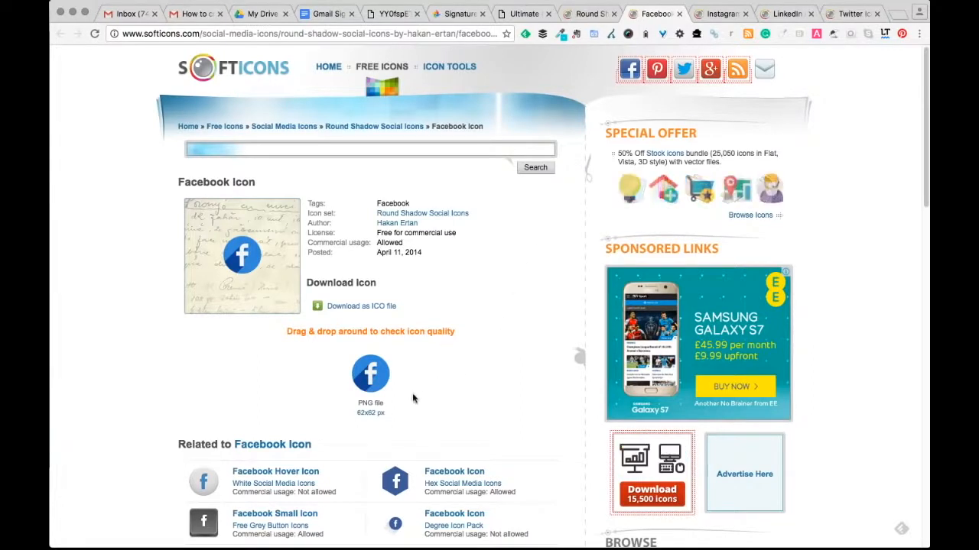
Download the 62x62 PNG of each of the four icons, then close the previews
left_click(369, 414)
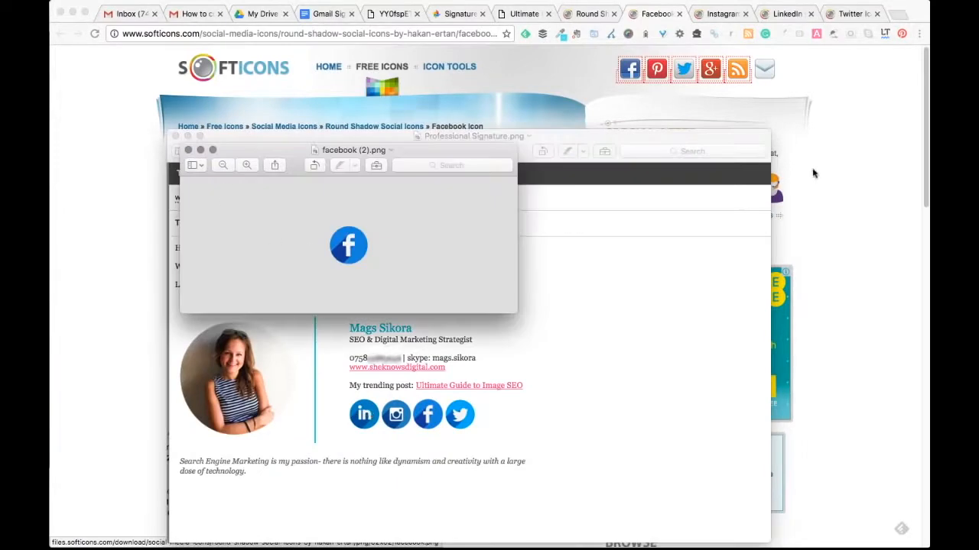
left_click(895, 130)
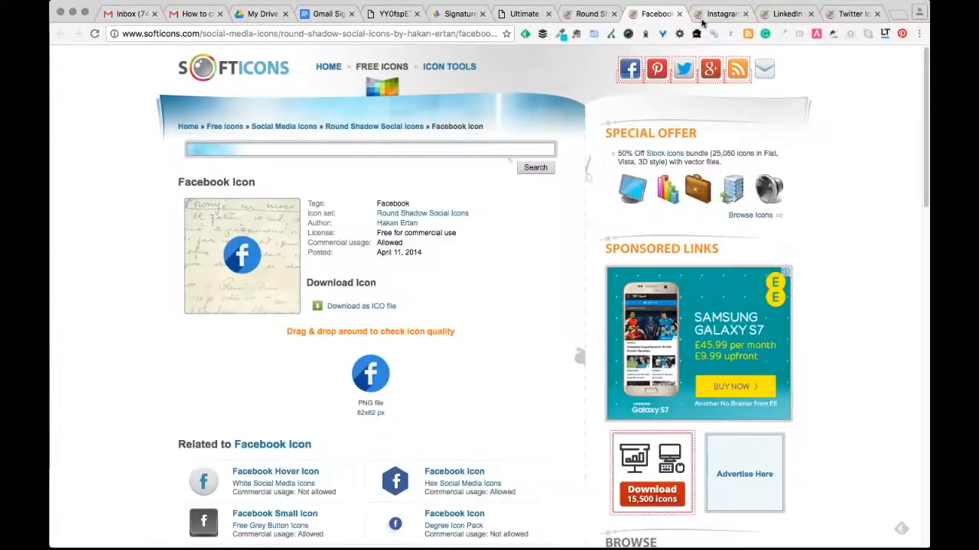
left_click(719, 13)
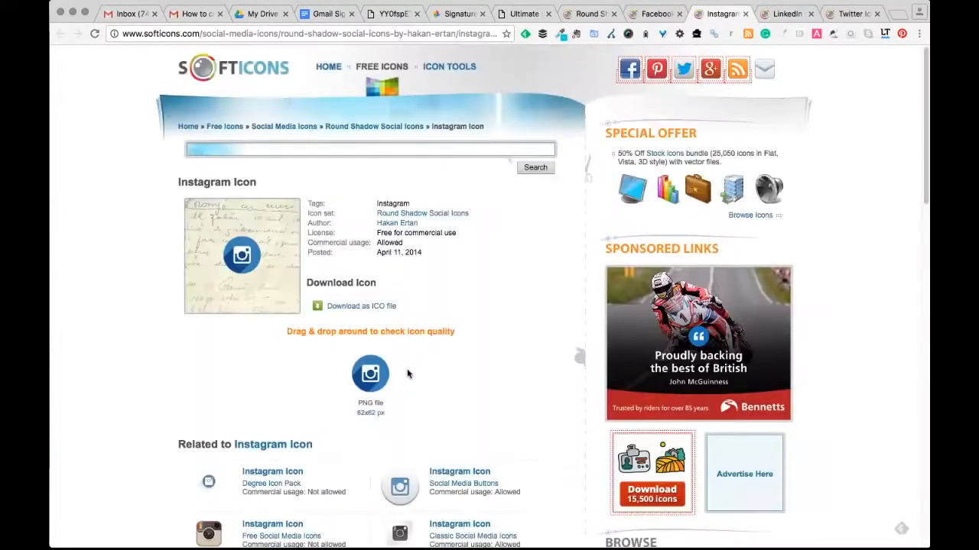
left_click(374, 411)
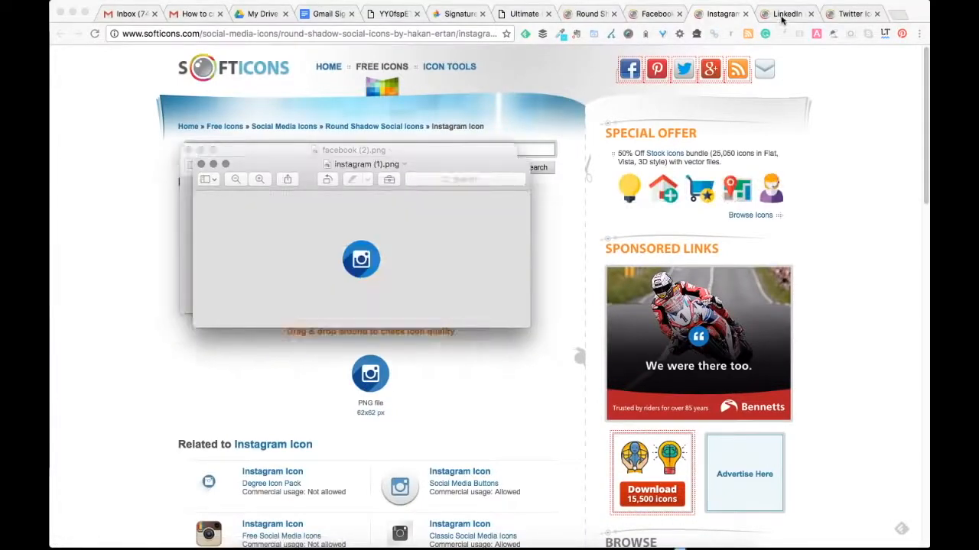
left_click(784, 14)
left_click(371, 413)
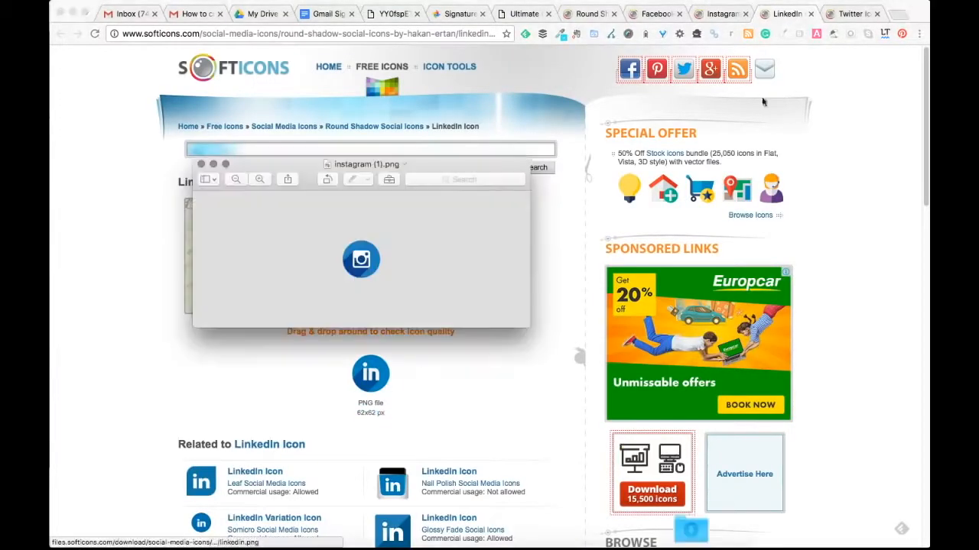
left_click(855, 14)
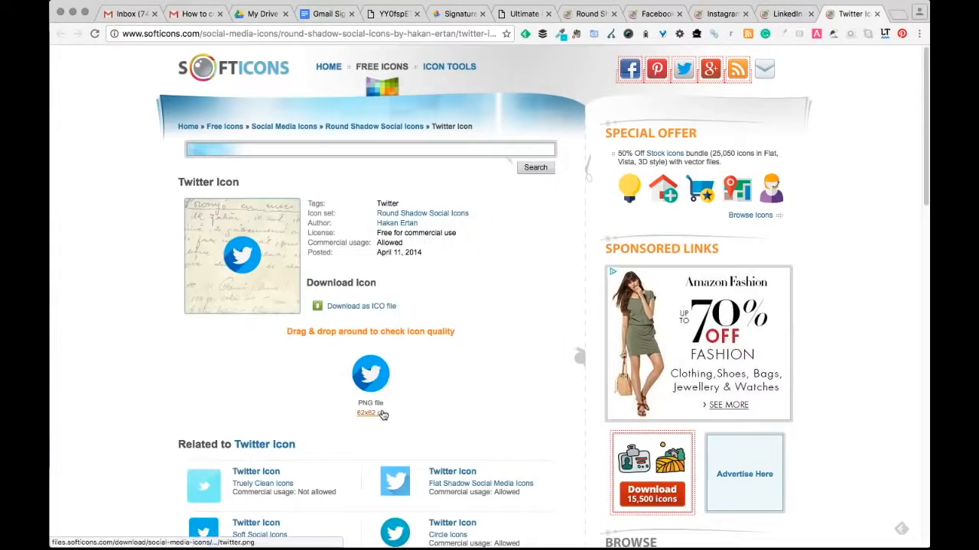
left_click(383, 413)
key("super+q")
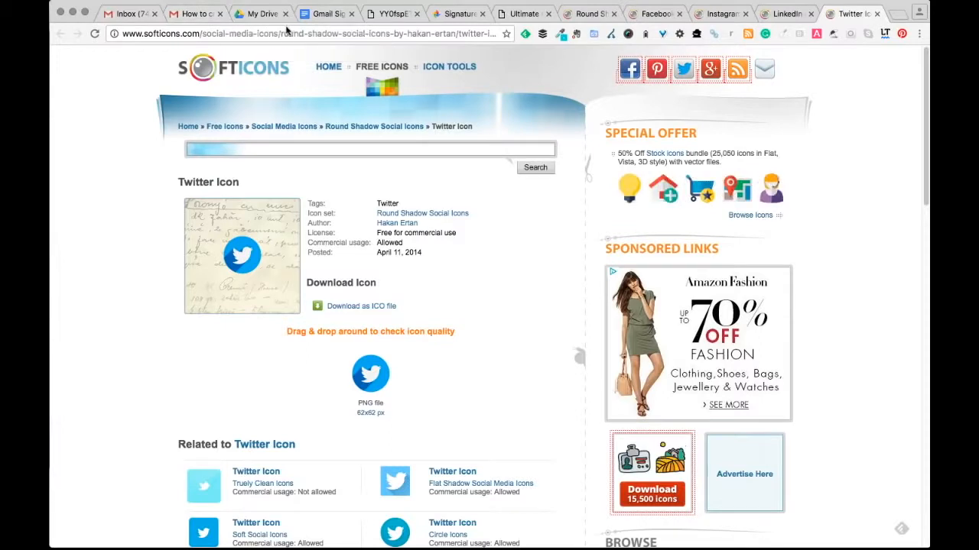
Upload Facebook.png, Instagram.png, Linkedin.png and the Twitter image to the Google Photos library
left_click(447, 14)
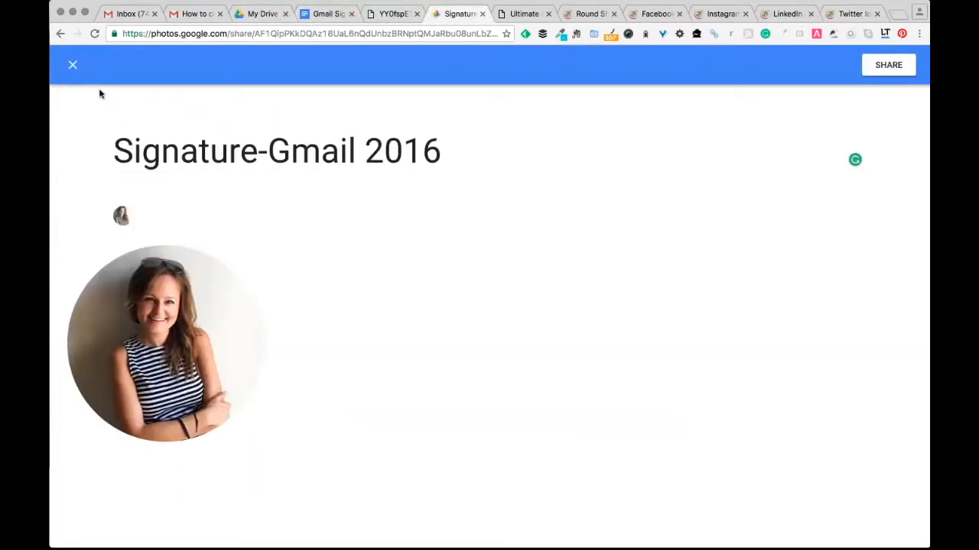
left_click(73, 67)
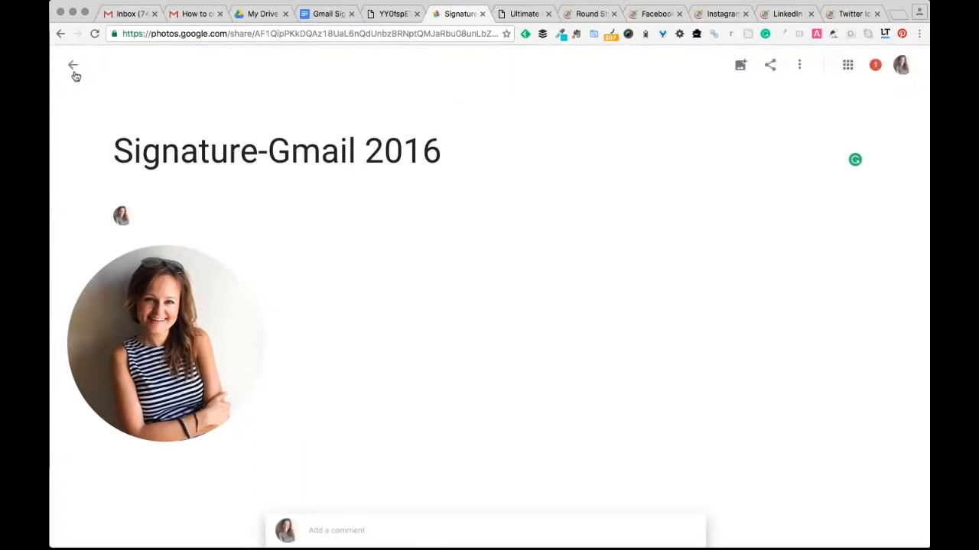
left_click(74, 70)
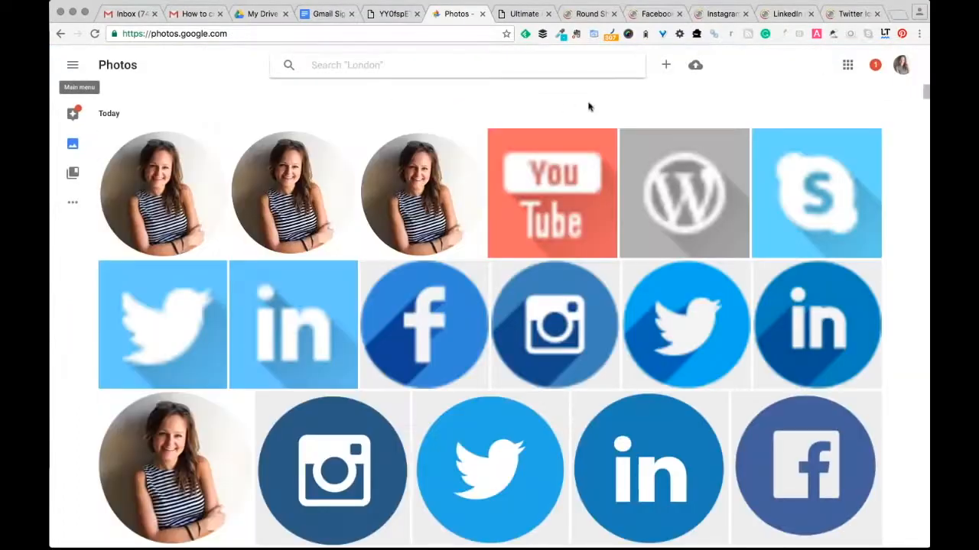
left_click(695, 65)
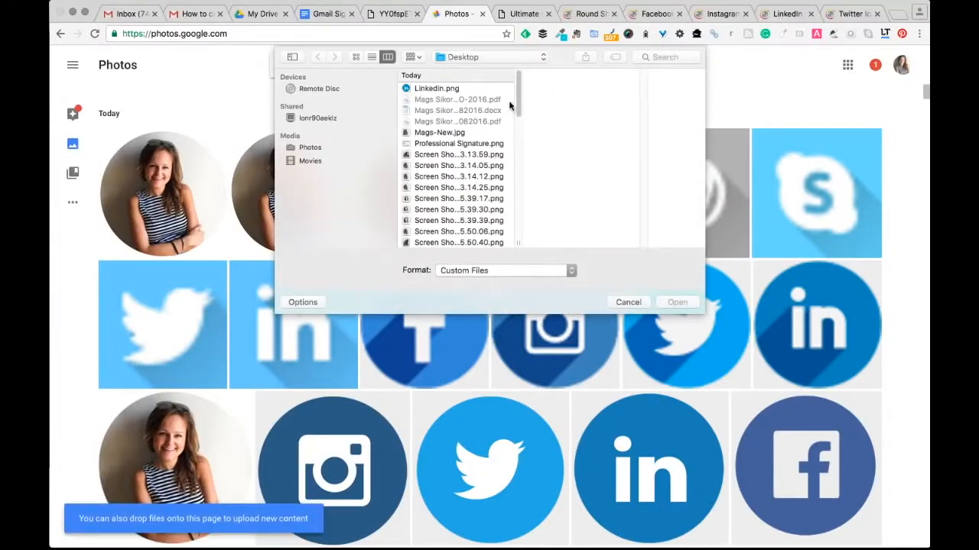
scroll(515, 94, "up", 1)
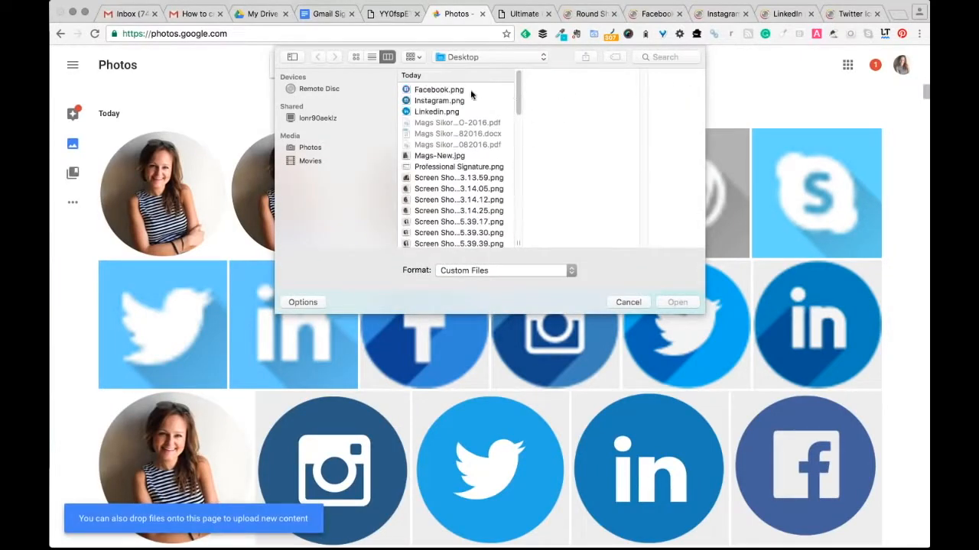
left_click(461, 90)
left_click(458, 101, "shift")
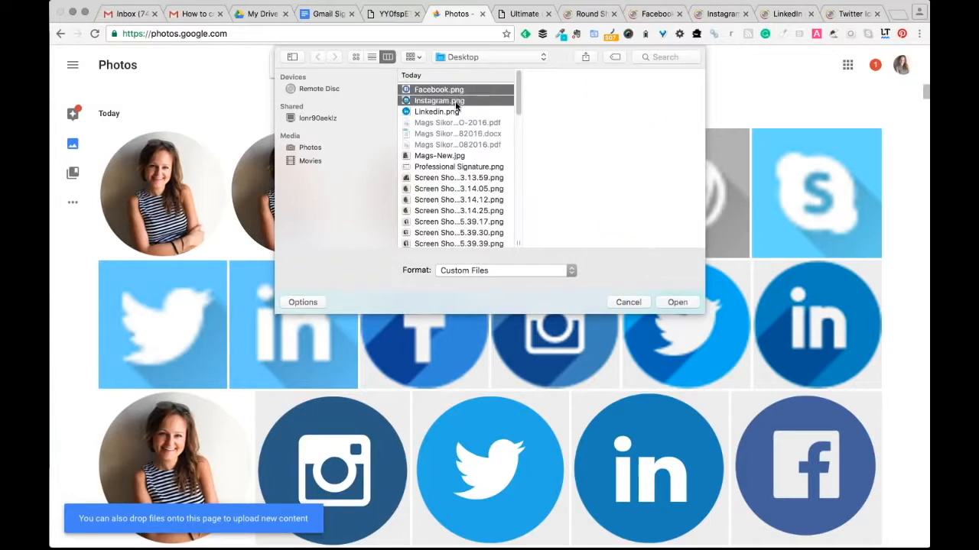
left_click(455, 112, "shift")
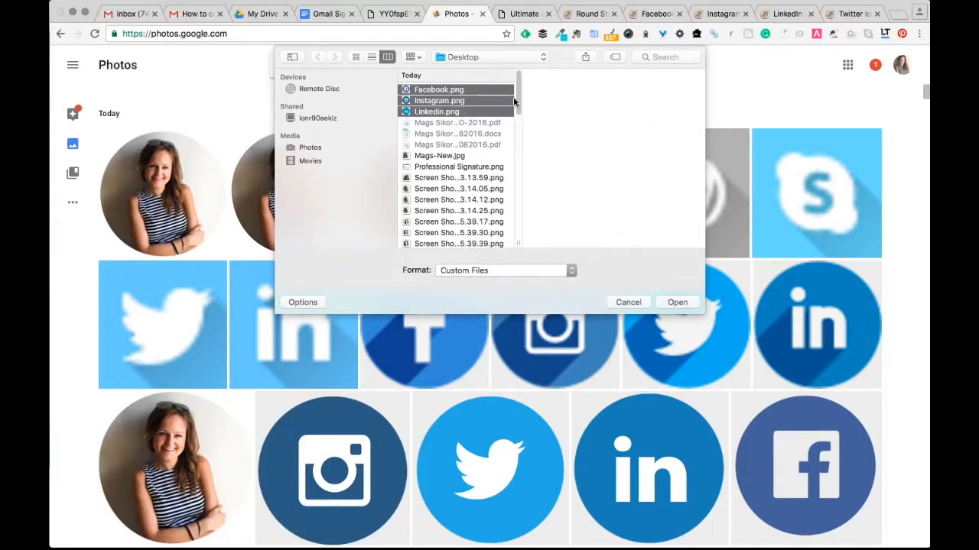
mouse_move(509, 103)
left_mouse_down()
mouse_move(517, 143)
mouse_move(512, 84)
mouse_move(514, 155)
mouse_move(508, 107)
mouse_move(517, 120)
left_mouse_up()
left_click(436, 195)
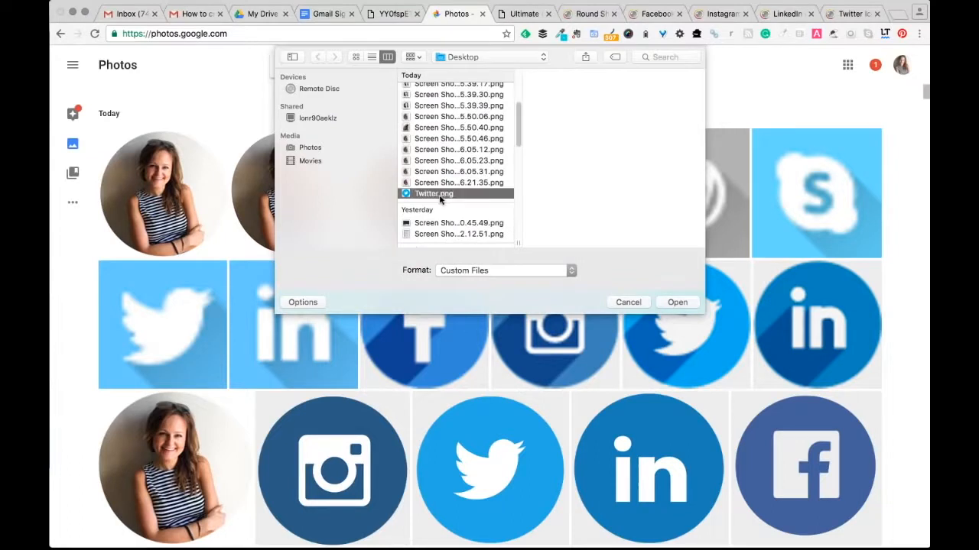
left_click(668, 305)
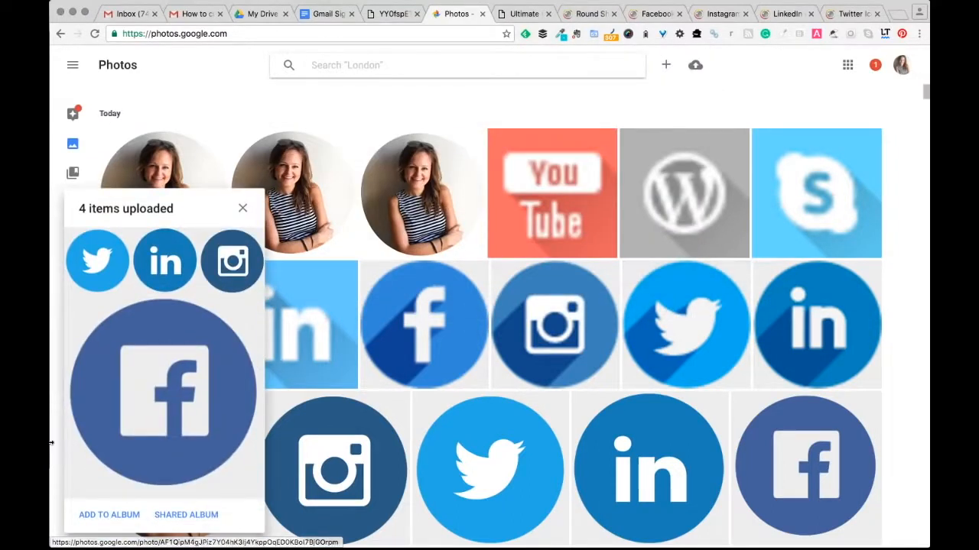
Add the uploaded icons to the Signature-Gmail 2016 shared album
left_click(177, 517)
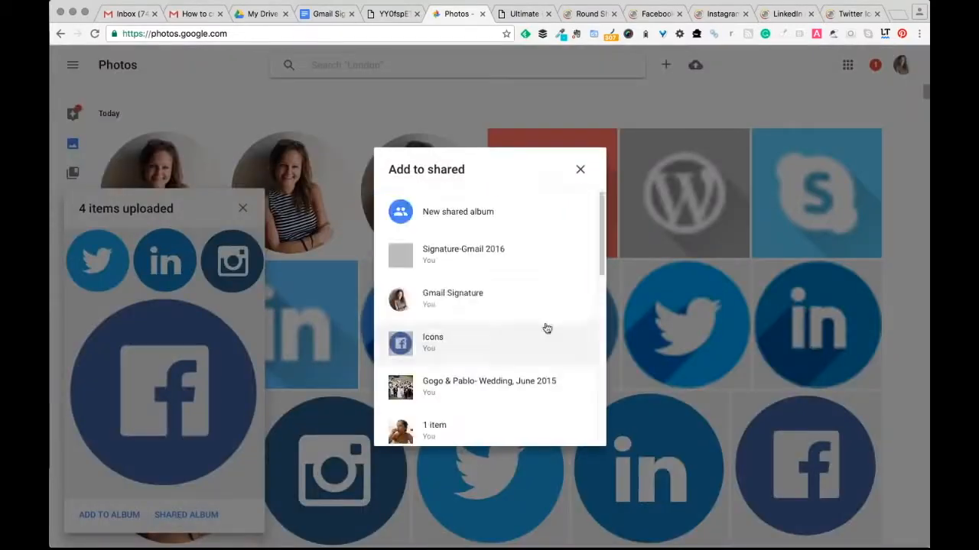
left_click(473, 261)
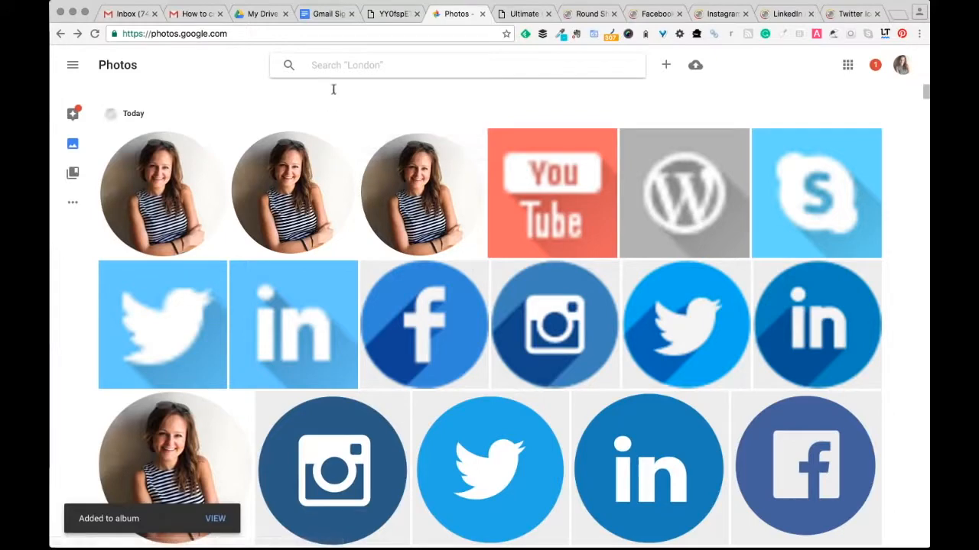
left_click(320, 14)
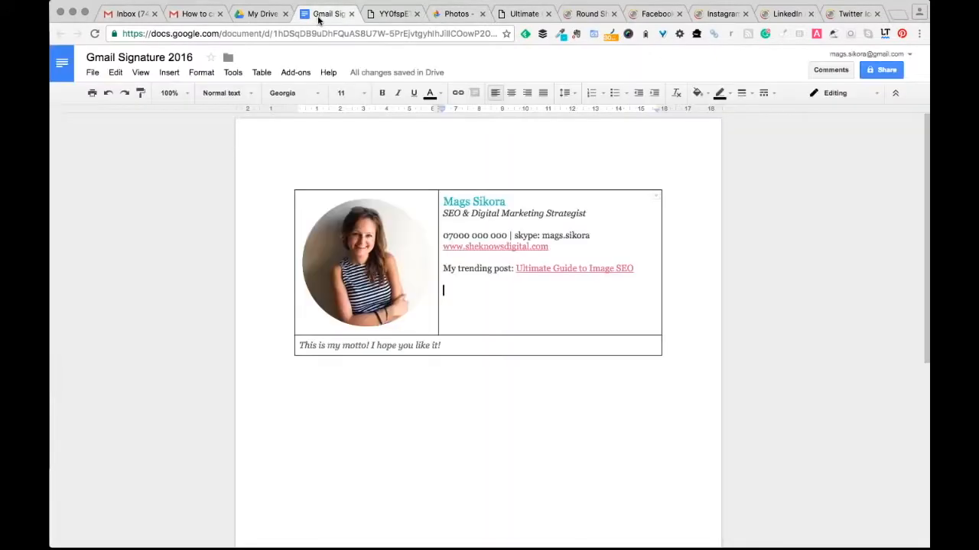
Insert the Facebook icon from the album and shrink it to icon size
left_click(169, 73)
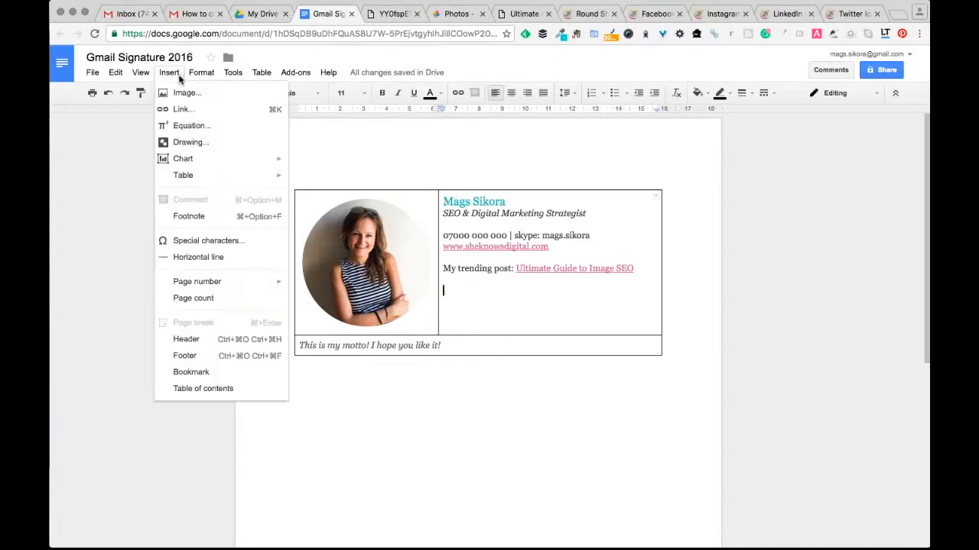
left_click(190, 94)
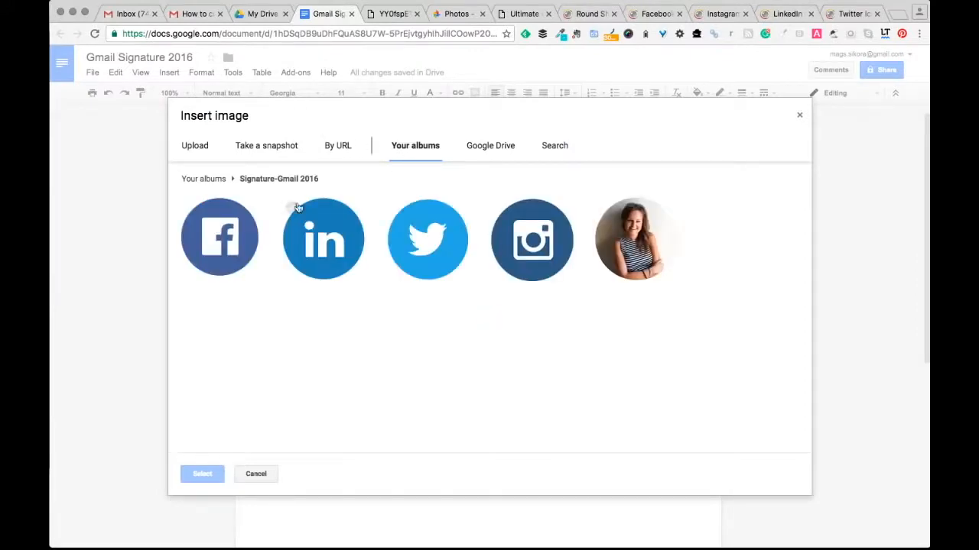
left_click(239, 239)
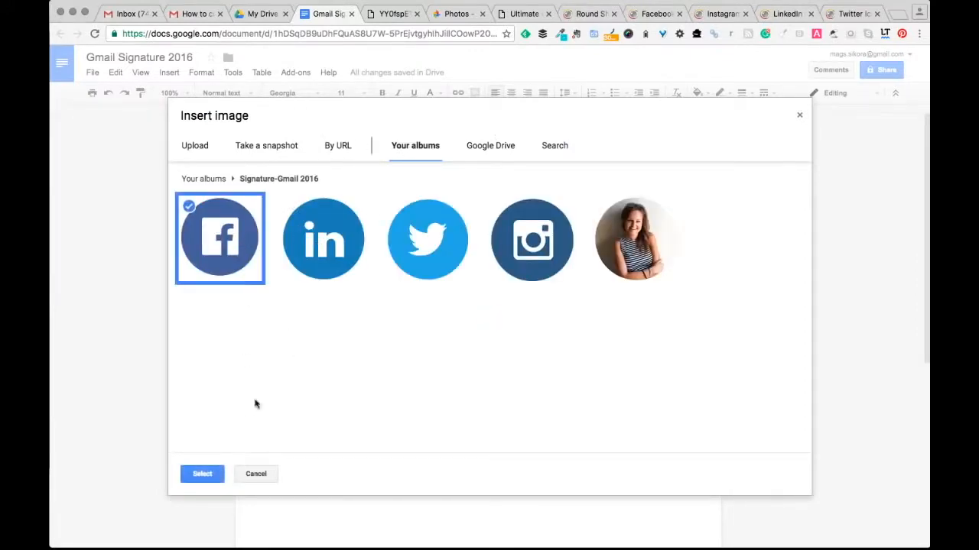
left_click(205, 474)
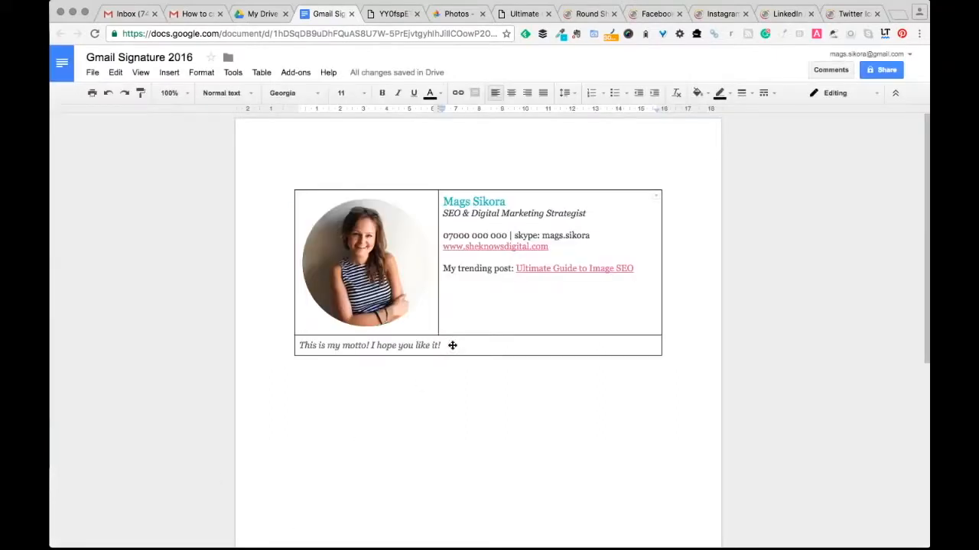
left_click_drag(653, 501, 462, 306)
left_click(474, 296)
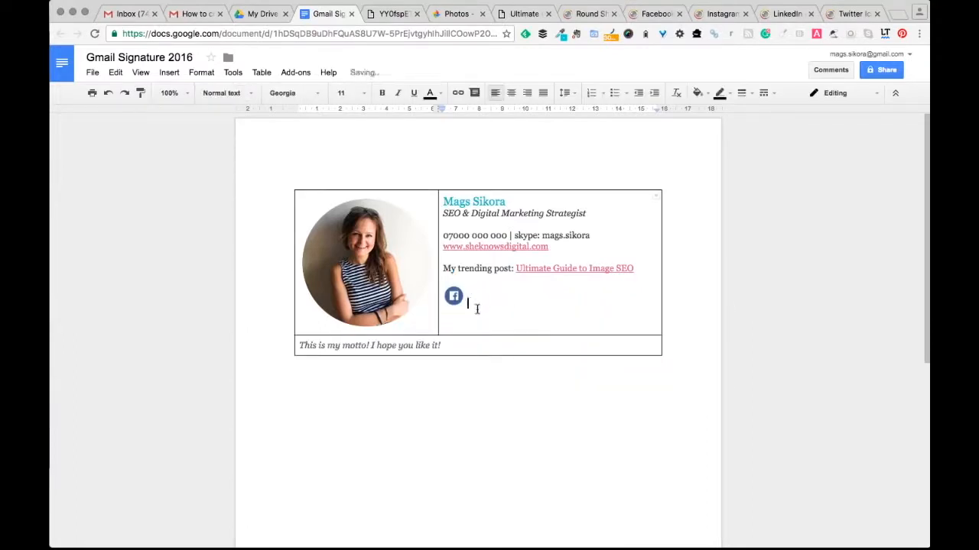
Insert the LinkedIn icon beside Facebook and shrink it to icon size
left_click(169, 72)
left_click(176, 91)
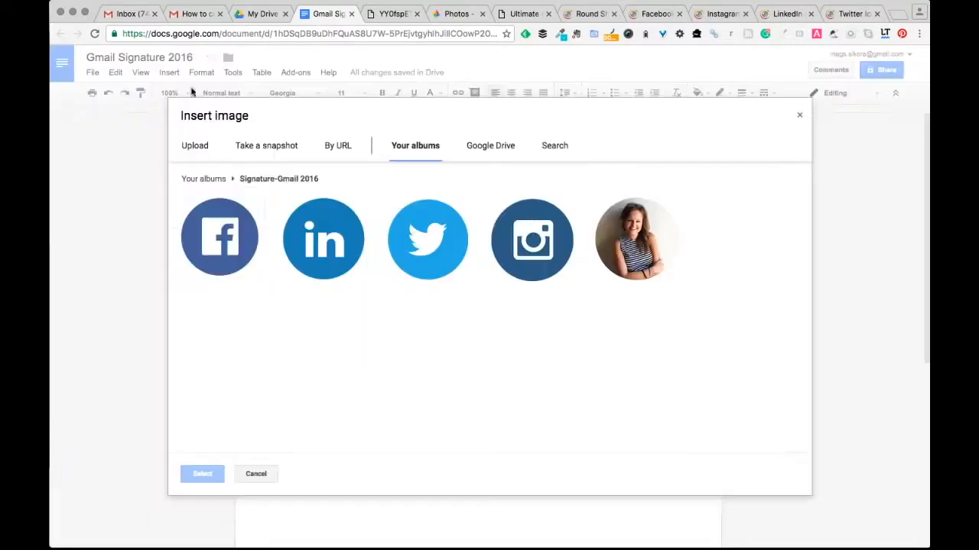
left_click(329, 230)
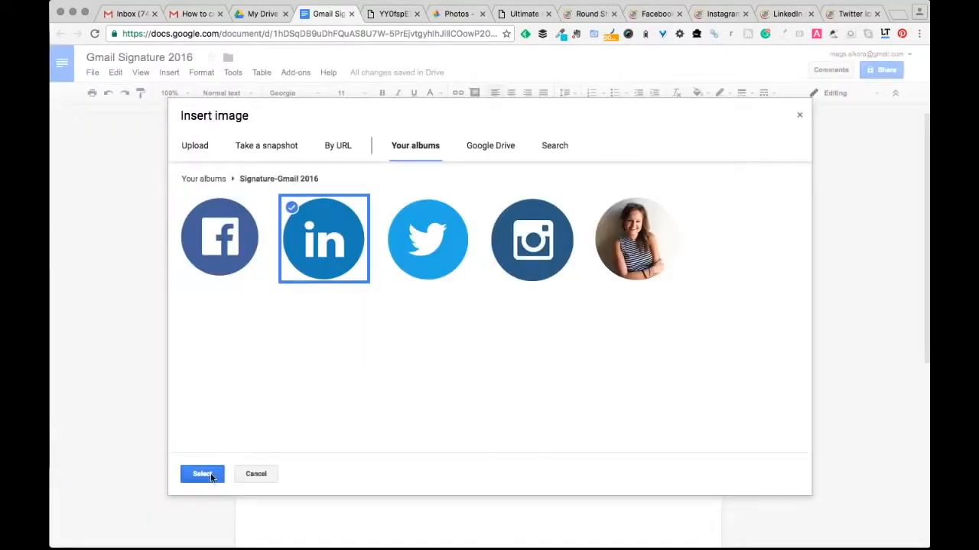
left_click(202, 474)
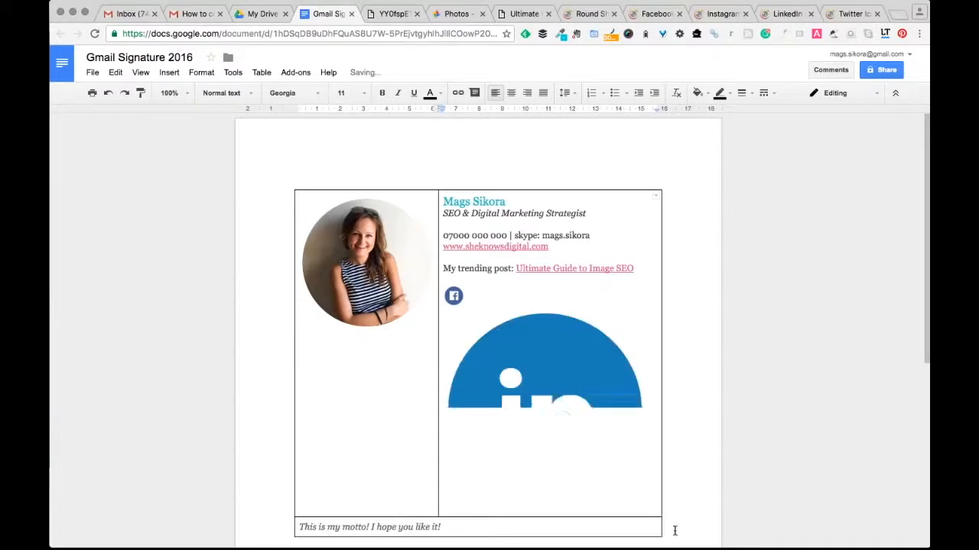
left_click_drag(648, 511, 454, 336)
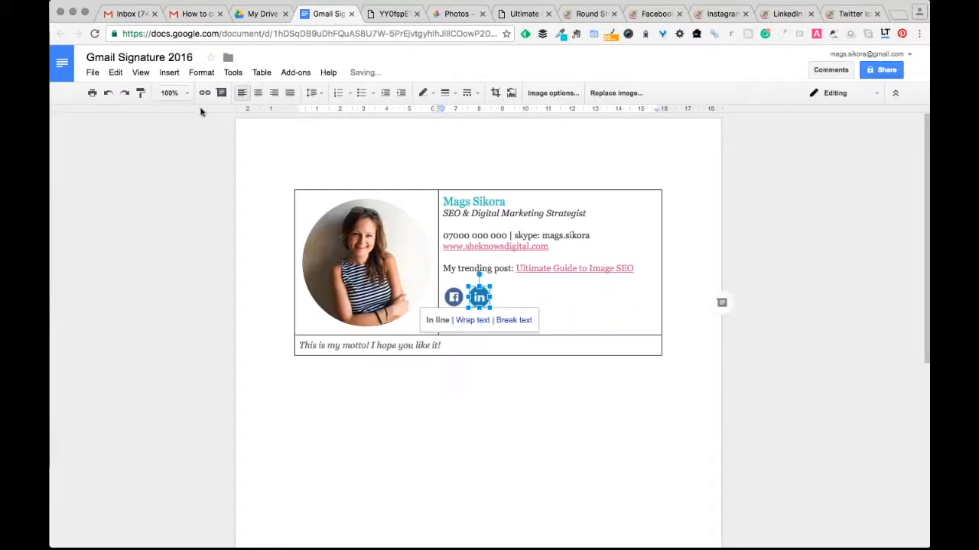
left_click(505, 292)
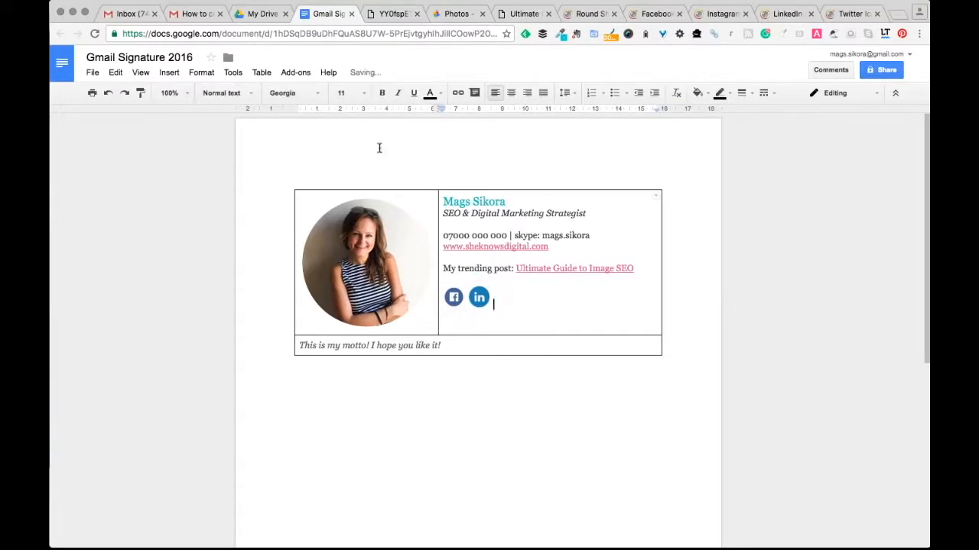
Insert the Twitter icon beside LinkedIn and shrink it to icon size
left_click(169, 71)
left_click(183, 92)
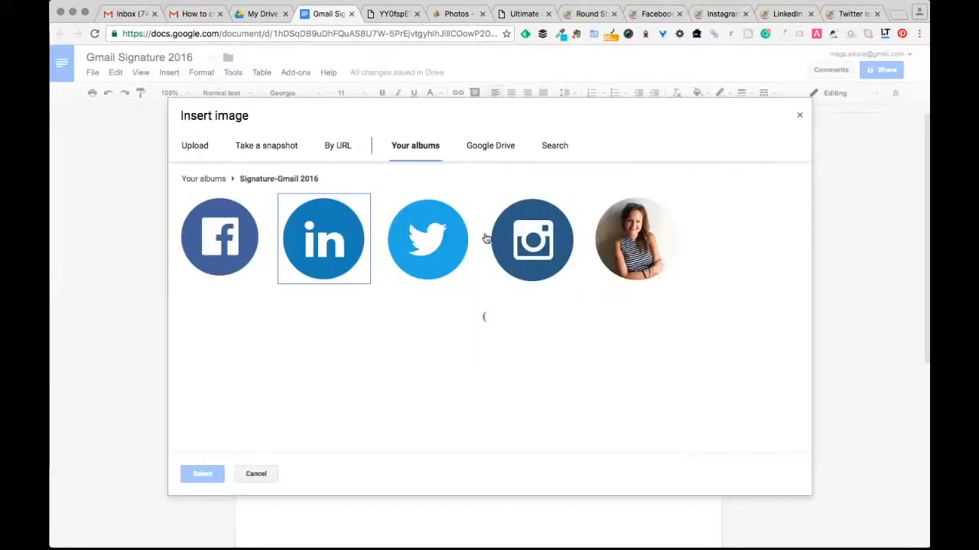
left_click(395, 207)
left_click(201, 474)
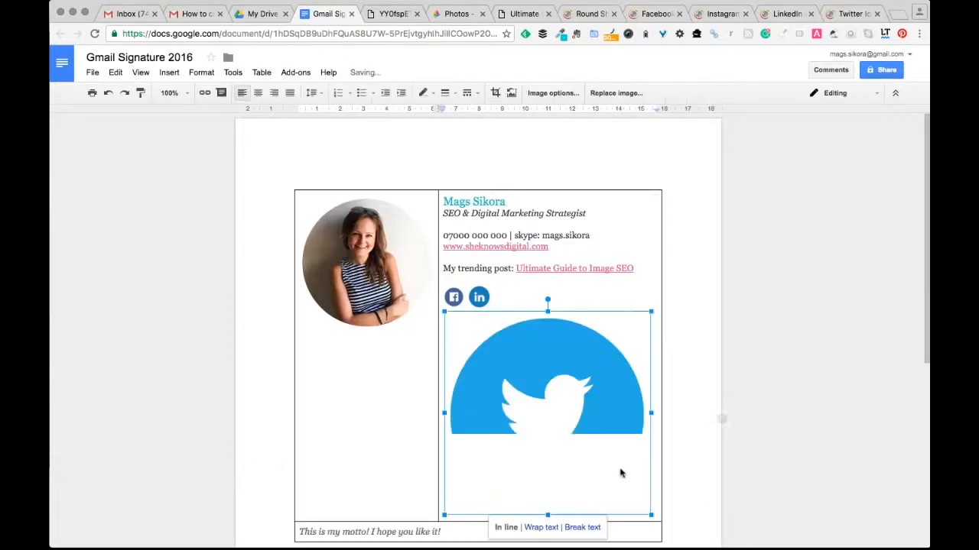
left_click_drag(650, 518, 443, 334)
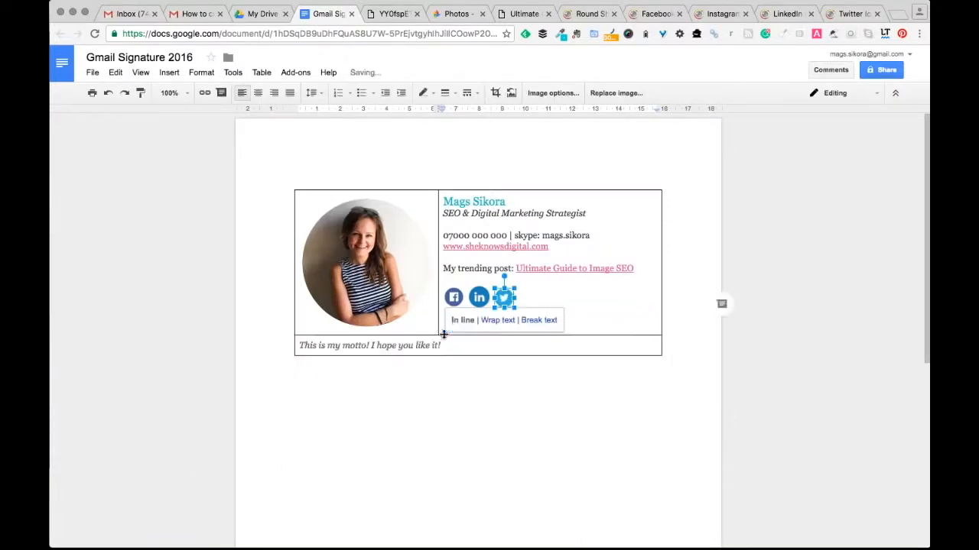
left_click(535, 300)
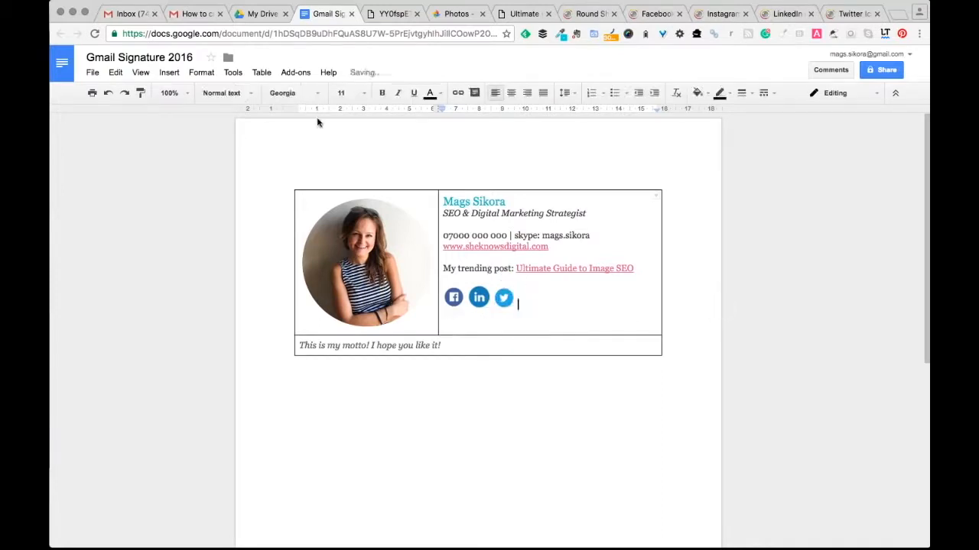
Insert the Instagram icon beside Twitter and shrink it to icon size
left_click(169, 72)
left_click(181, 92)
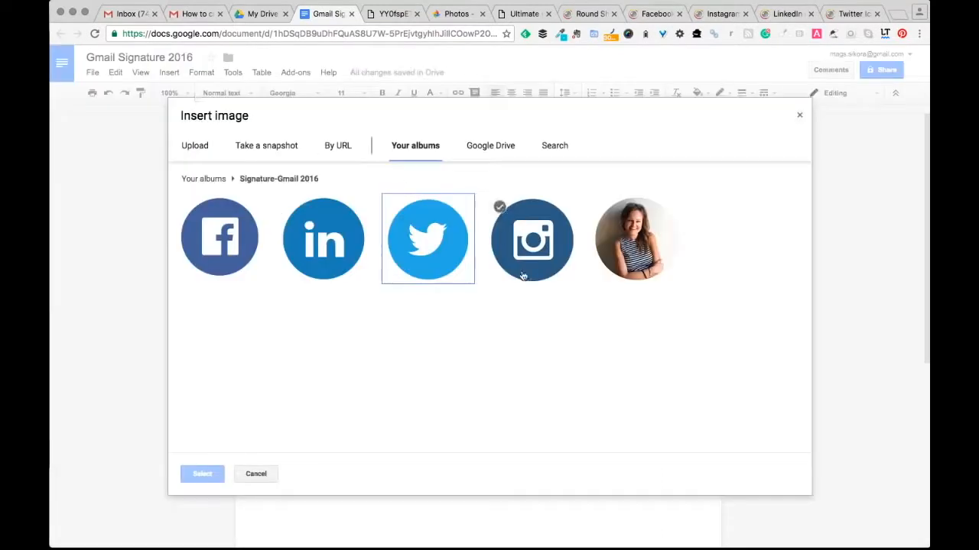
left_click(597, 209)
left_click(576, 214)
left_click(195, 476)
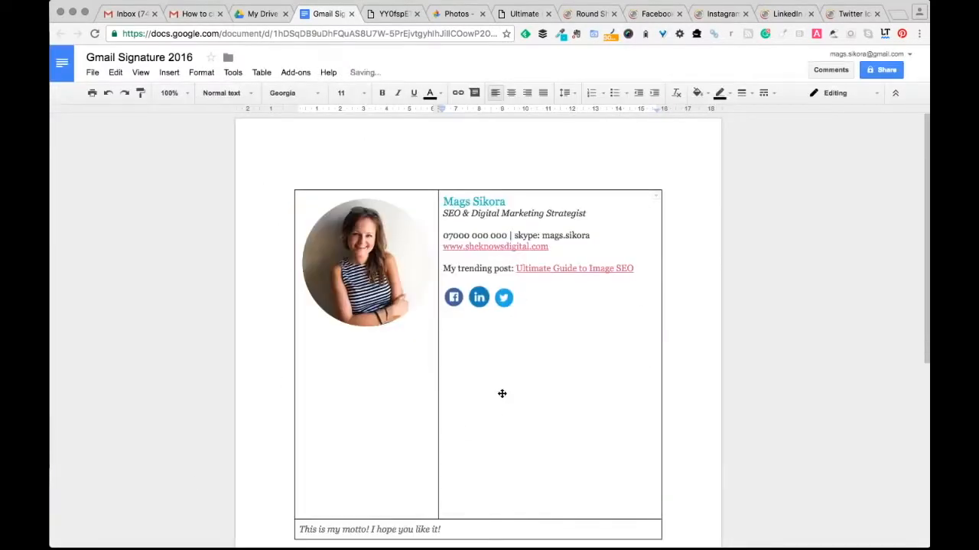
left_click_drag(646, 513, 463, 327)
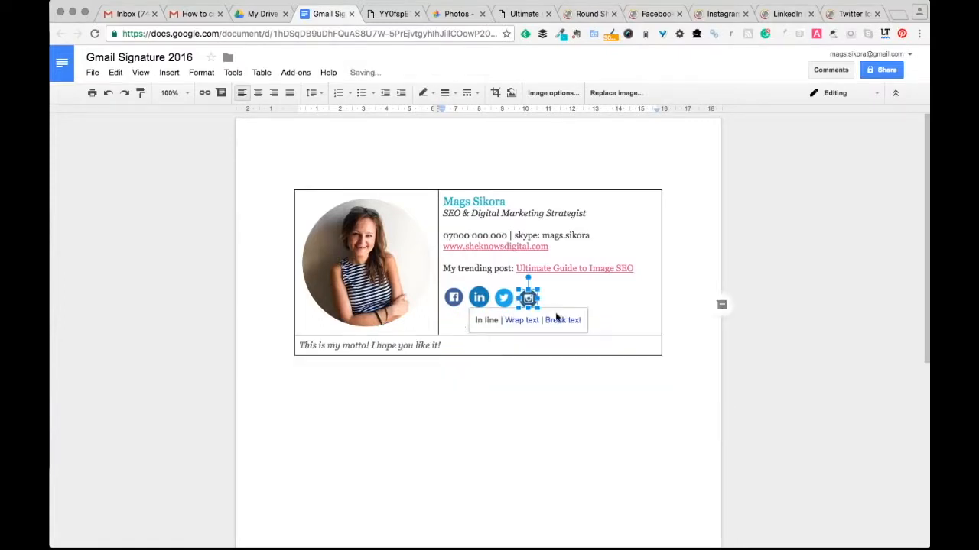
Fine-tune the Twitter, Instagram and LinkedIn icon sizes so all four match
left_click(579, 292)
left_click(479, 299)
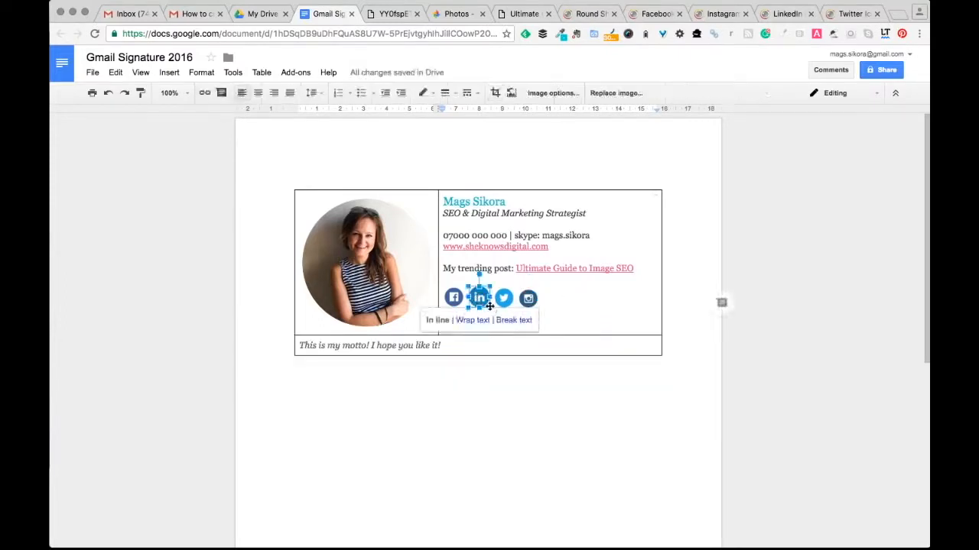
left_click(504, 299)
left_click_drag(495, 288, 517, 289)
left_click(532, 298)
left_click(547, 296)
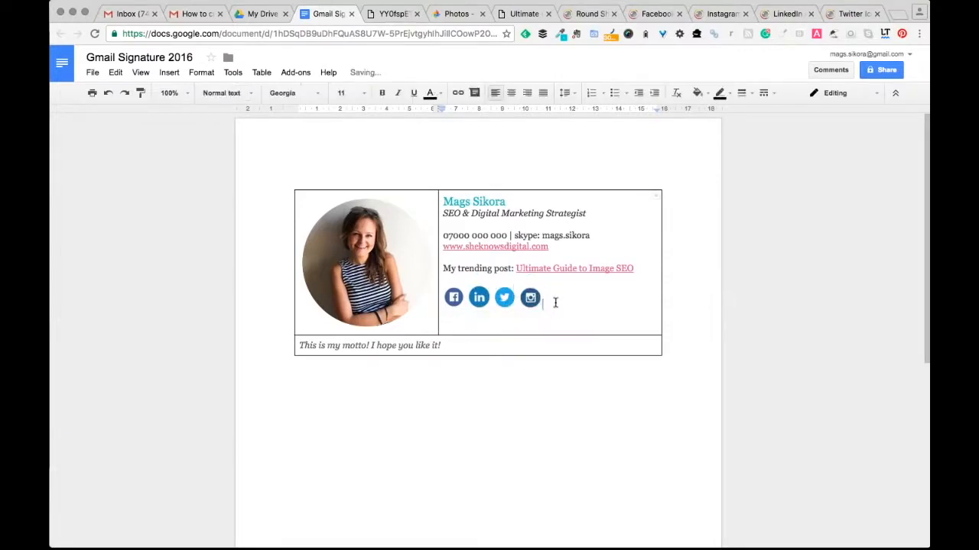
left_click(480, 295)
left_click_drag(490, 306, 487, 303)
left_click(541, 298)
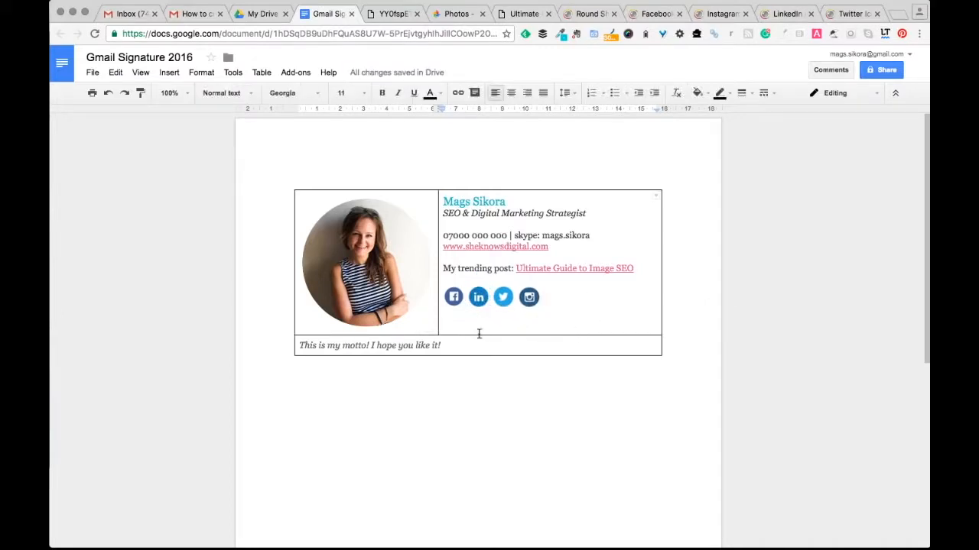
Compare the icon sizes and try to shorten the top table row
left_click(472, 328)
left_click(568, 321)
left_click(512, 327)
left_click(494, 329)
left_click(474, 327)
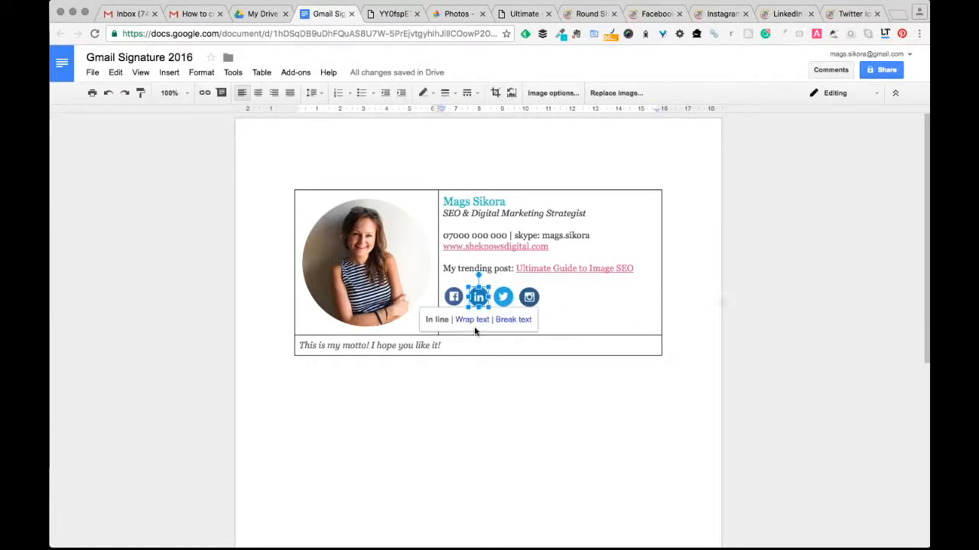
left_click(552, 324)
left_click_drag(552, 334, 550, 328)
left_click(483, 323)
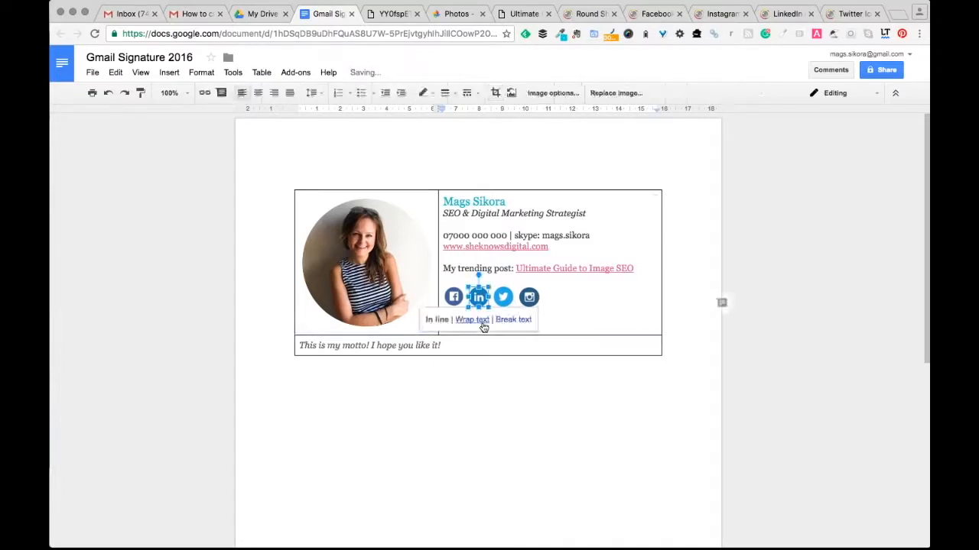
left_click(561, 294)
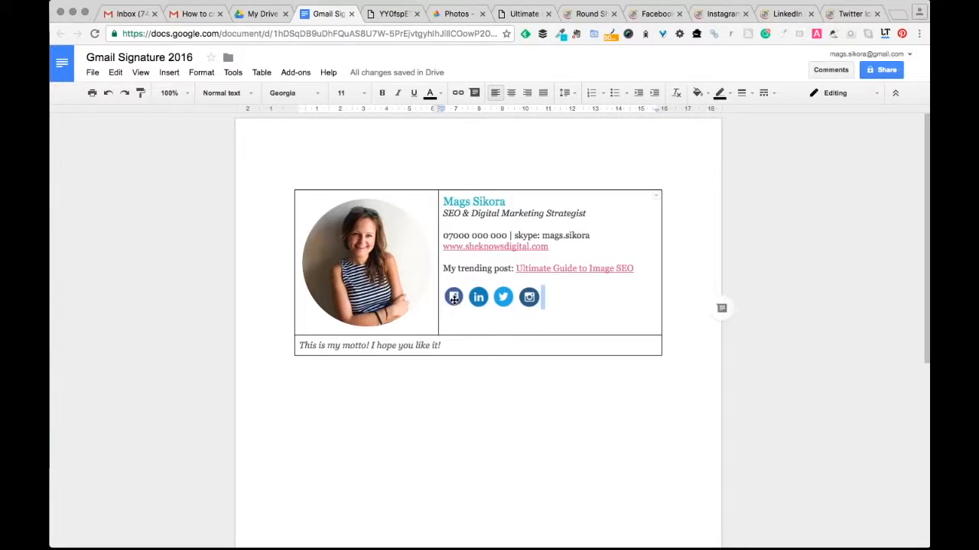
Open the link box for the Facebook icon, then start a new browser tab
left_click(453, 297)
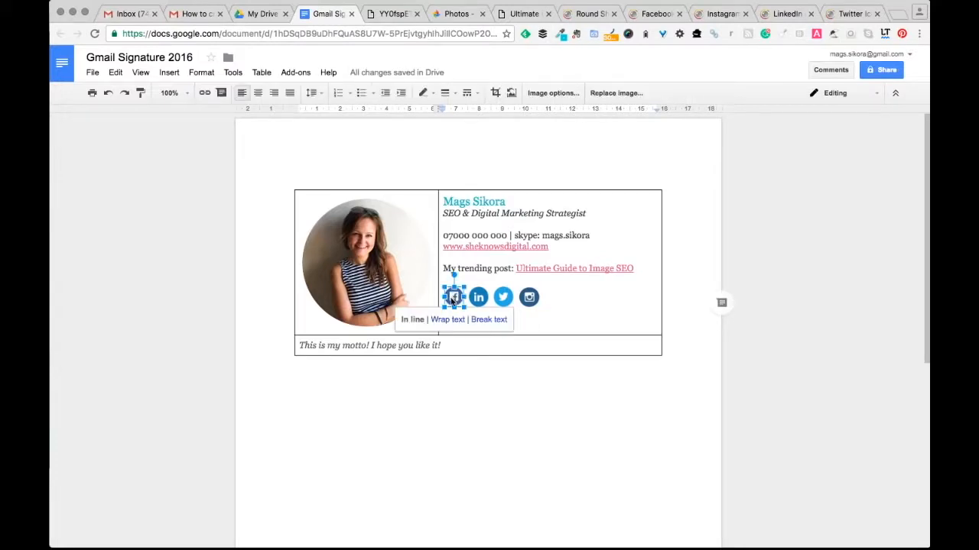
left_click(204, 94)
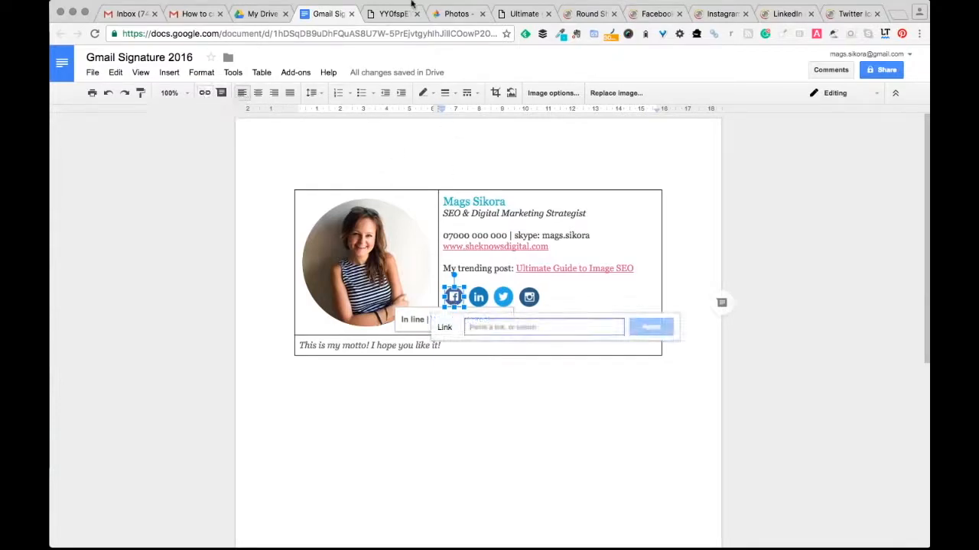
left_click(895, 15)
Search Google for the author's name and select her LinkedIn profile address in the results
type("google.com")
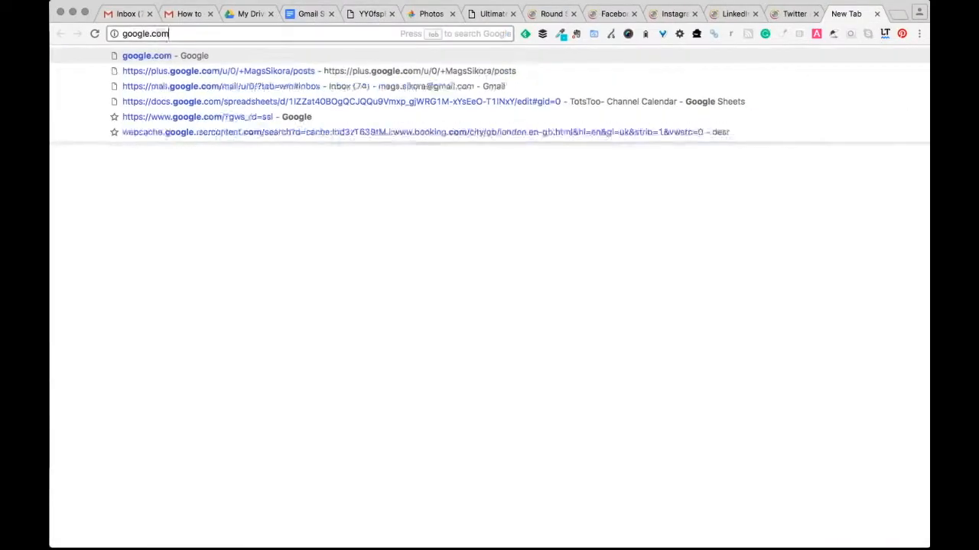
key("Return")
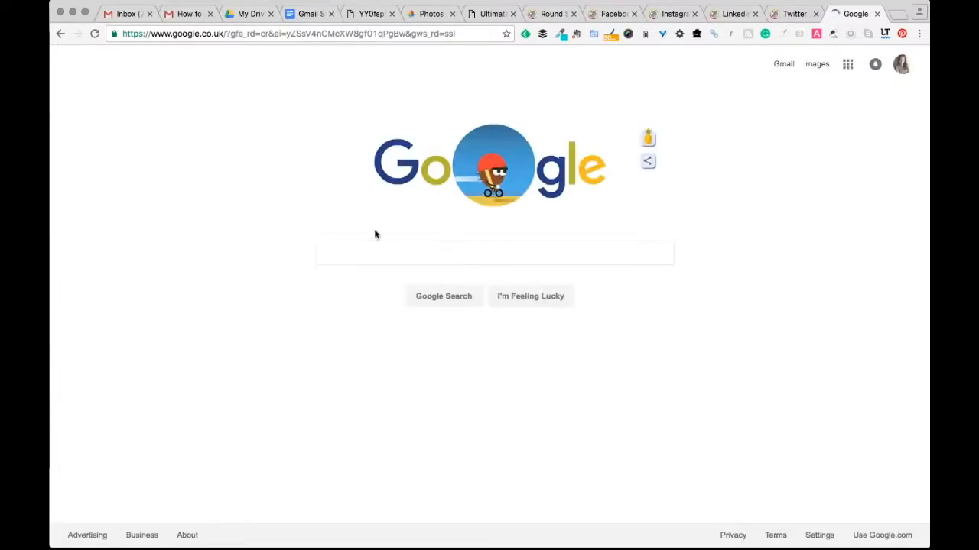
left_click(361, 255)
type("mags")
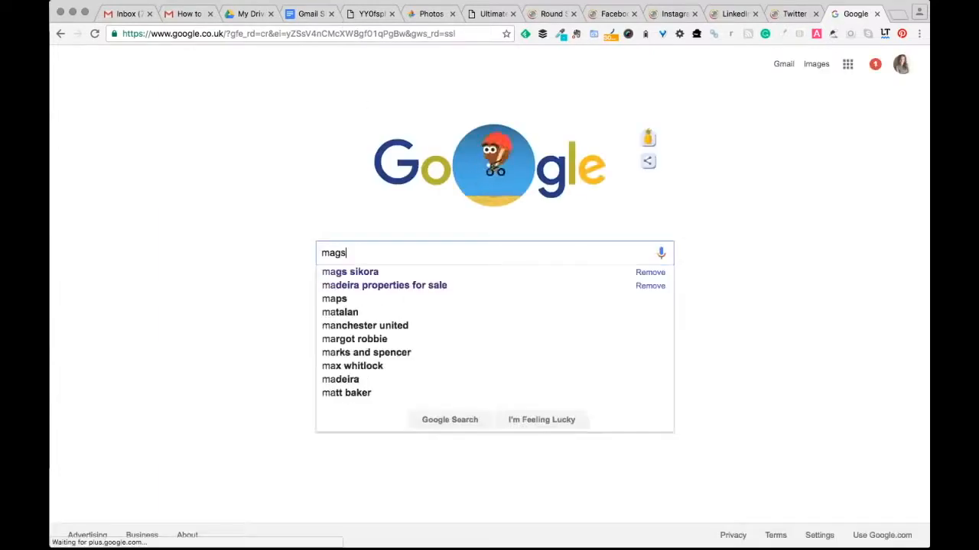
type(" sikora")
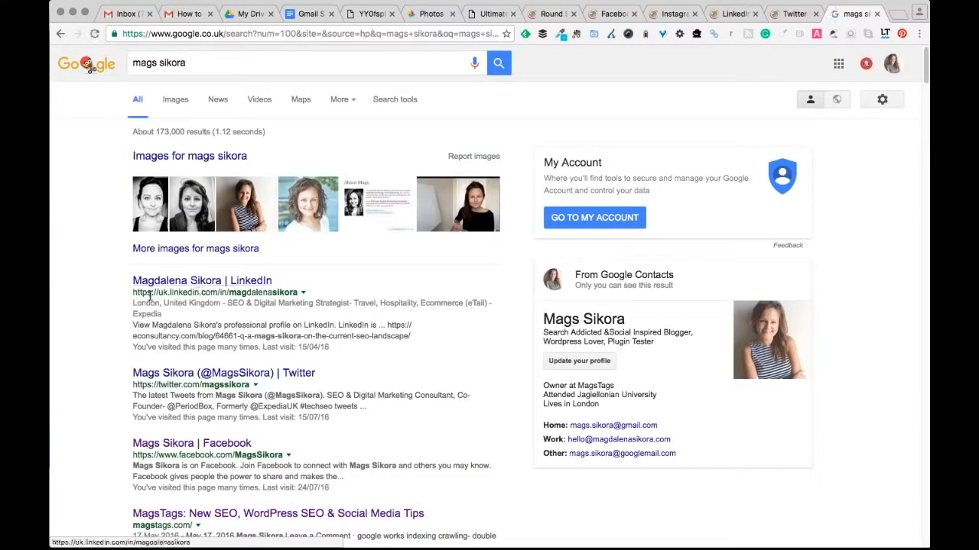
left_click_drag(132, 293, 300, 292)
key("super+c")
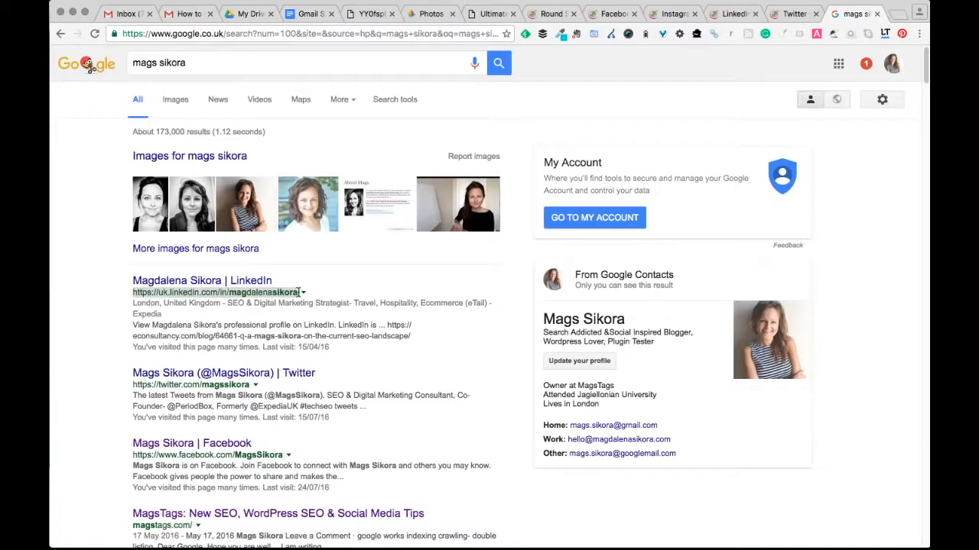
left_click(306, 13)
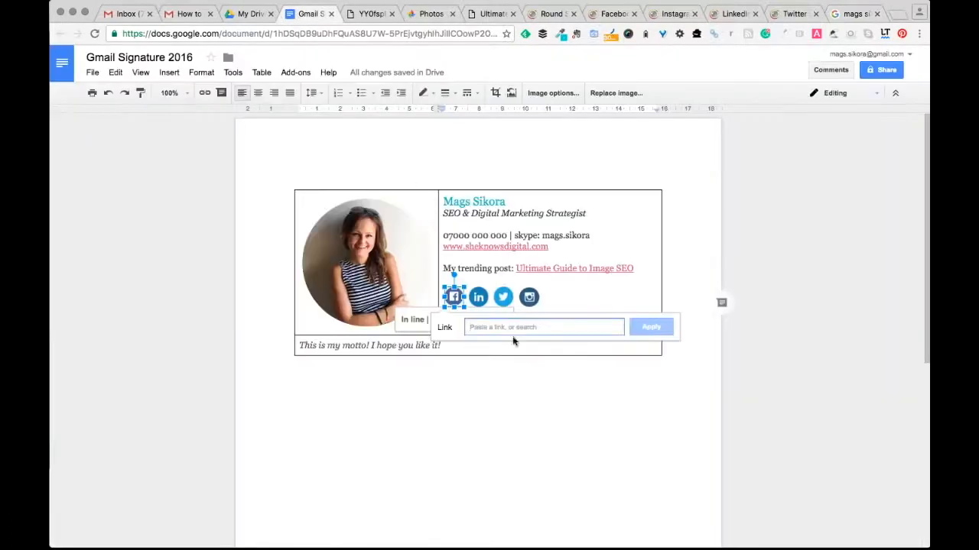
Link the LinkedIn icon to the copied LinkedIn profile address
left_click(479, 295)
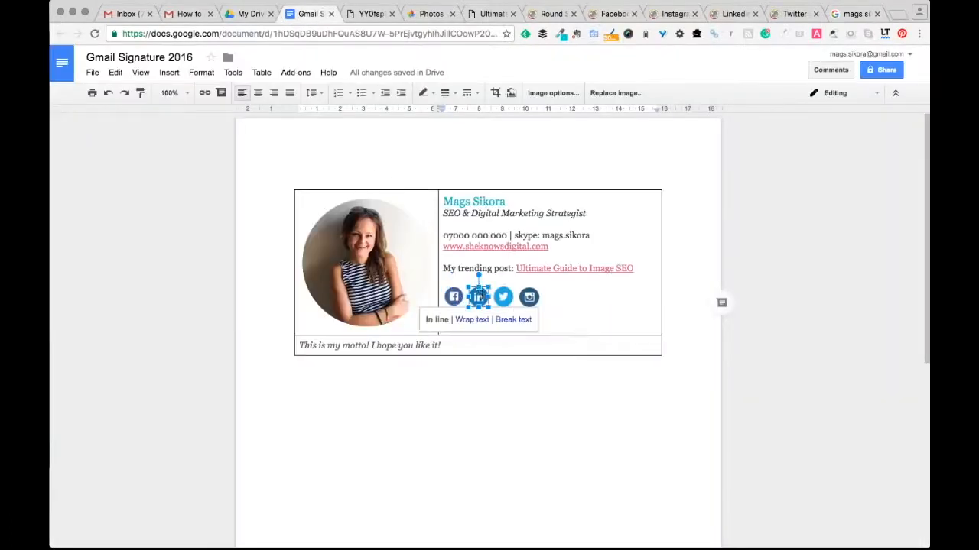
left_click(205, 93)
key("super+v")
left_click(676, 327)
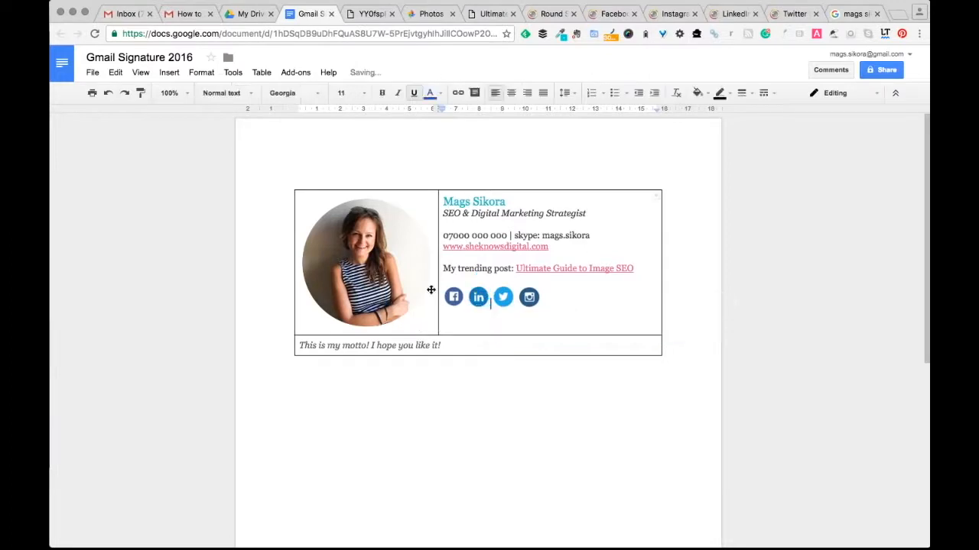
Link the Facebook icon to the Facebook profile address from the search results
left_click(453, 297)
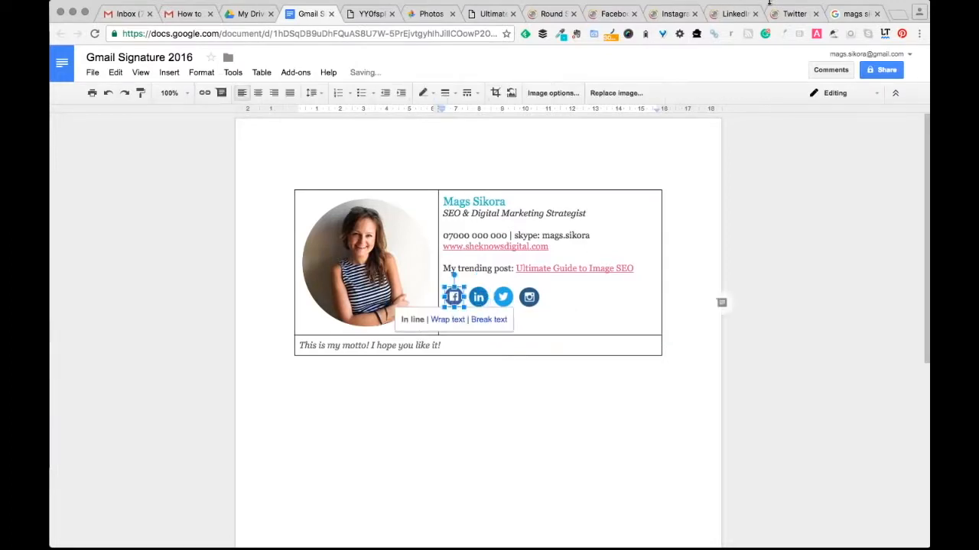
left_click(850, 13)
left_click_drag(132, 452, 276, 451)
key("ctrl+c")
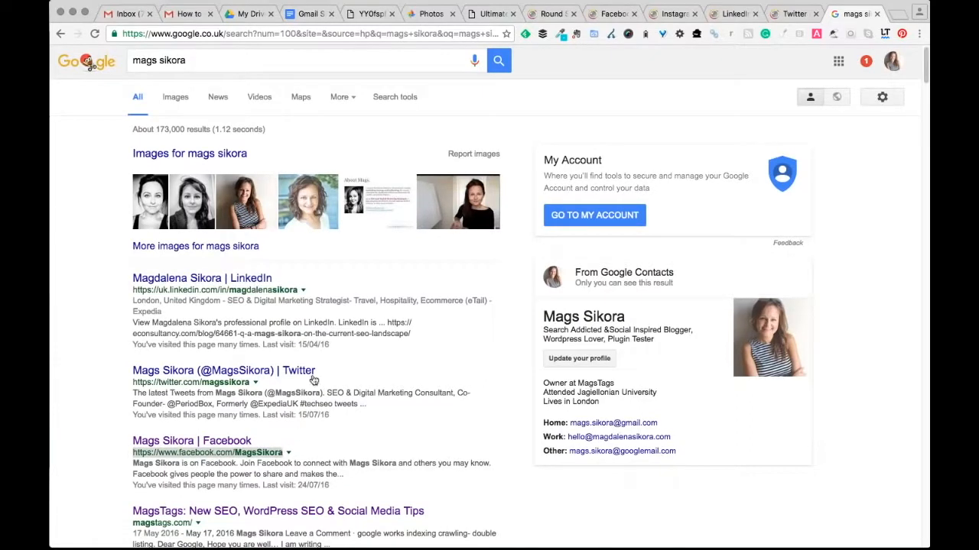
left_click(309, 14)
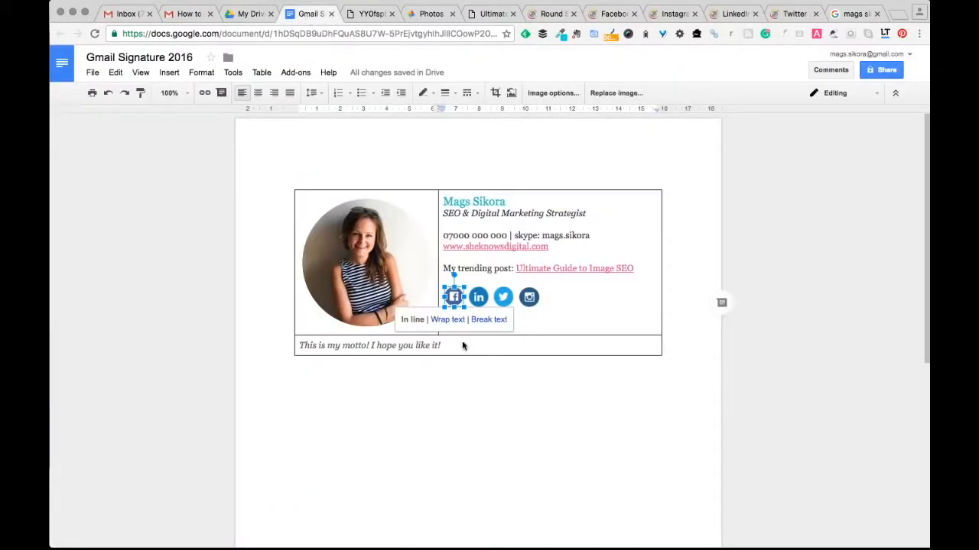
left_click(203, 96)
key("ctrl+v")
left_click(647, 329)
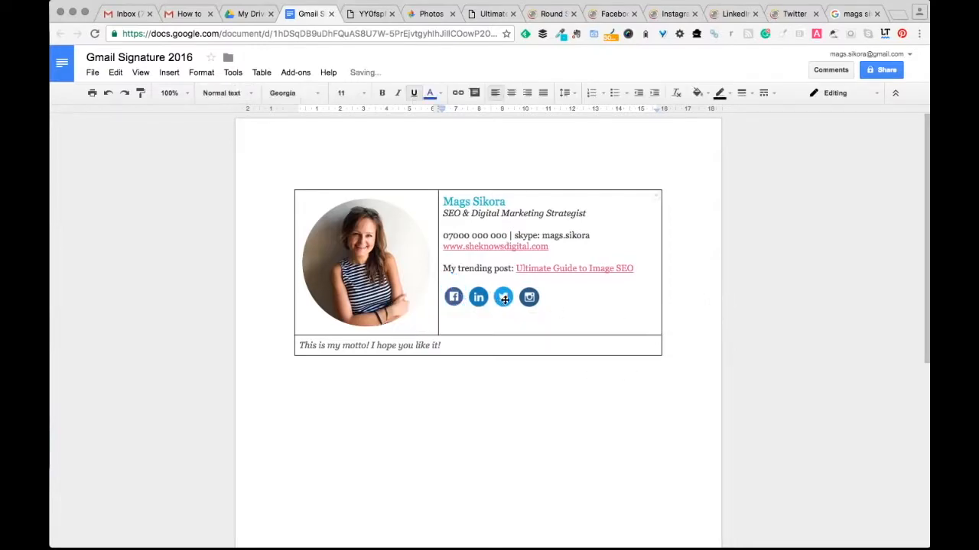
Link the Twitter icon to the Twitter profile address from the search results
left_click(502, 297)
left_click(851, 14)
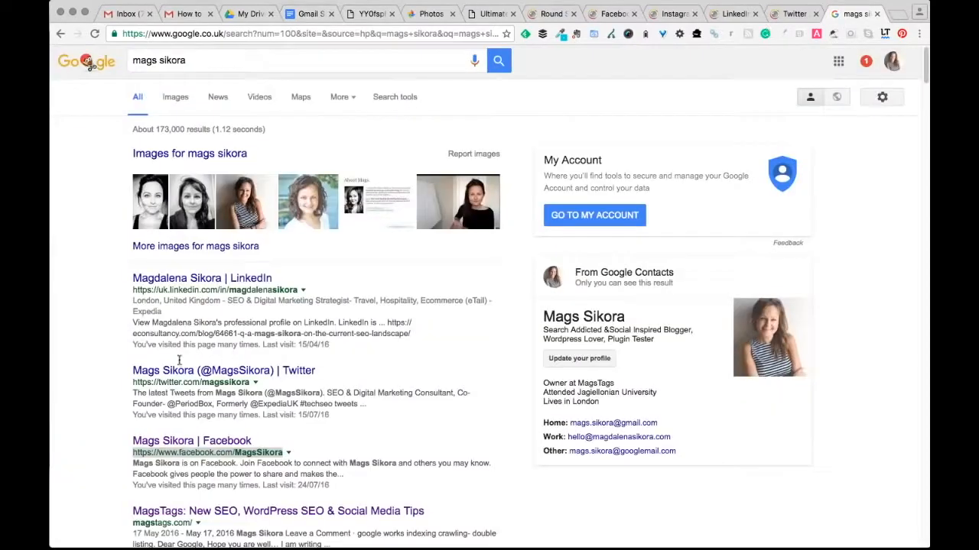
scroll(229, 400, "down", 1)
left_click_drag(134, 365, 247, 367)
key("super+c")
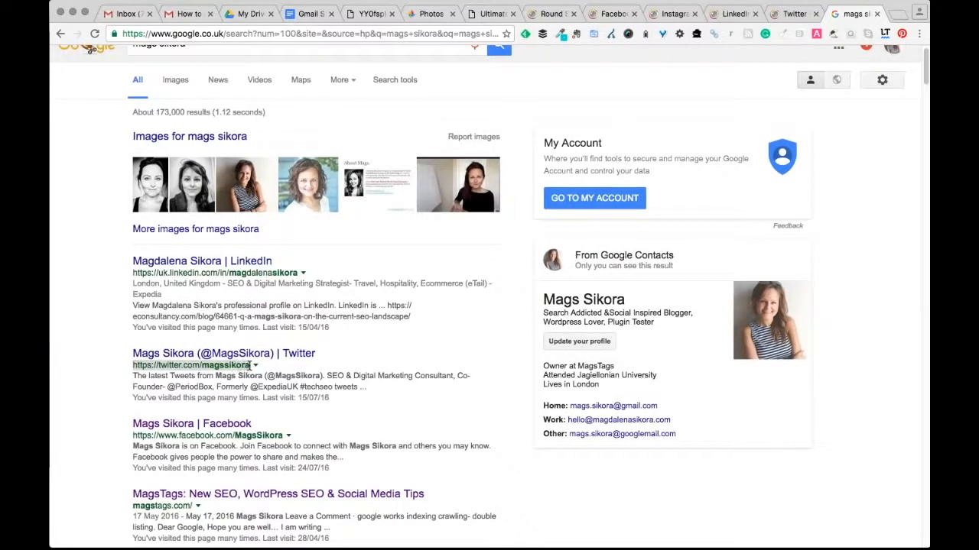
left_click(306, 15)
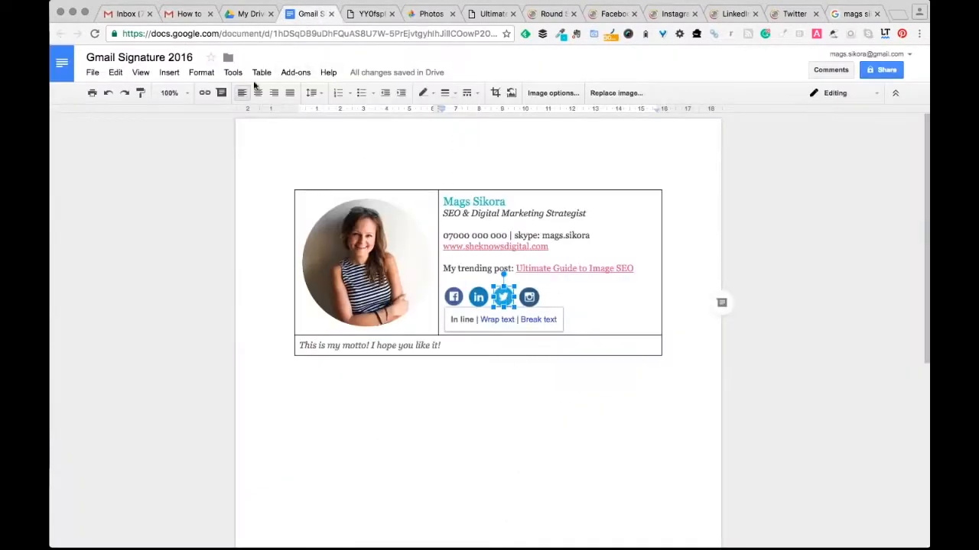
left_click(204, 92)
key("super+v")
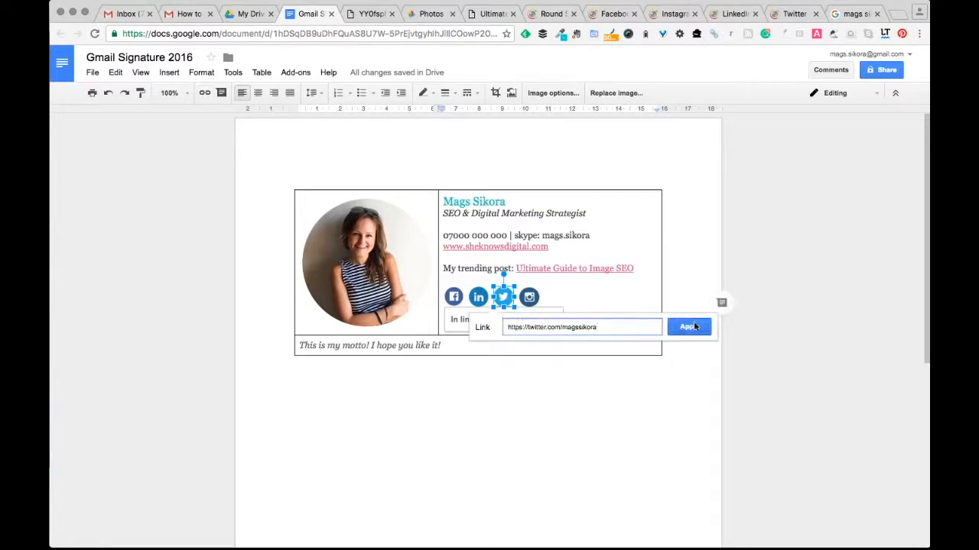
key("Return")
left_click(850, 13)
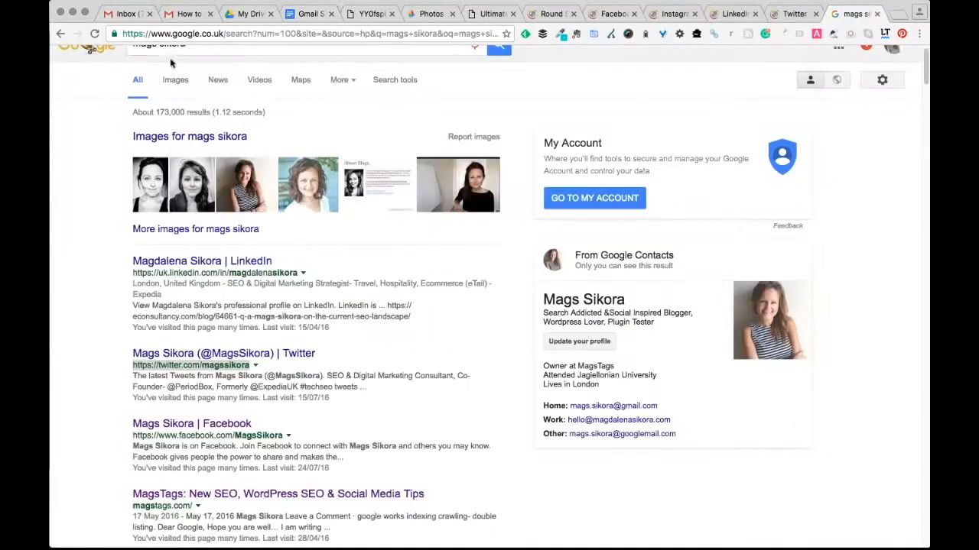
Replace the search with 'she knows digital' and browse the results
left_click_drag(200, 48, 131, 49)
key("BackSpace")
type("shekno")
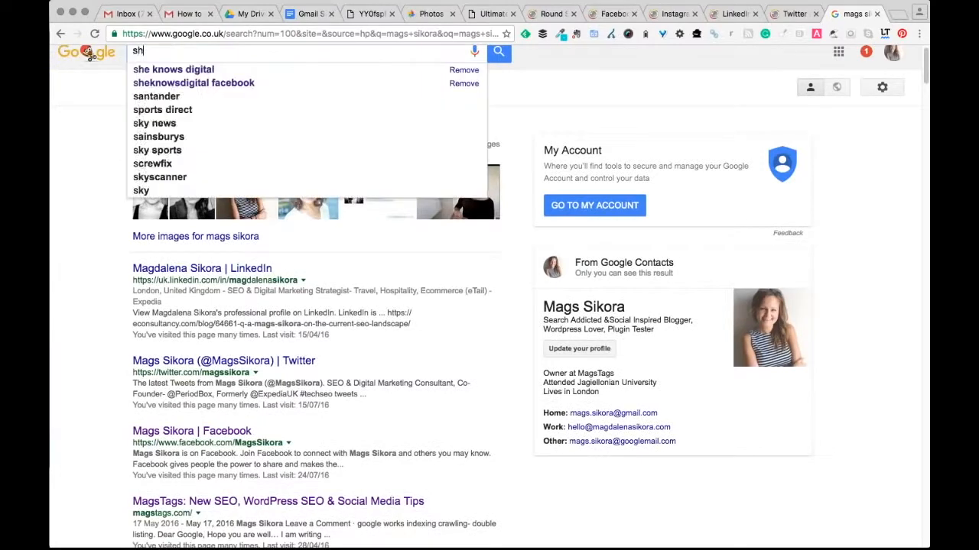
key("BackSpace")
key("BackSpace")
key("BackSpace")
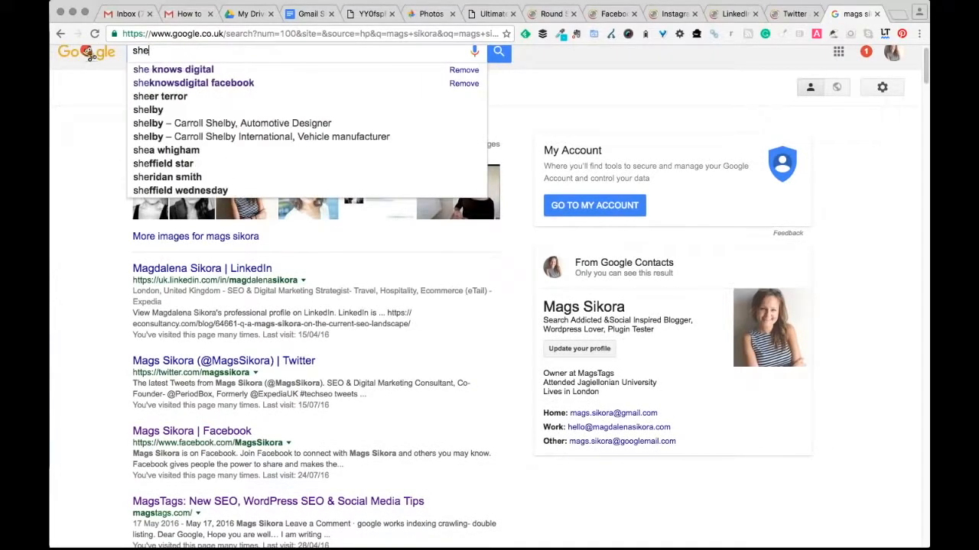
type("knows digital")
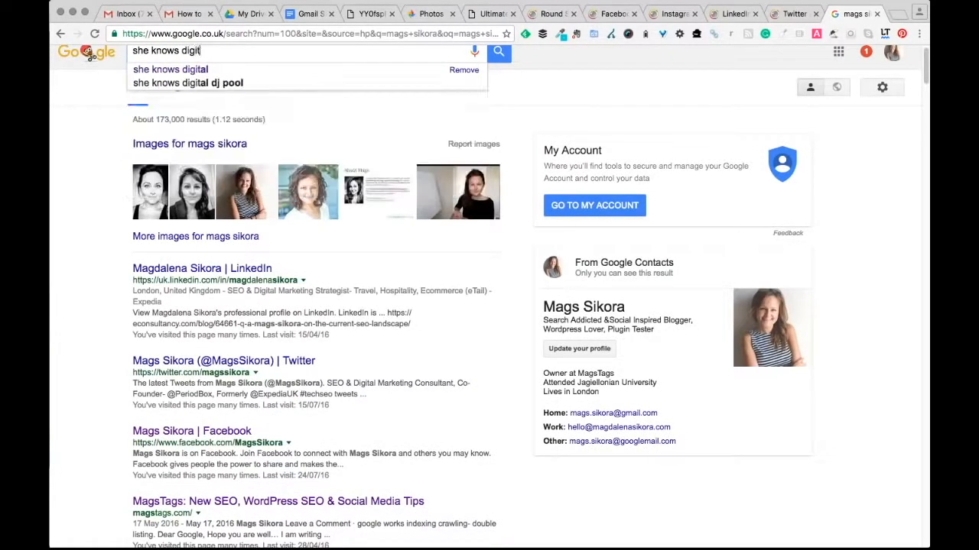
key("Return")
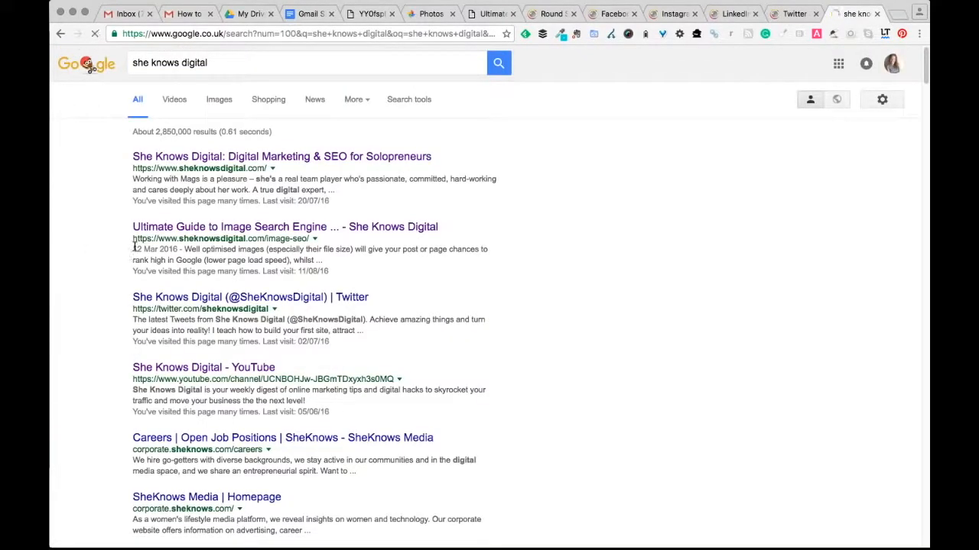
scroll(158, 302, "down", 2)
scroll(159, 301, "down", 1)
scroll(159, 301, "down", 3)
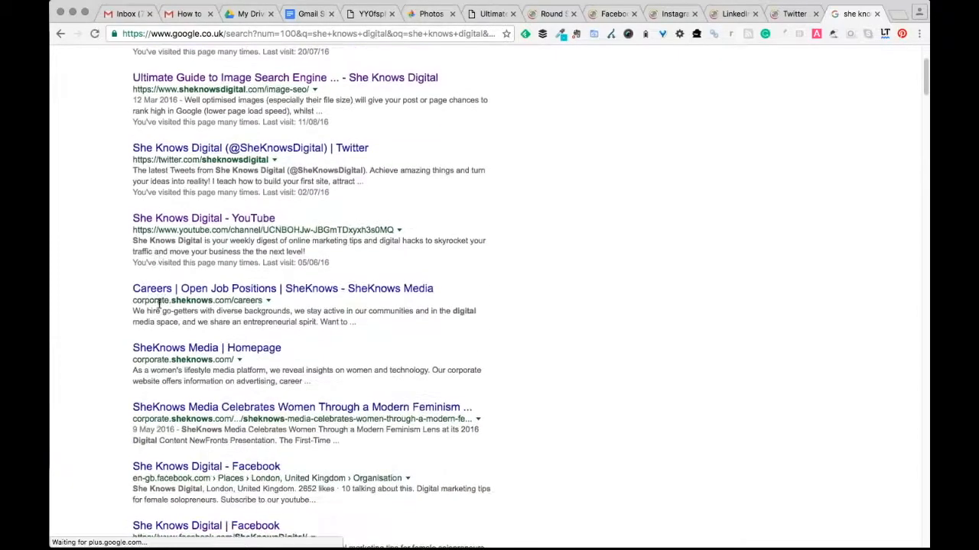
scroll(160, 308, "down", 2)
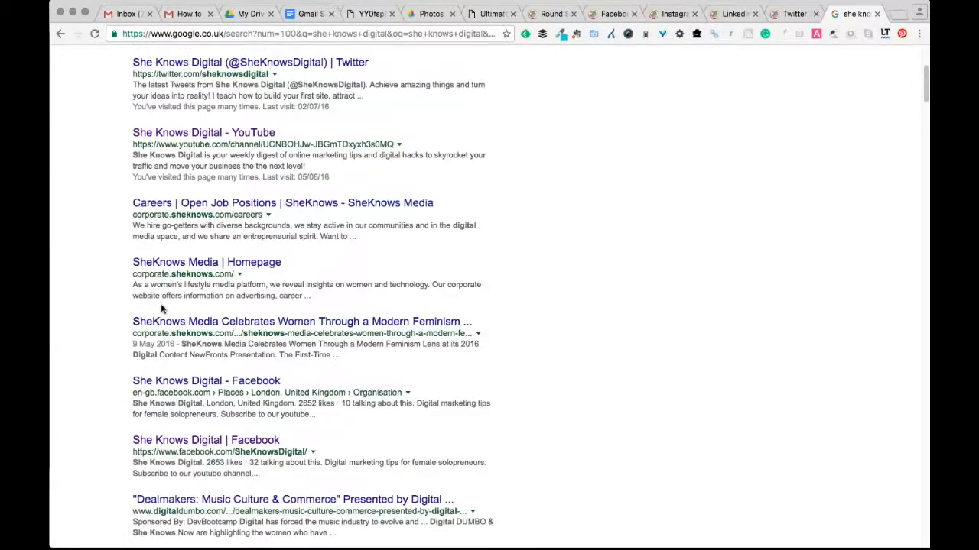
scroll(162, 309, "up", 5)
Refine the search to 'she knows digital instagram' and select the Instagram profile address
left_click(327, 67)
type("instagram")
key("Return")
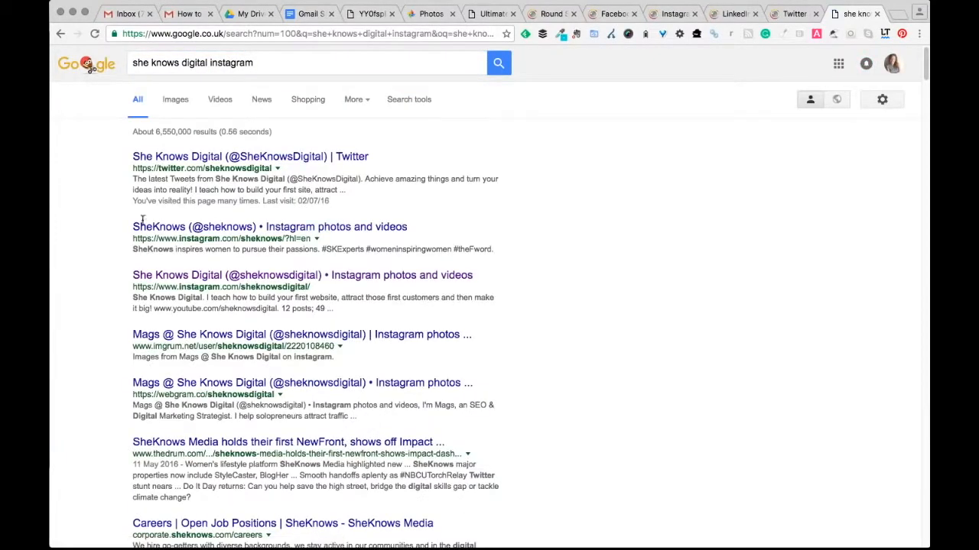
left_click_drag(134, 238, 289, 238)
key("super+c")
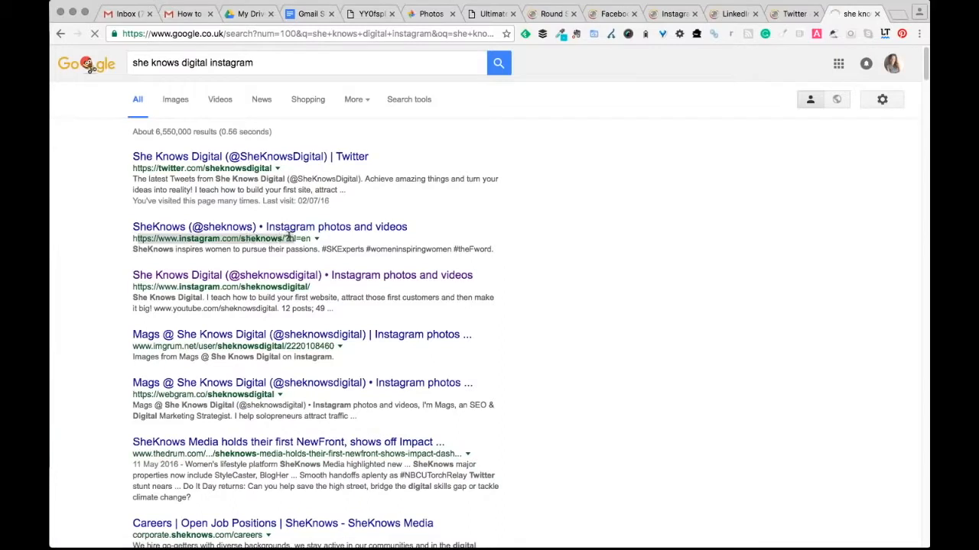
left_click(184, 16)
left_click(311, 14)
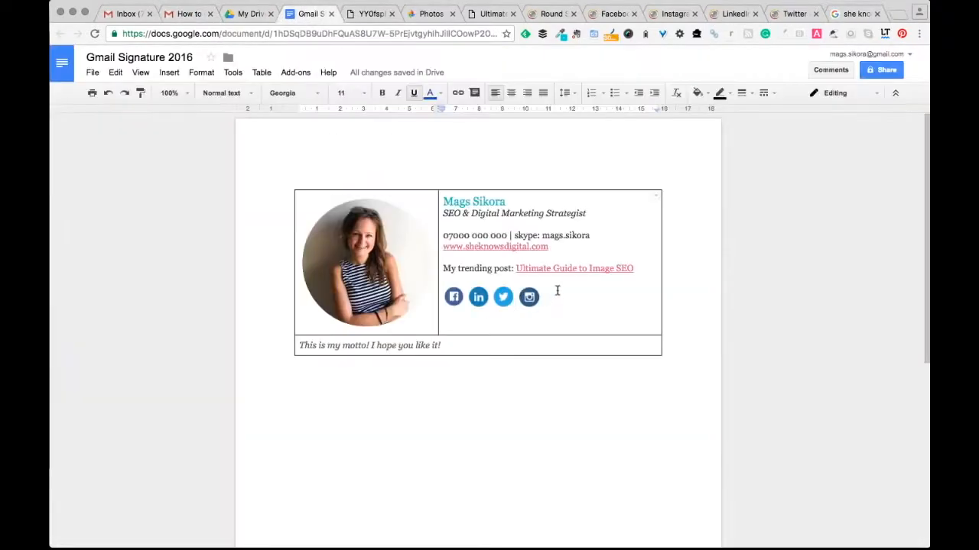
Link the Instagram icon to the pasted Instagram page address
left_click(529, 296)
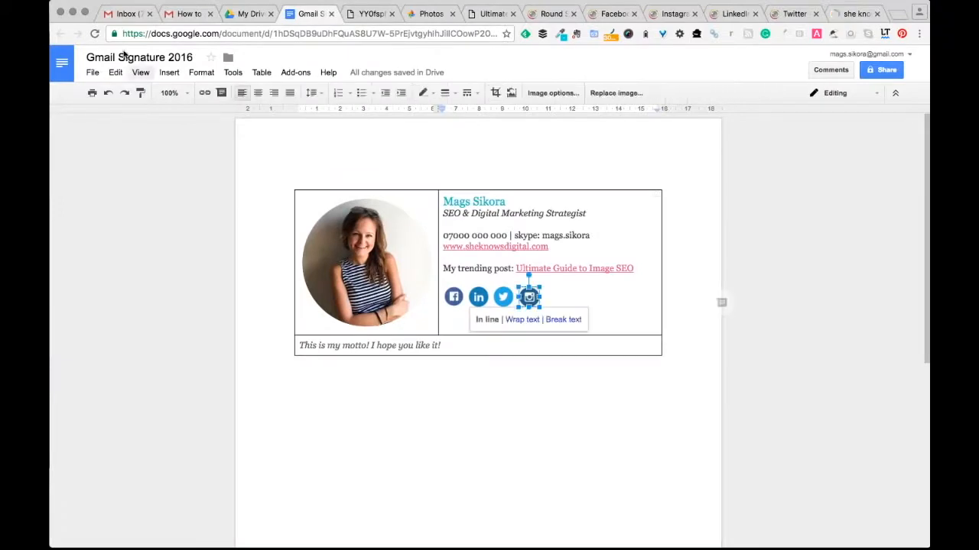
left_click(204, 93)
key("super+v")
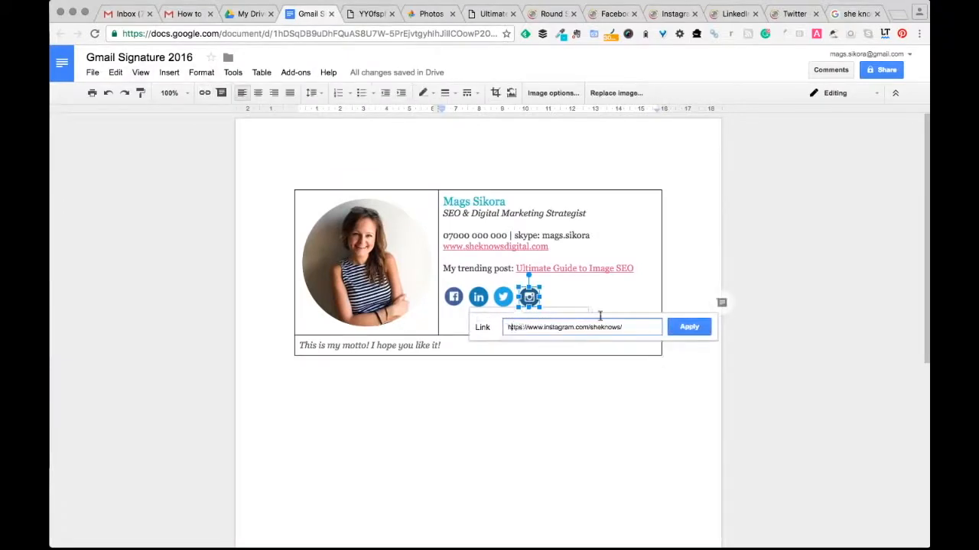
left_click(696, 328)
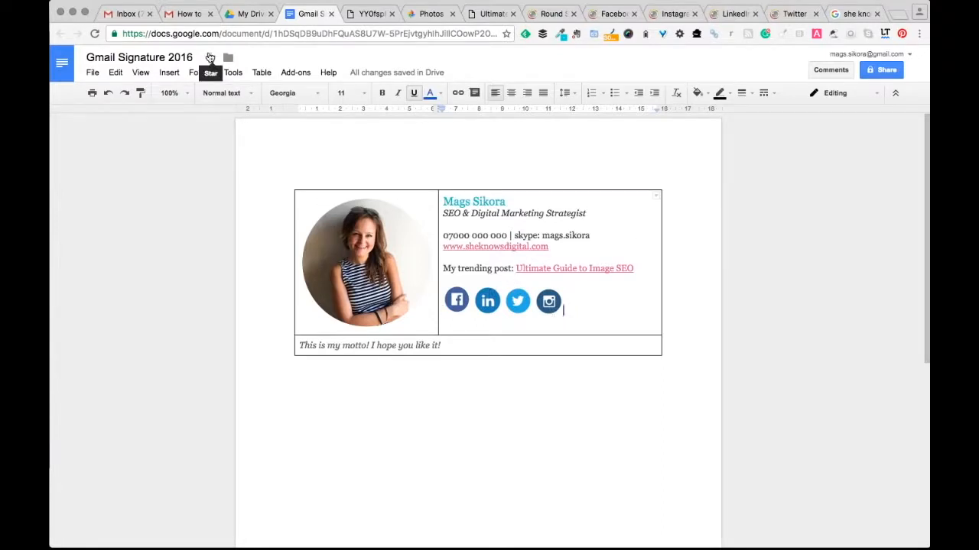
left_click(184, 15)
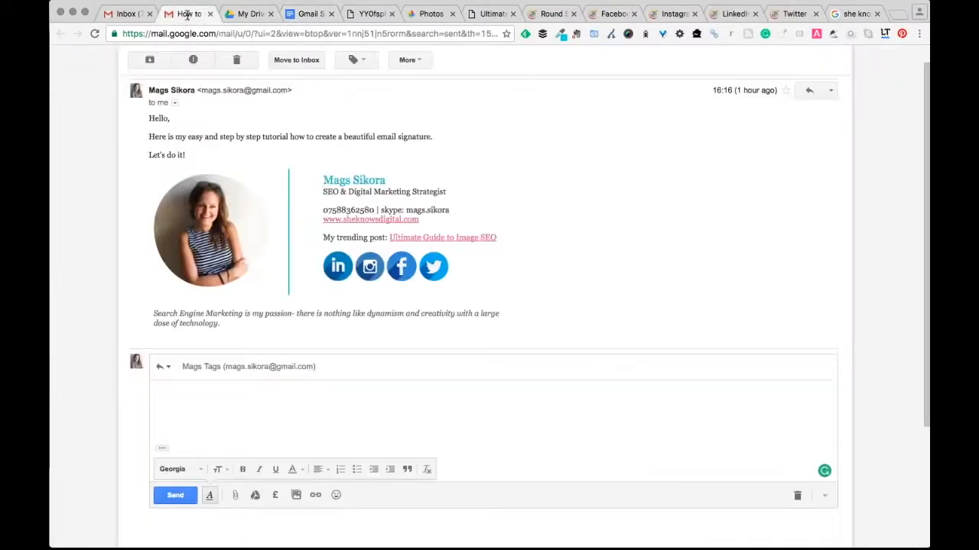
left_click(308, 15)
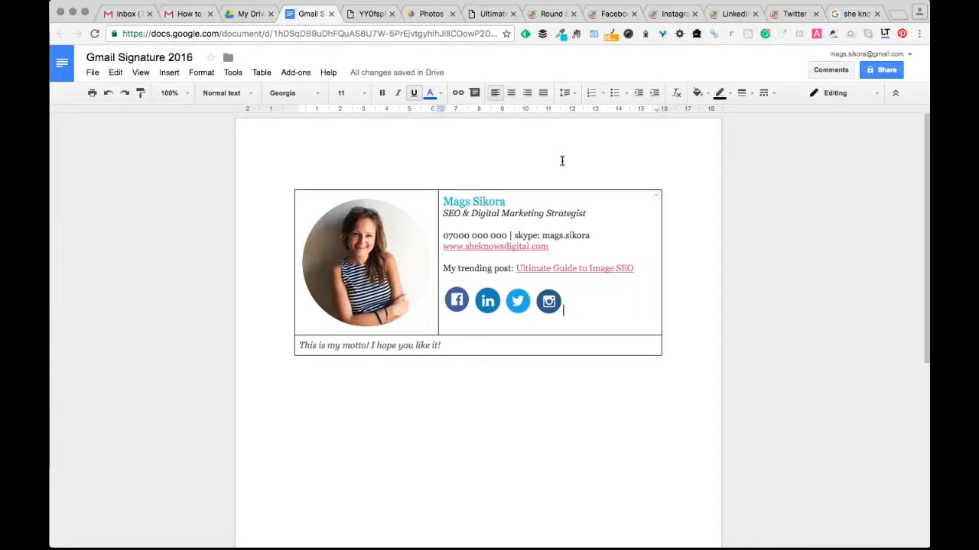
Select every cell of the signature table and set its border width to 0pt
left_click(528, 178)
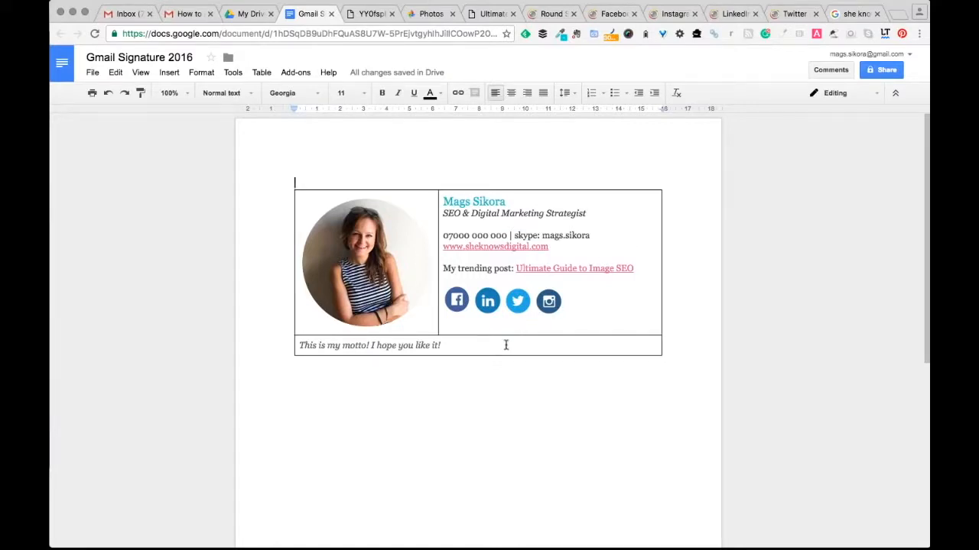
mouse_move(474, 345)
left_mouse_down()
mouse_move(420, 282)
mouse_move(460, 252)
left_mouse_up()
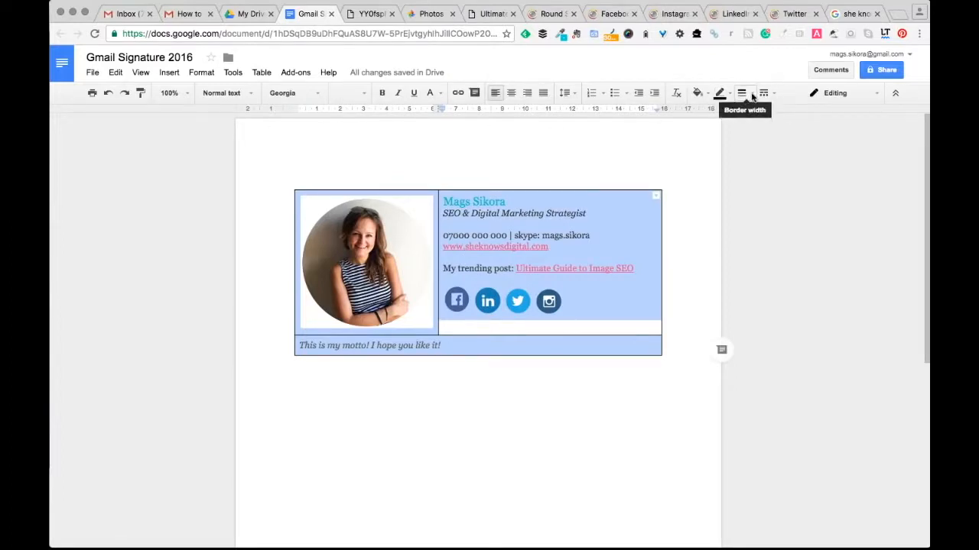
left_click(752, 95)
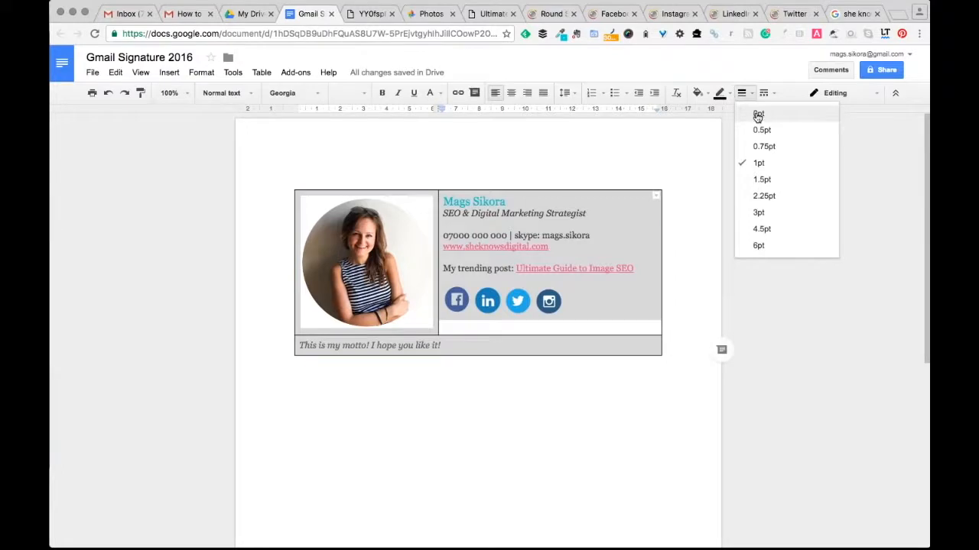
left_click(756, 114)
left_click(701, 197)
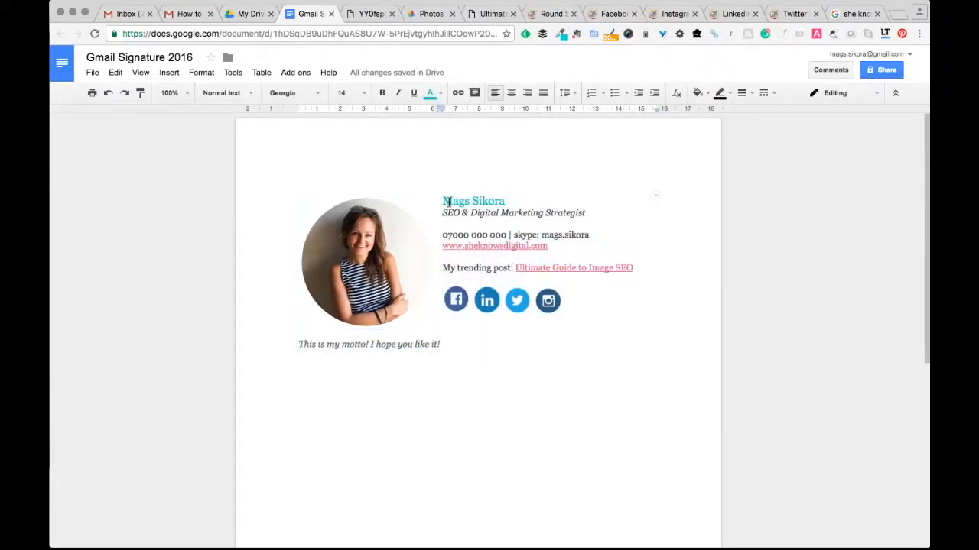
Give the contact cell's left border a 1.5pt width and the teal custom colour
left_click(656, 197)
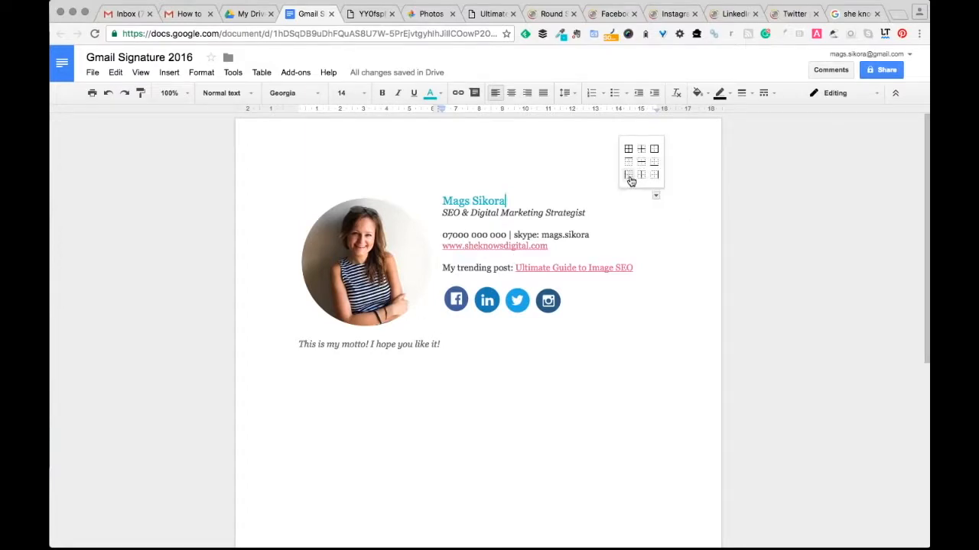
left_click(630, 176)
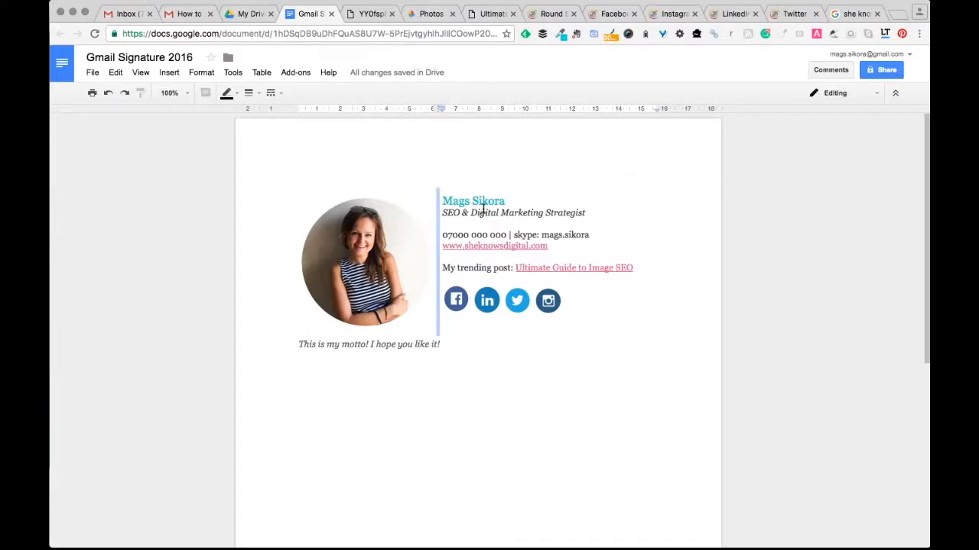
left_click(255, 93)
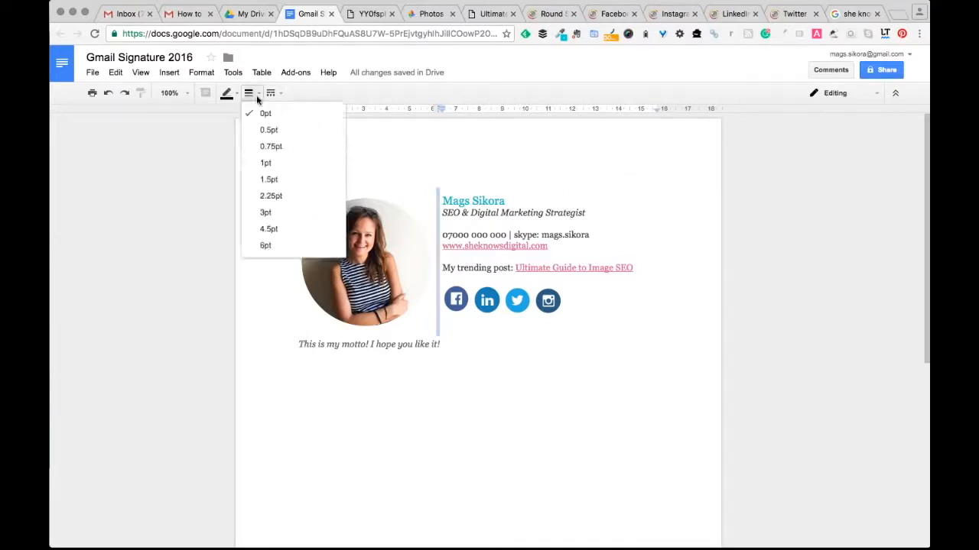
left_click(274, 181)
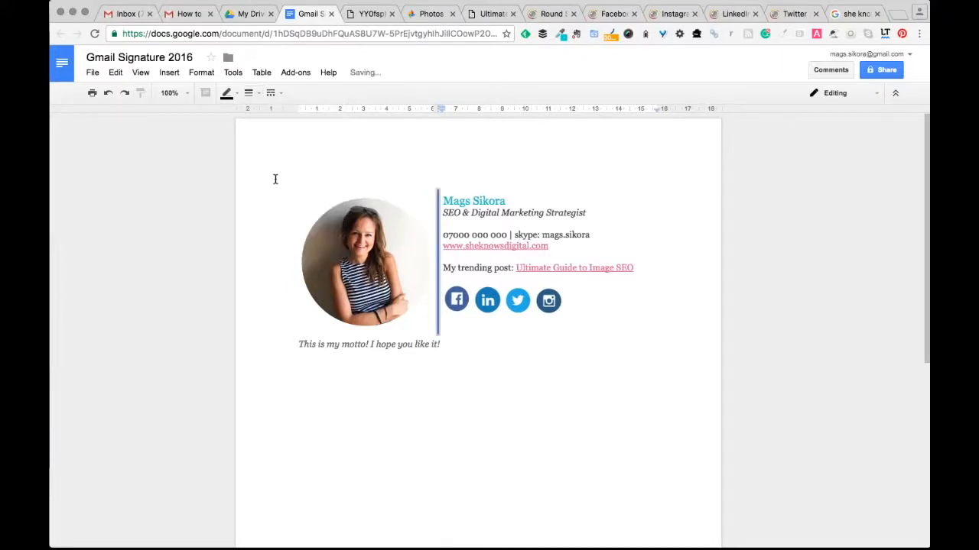
left_click(238, 94)
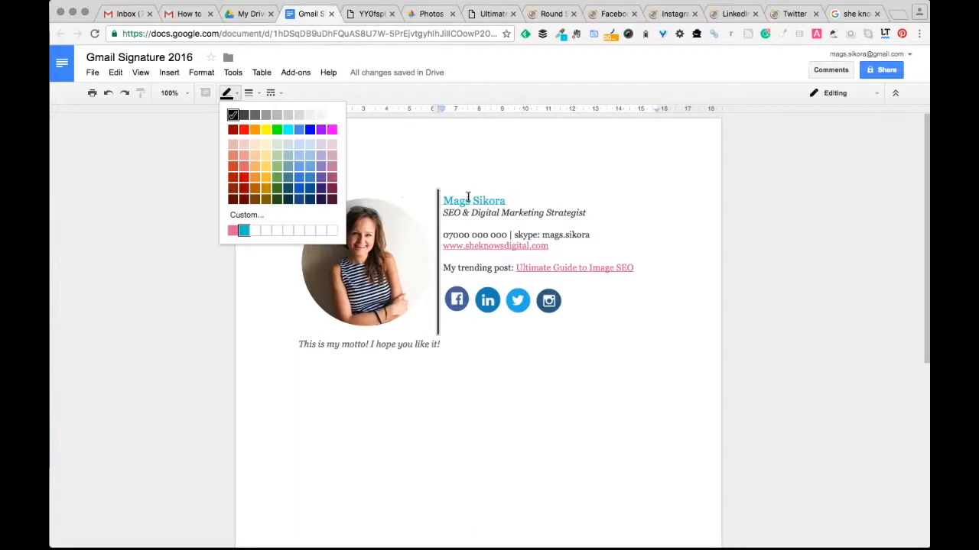
left_click(244, 232)
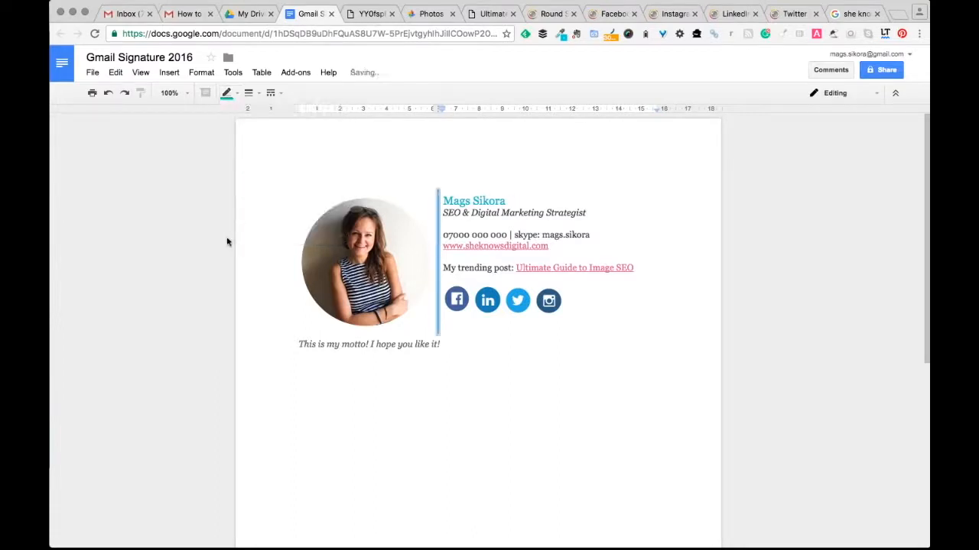
left_click(611, 361)
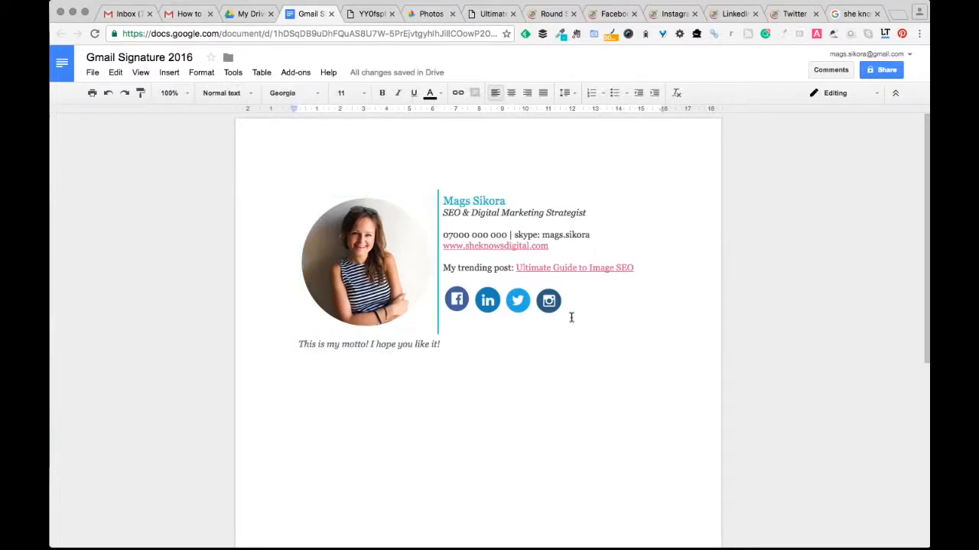
Select all the contact details and nudge their ruler indent slightly to the right
left_click_drag(564, 306, 448, 302)
left_click_drag(483, 270, 475, 267)
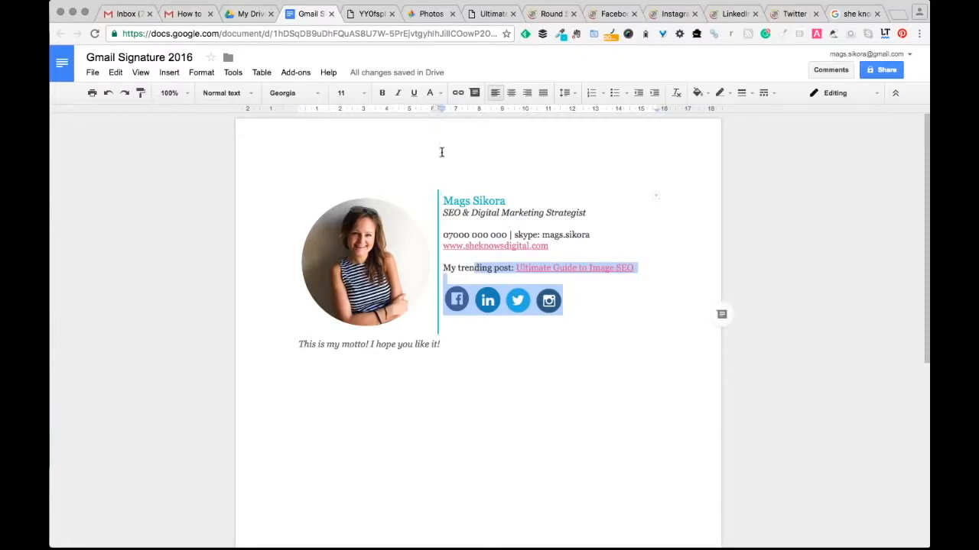
mouse_move(443, 201)
left_mouse_down()
mouse_move(559, 306)
mouse_move(570, 334)
left_mouse_up()
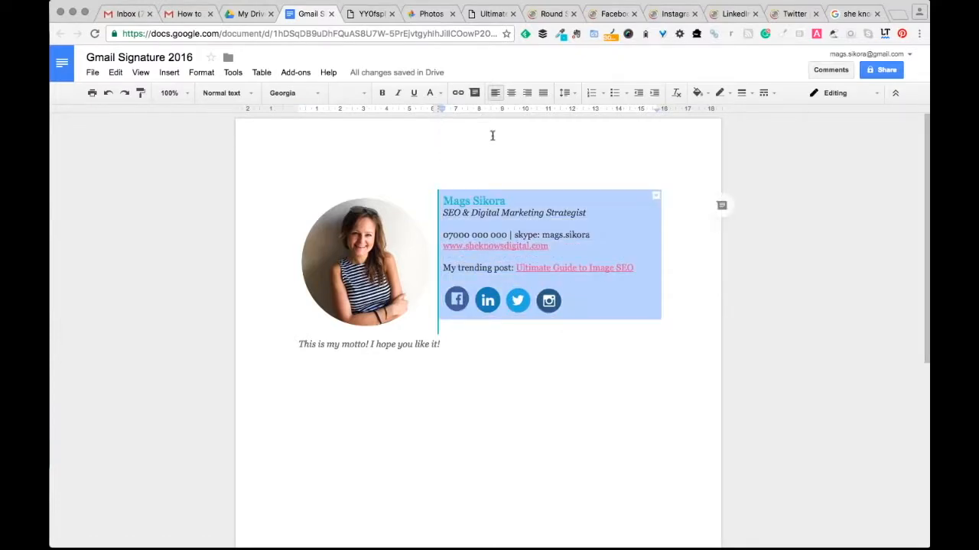
left_click_drag(444, 111, 453, 110)
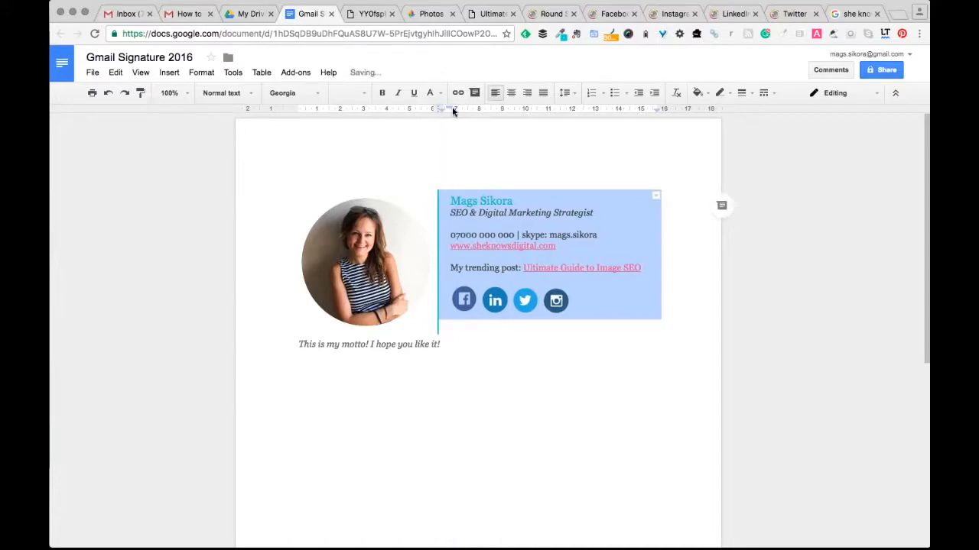
left_click(458, 409)
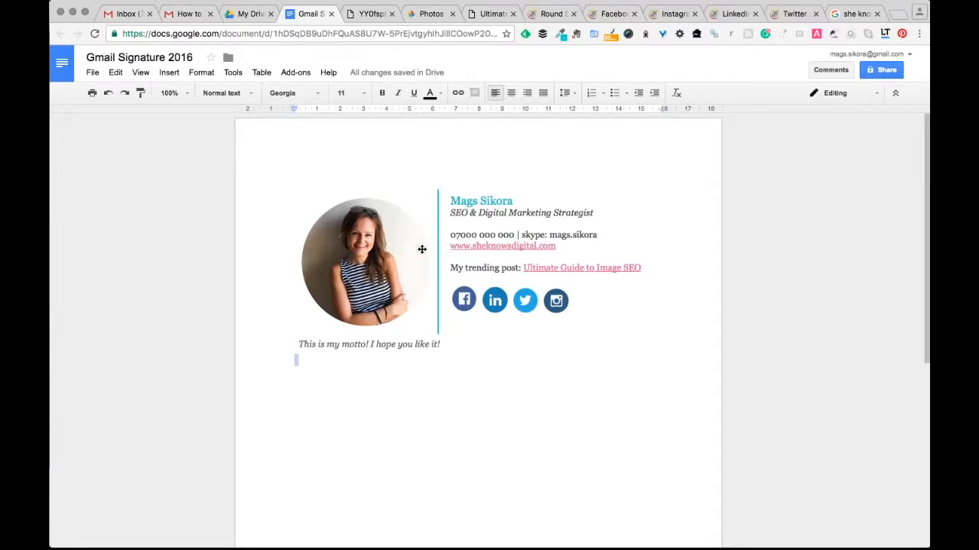
left_click(645, 241)
Select the whole signature table with its surrounding lines, copy it, and go to Gmail
left_click(583, 339)
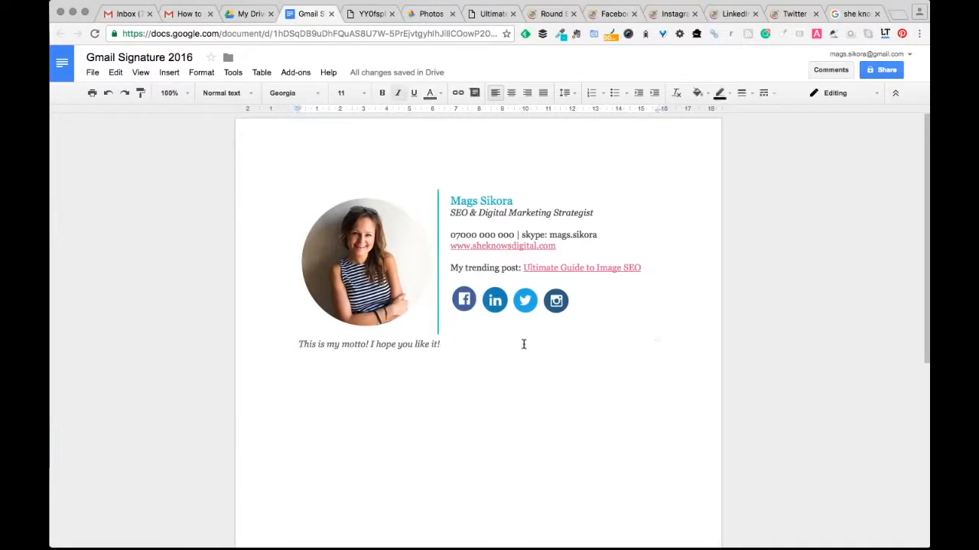
mouse_move(441, 344)
left_mouse_down()
mouse_move(382, 260)
mouse_move(558, 255)
left_mouse_up()
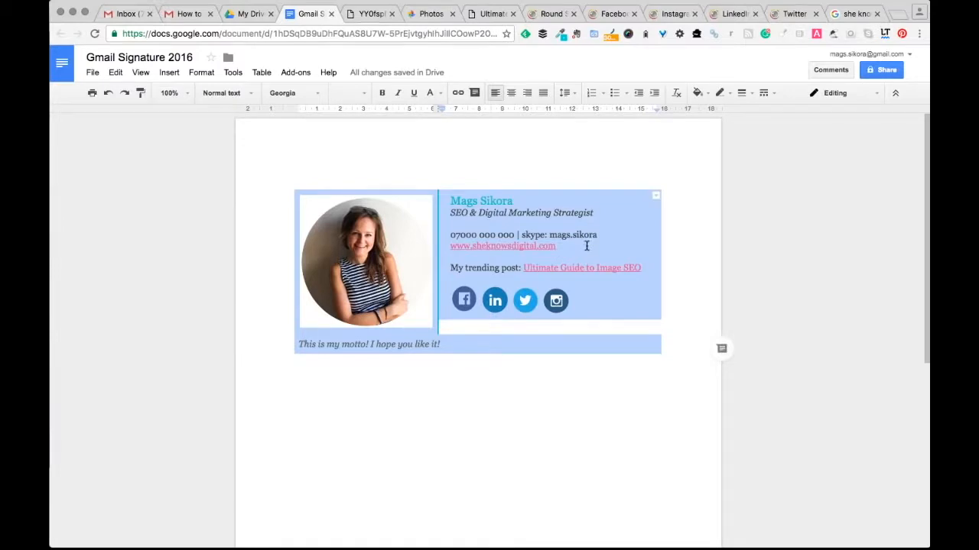
key("super+a")
right_click(617, 240)
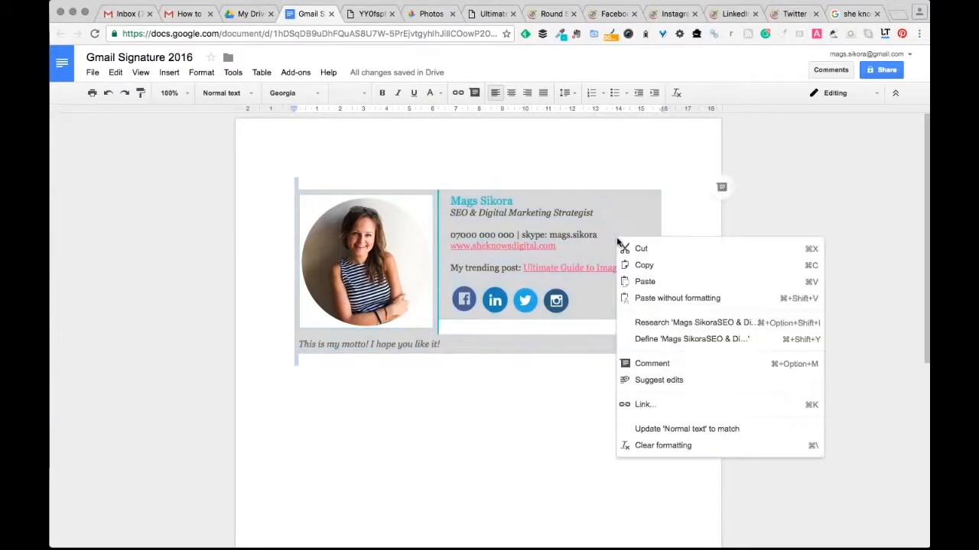
left_click(645, 265)
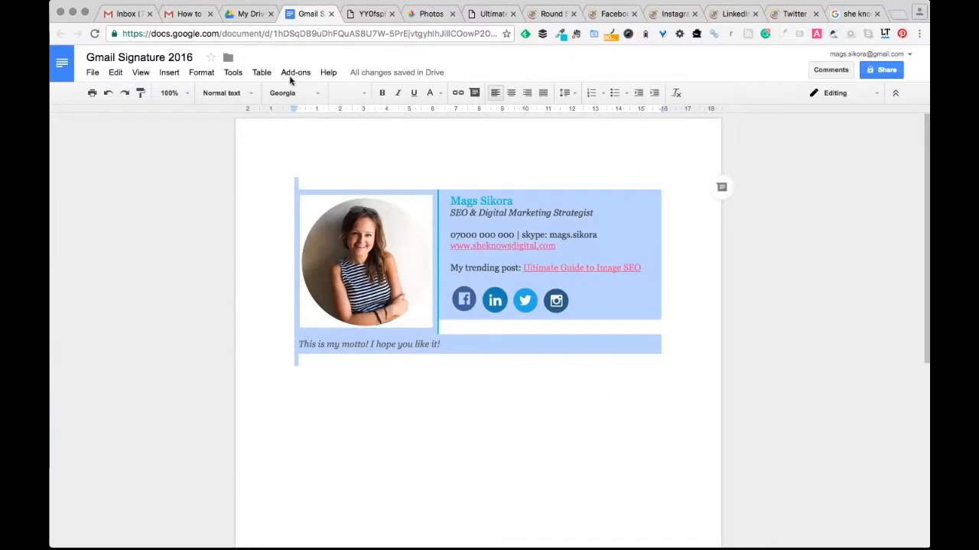
left_click(127, 15)
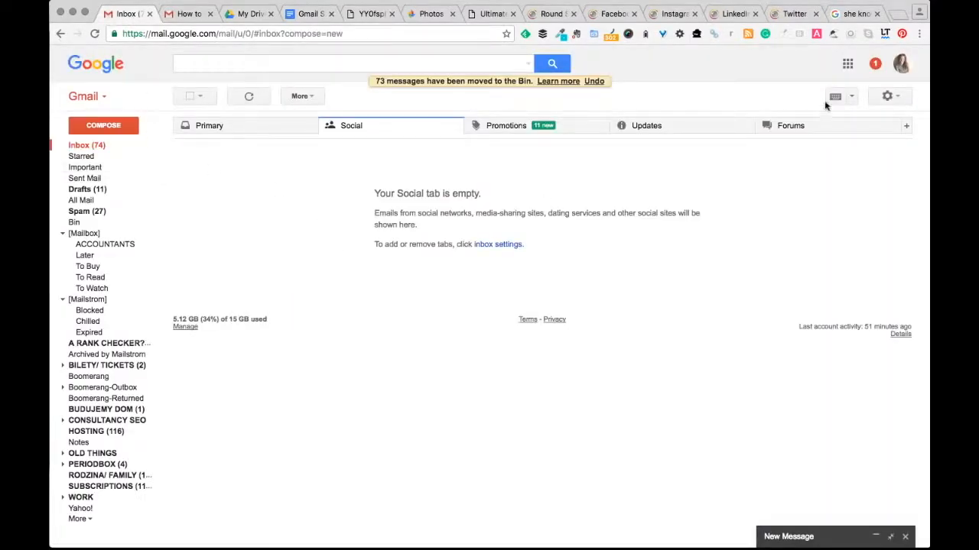
Open Gmail's Settings page and scroll down to the Signature section
left_click(901, 97)
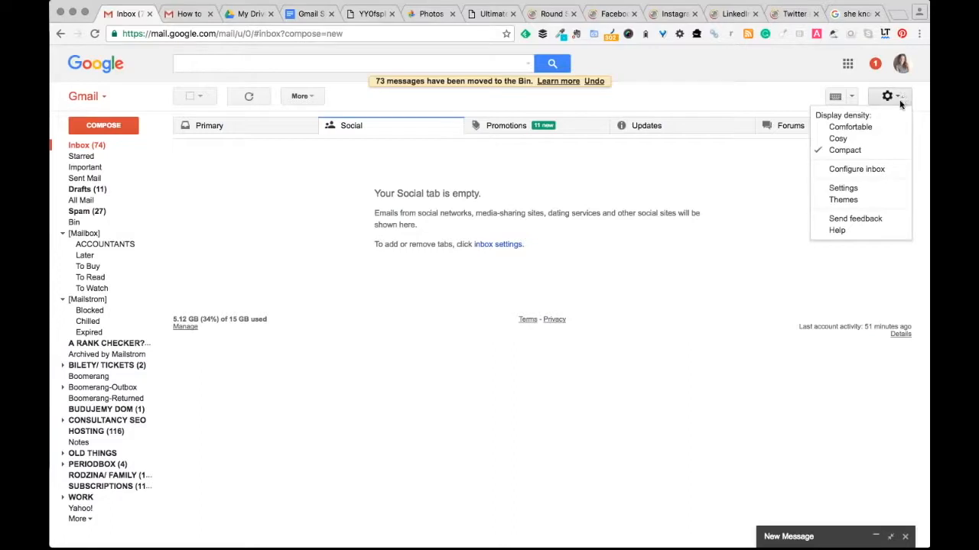
left_click(844, 189)
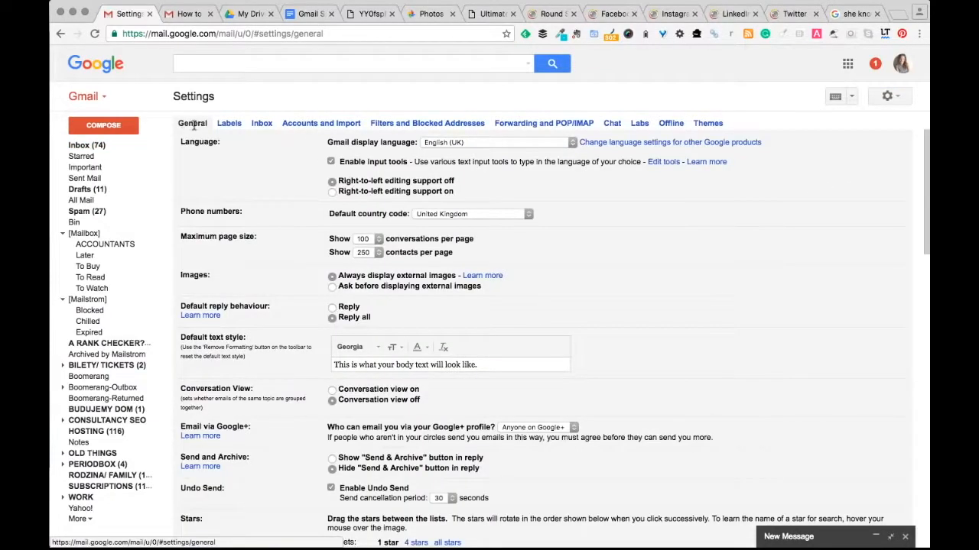
scroll(362, 327, "down", 5)
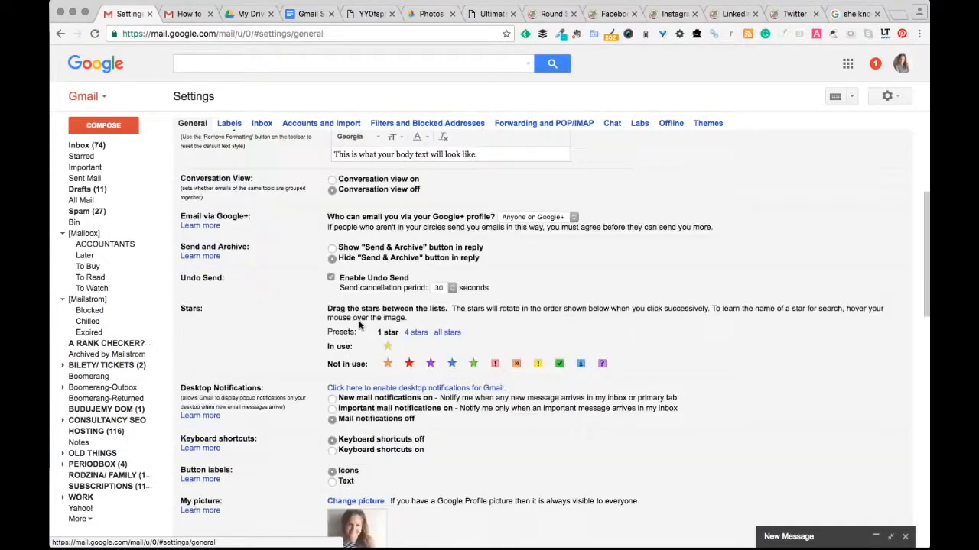
scroll(361, 327, "down", 3)
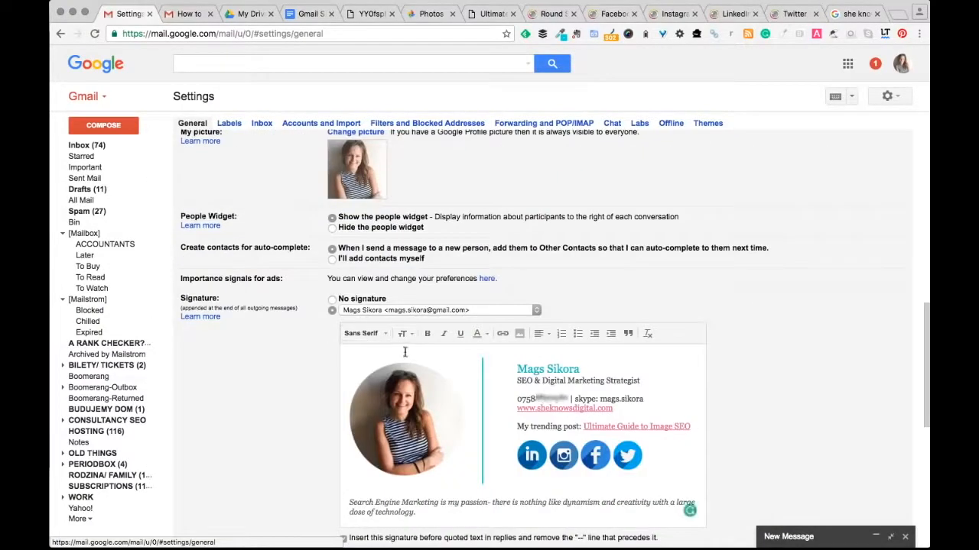
scroll(459, 359, "down", 1)
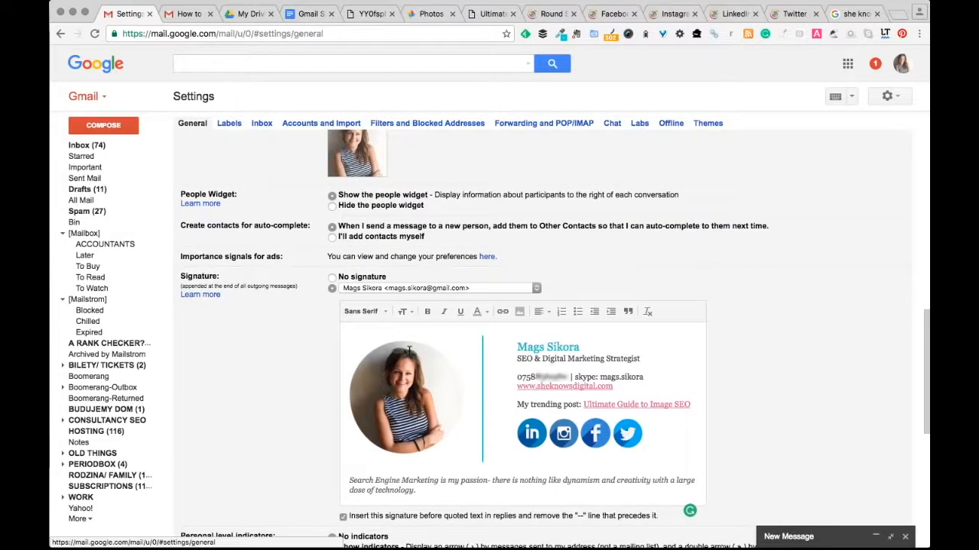
Delete the old signature text and paste in the copied signature table
left_click(350, 332)
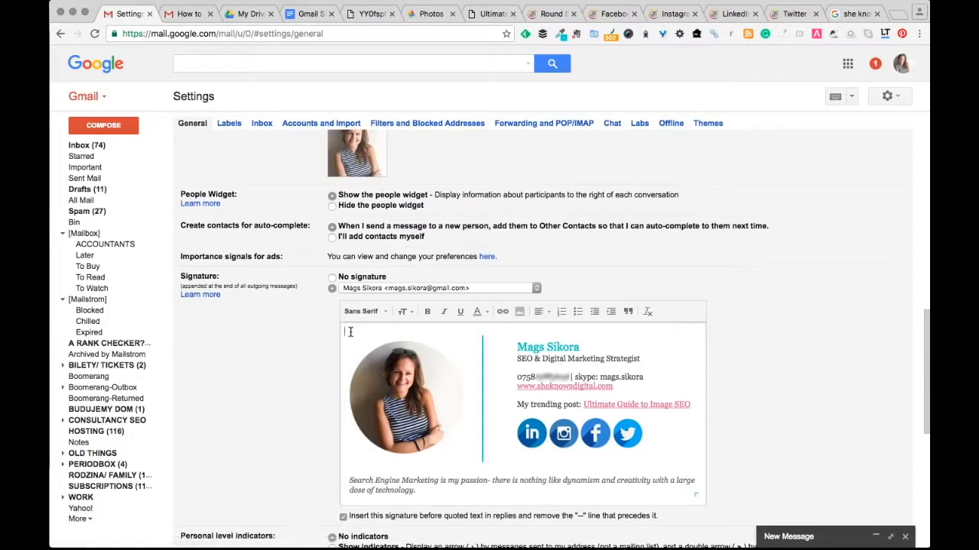
key("ctrl+a")
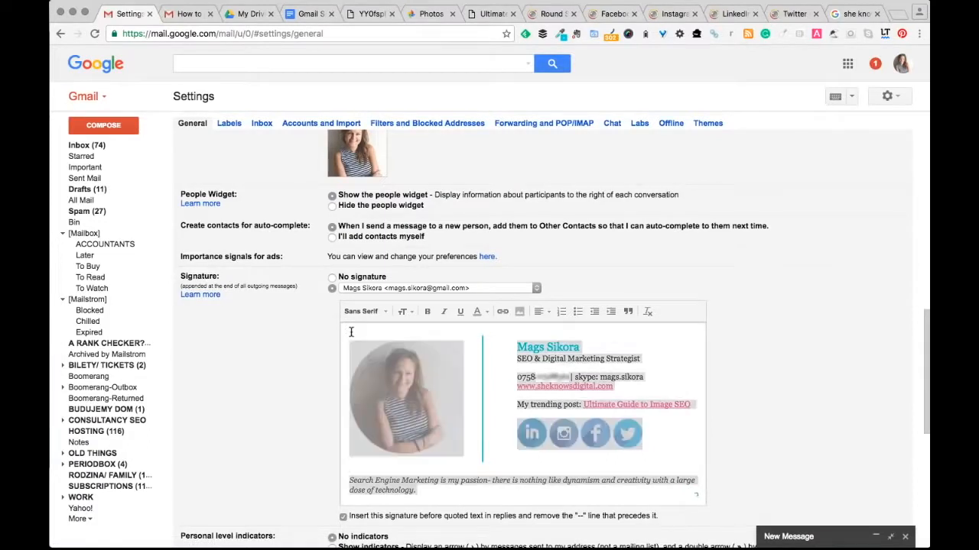
key("BackSpace")
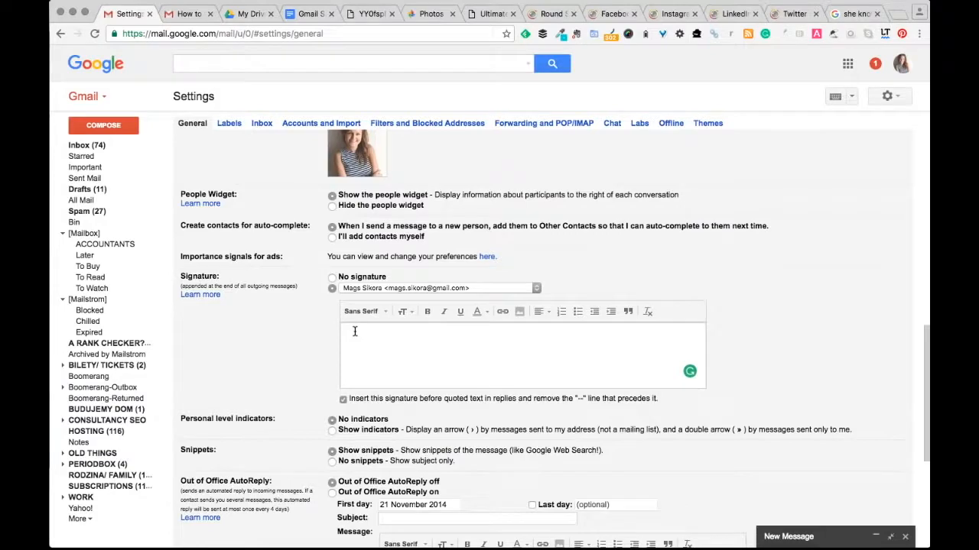
key("super+v")
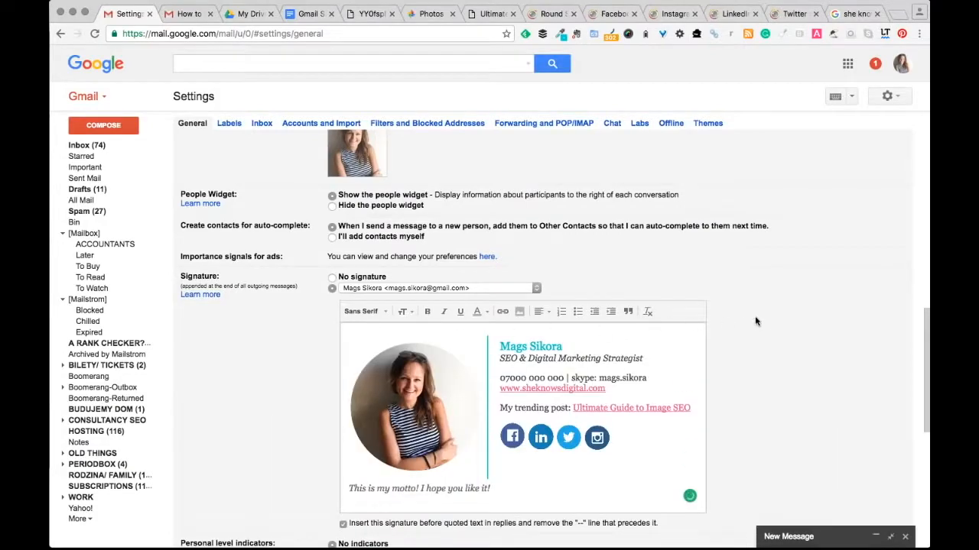
Save the Gmail settings changes and start a new Compose message to preview the signature
scroll(754, 316, "down", 3)
scroll(754, 315, "down", 5)
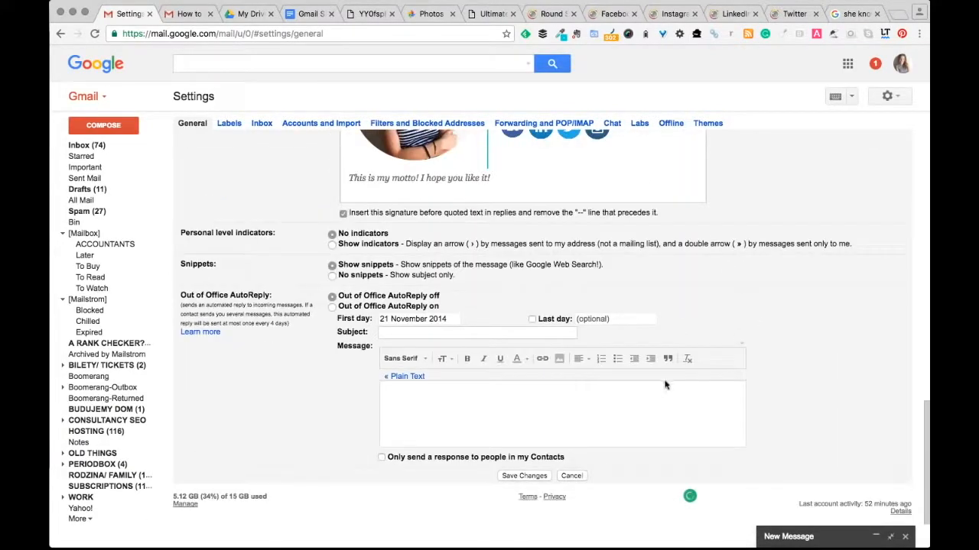
left_click(524, 477)
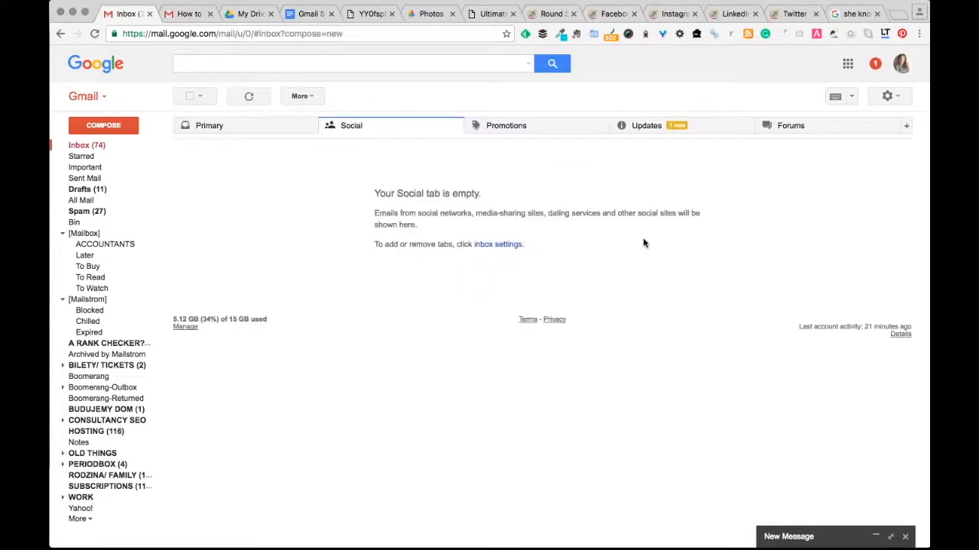
left_click(122, 129)
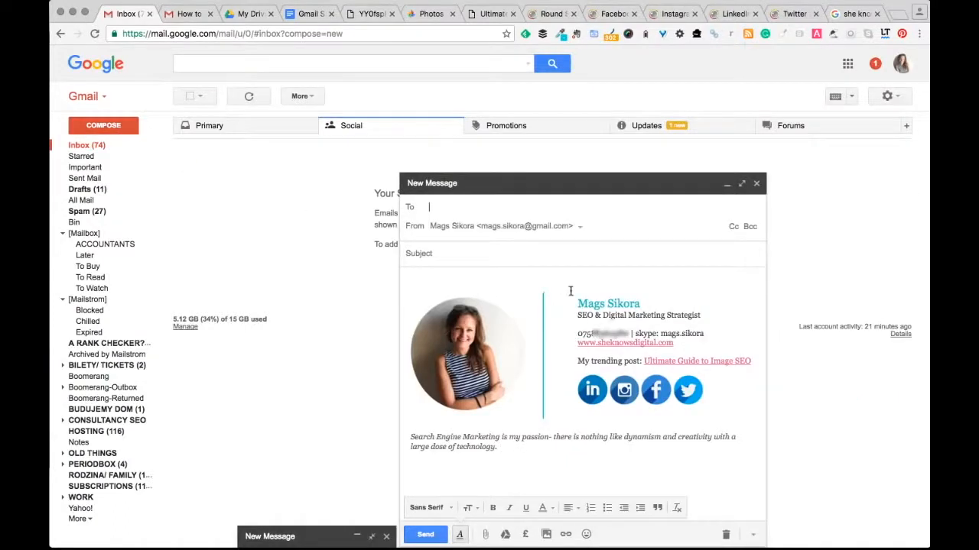